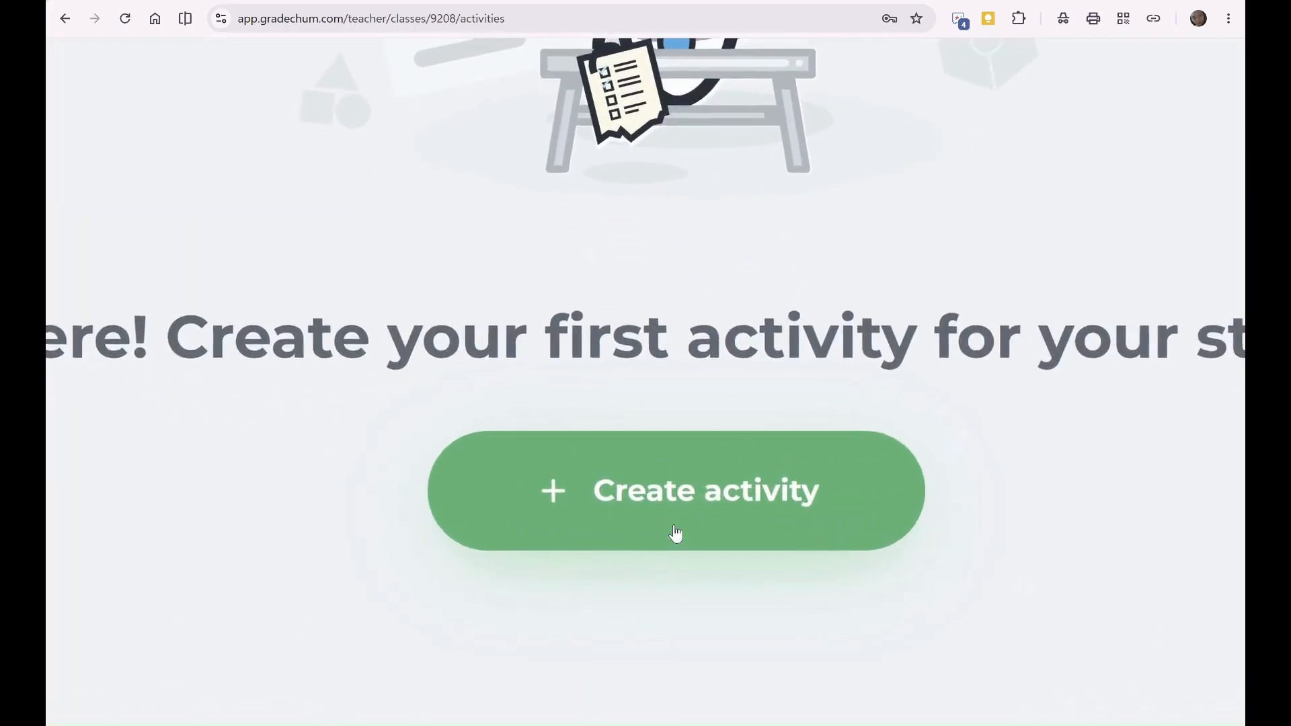
# Step: Start a new activity for the GradeChum 101 class and name it "Activity 101"
pyautogui.click(675, 533)
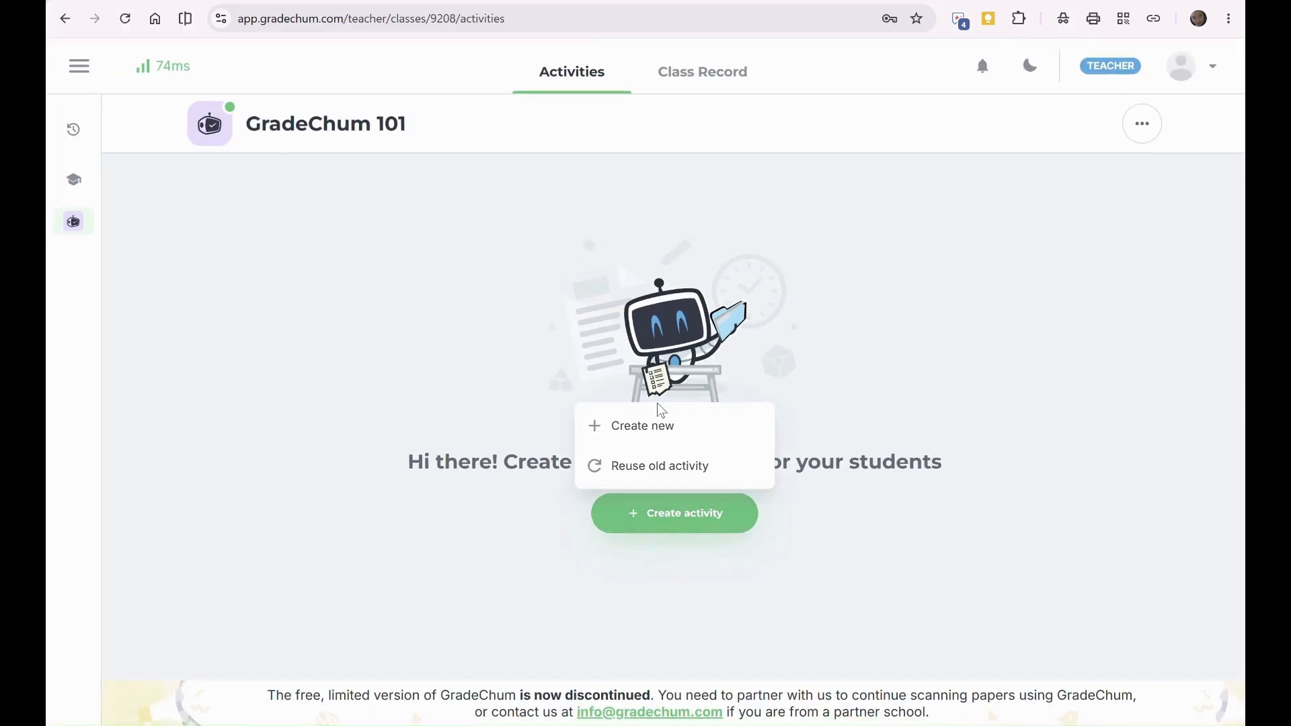
pyautogui.click(659, 437)
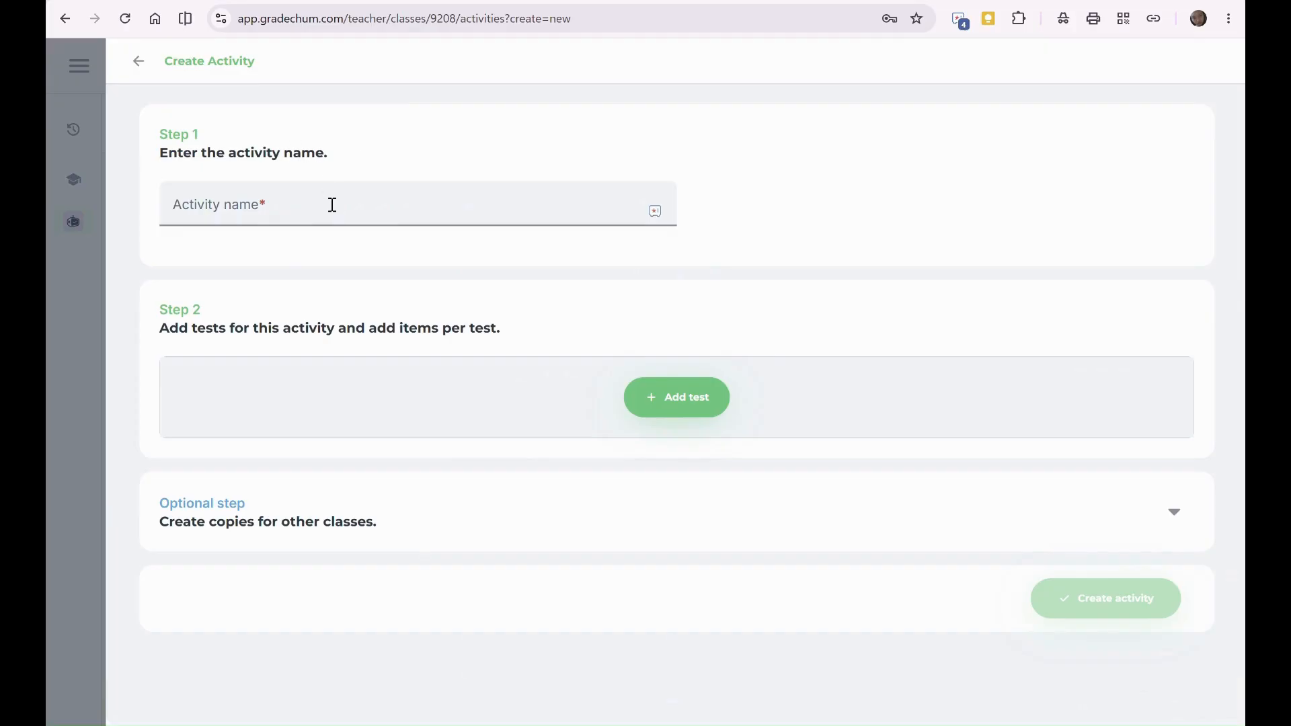
pyautogui.click(322, 217)
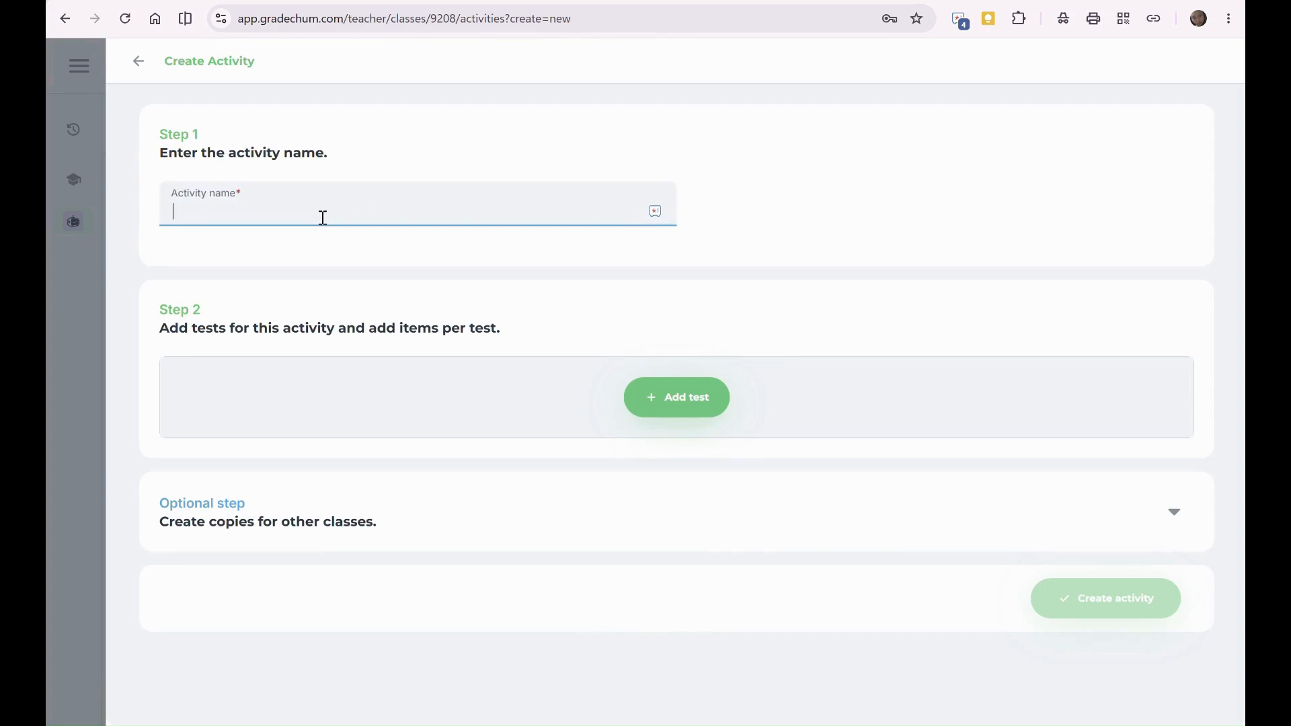
pyautogui.write('Activity 101')
# Step: Choose to add a test to the activity by uploading a questionnaire
pyautogui.click(664, 402)
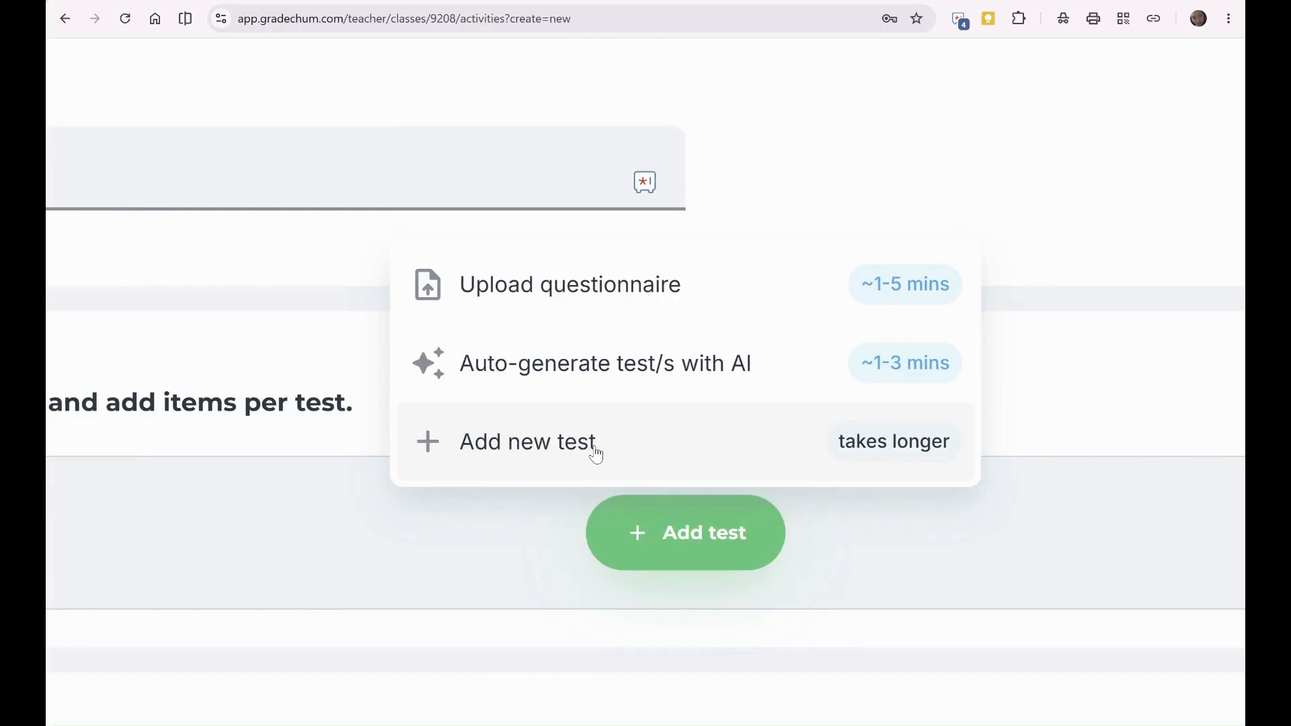
pyautogui.scroll(-1, 719, 279)
pyautogui.scroll(-3, 719, 279)
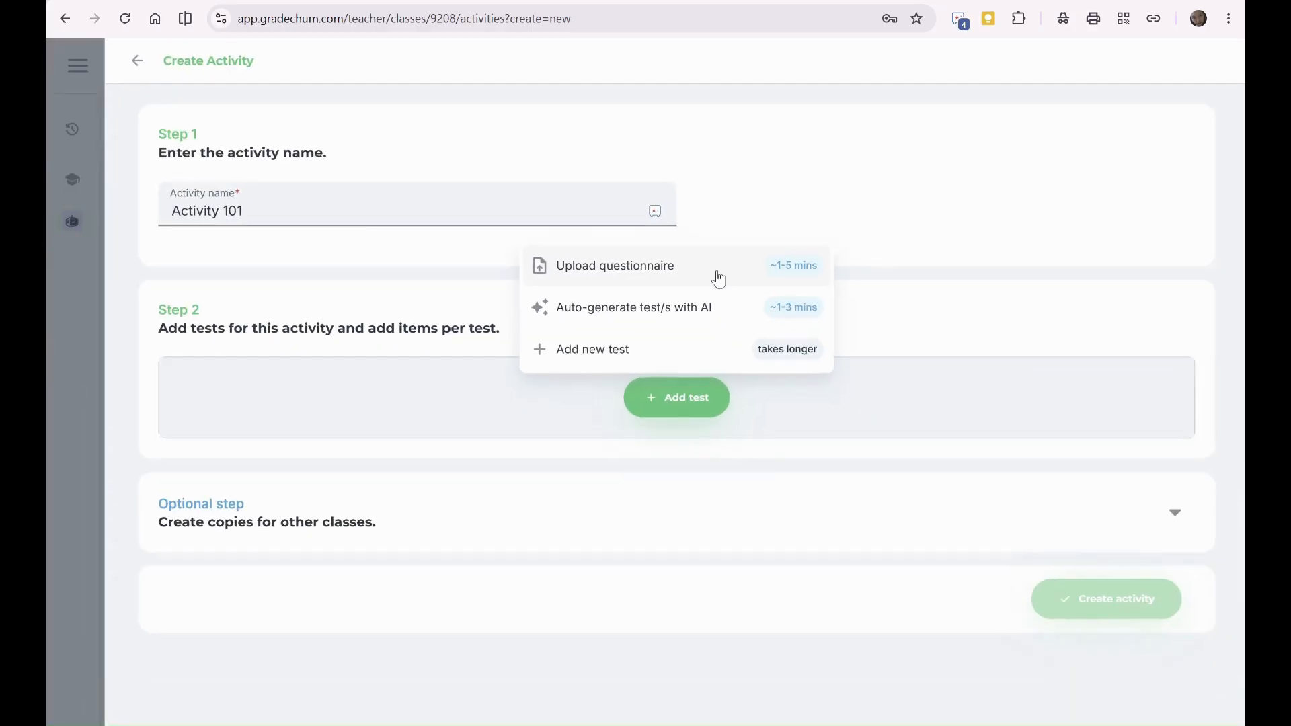
pyautogui.click(641, 280)
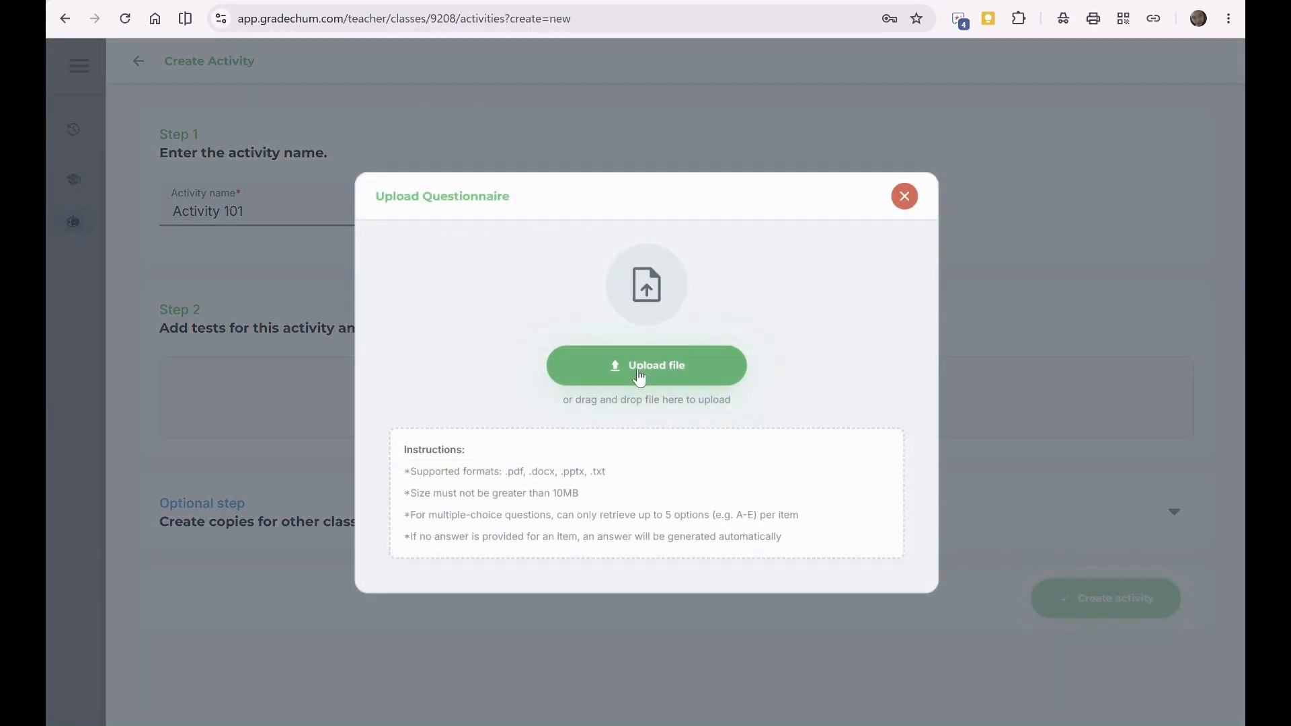
# Step: Read the questionnaire upload instructions on supported formats, file size, multiple-choice options and missing answers
pyautogui.moveTo(413, 458); pyautogui.dragTo(804, 544)
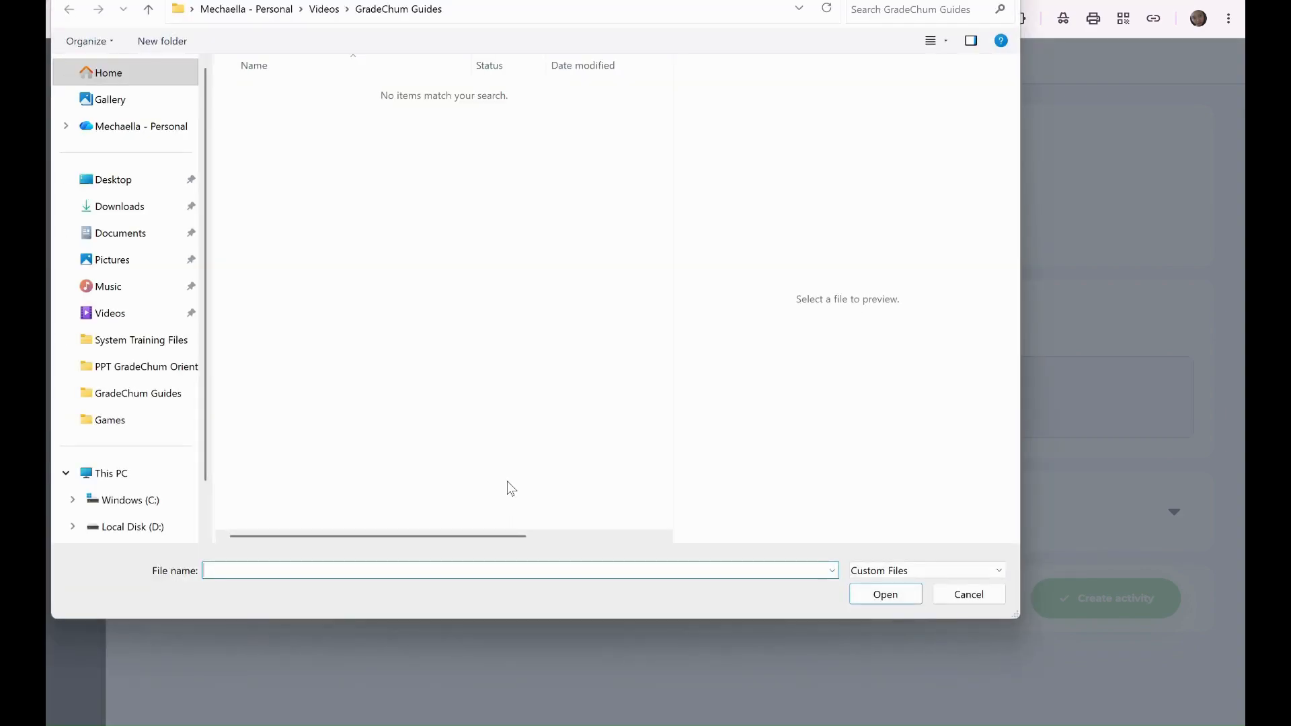
pyautogui.click(996, 2)
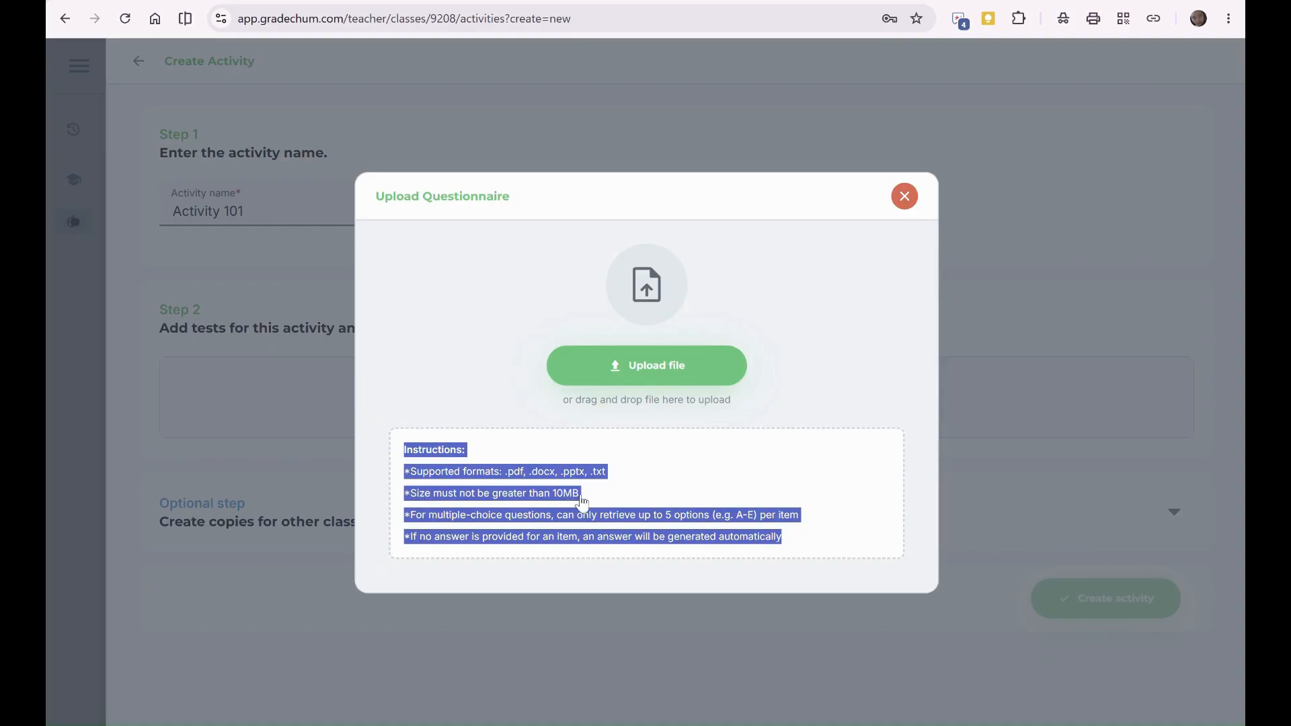
pyautogui.click(494, 524)
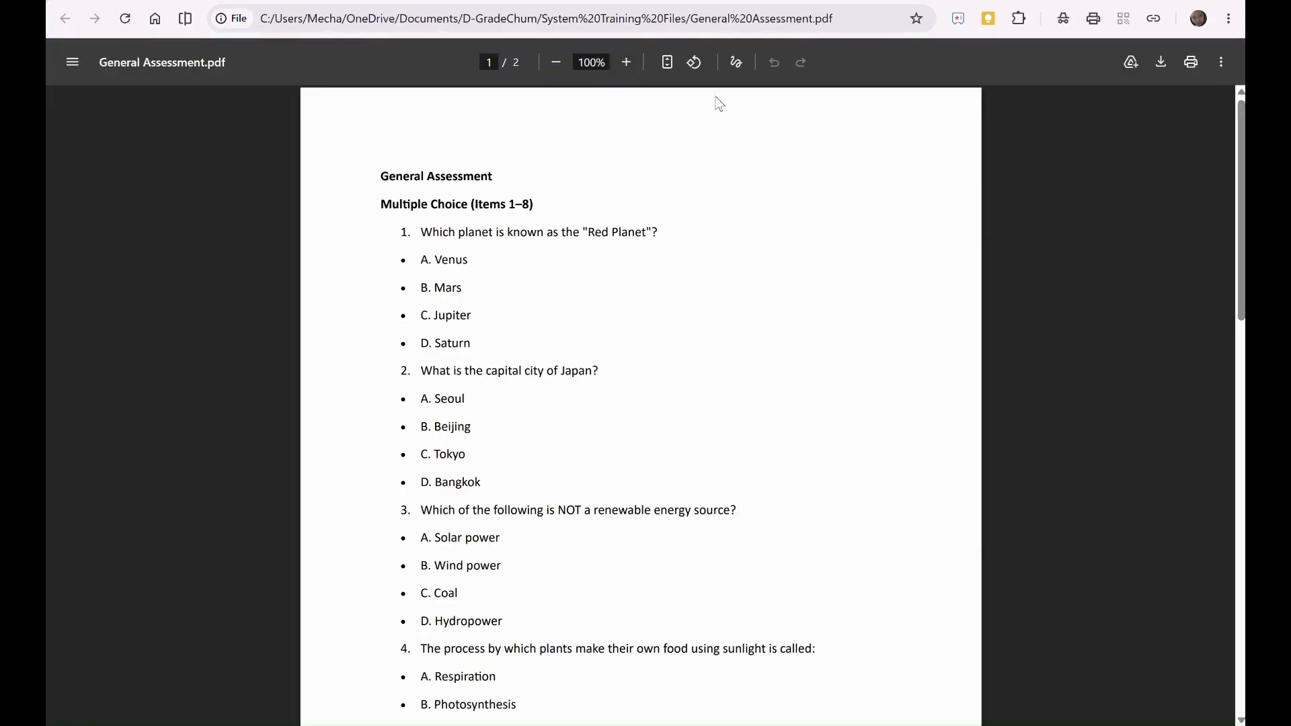
# Step: Examine the questions in General Assessment.pdf, from the multiple-choice items to the written ones, and return to the Upload Questionnaire dialog
pyautogui.scroll(-2, 598, 430)
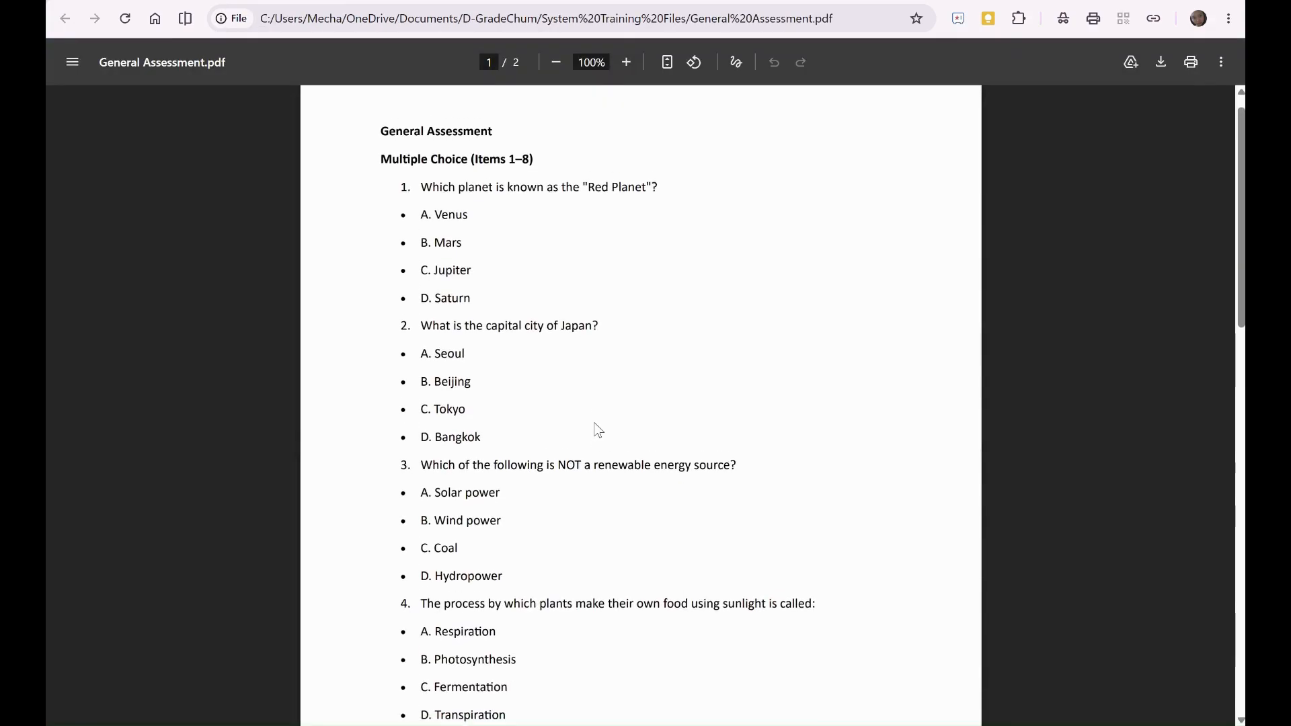
pyautogui.scroll(1, 597, 429)
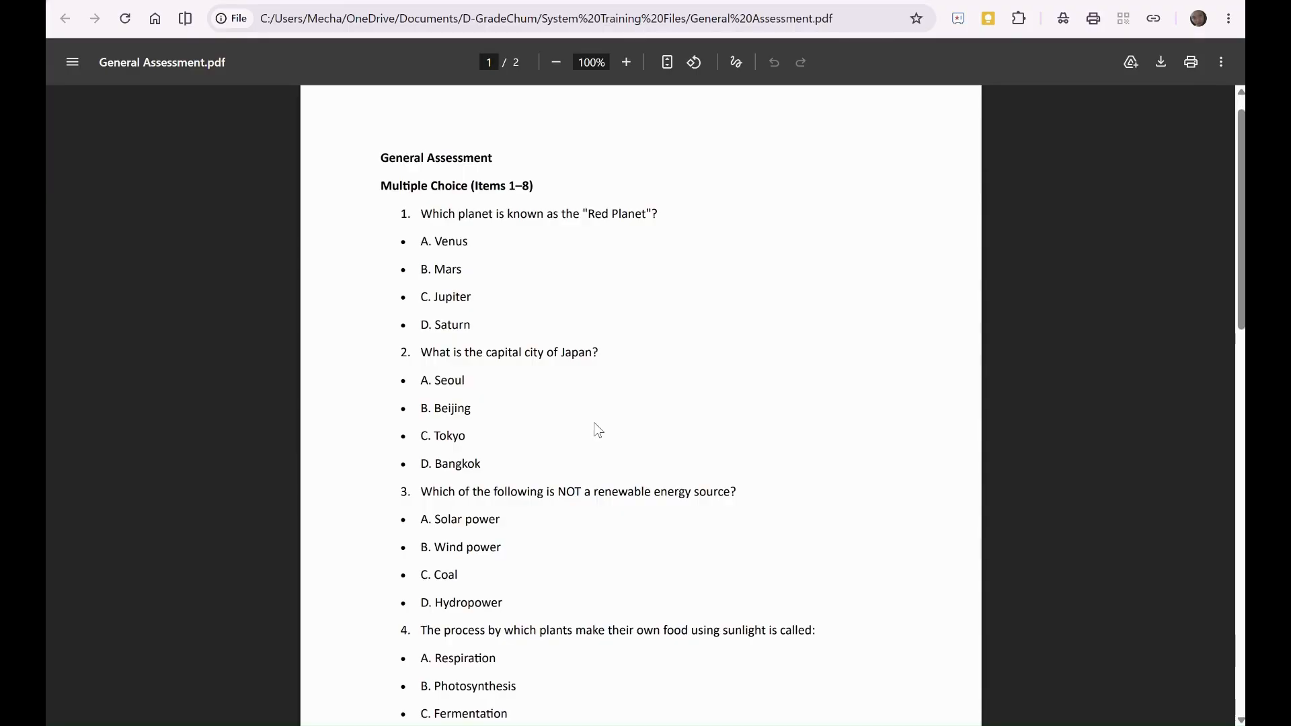
pyautogui.scroll(-12, 598, 430)
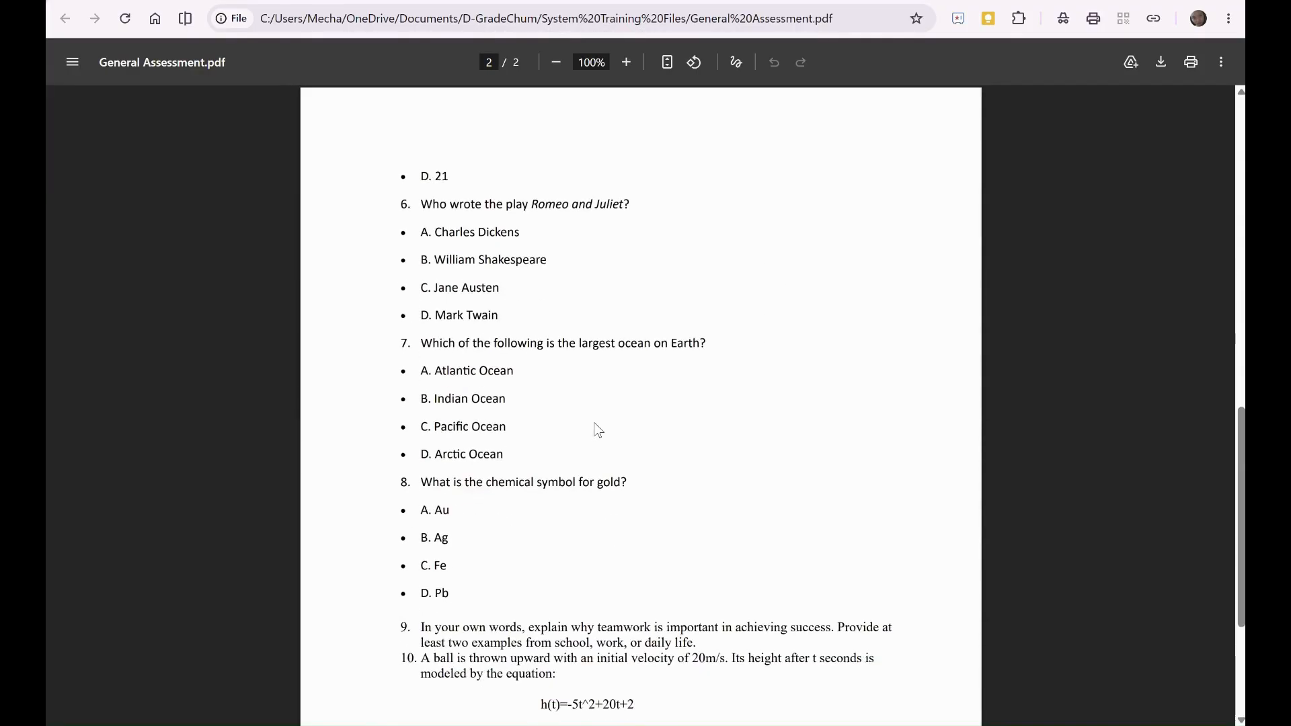
pyautogui.scroll(-3, 598, 430)
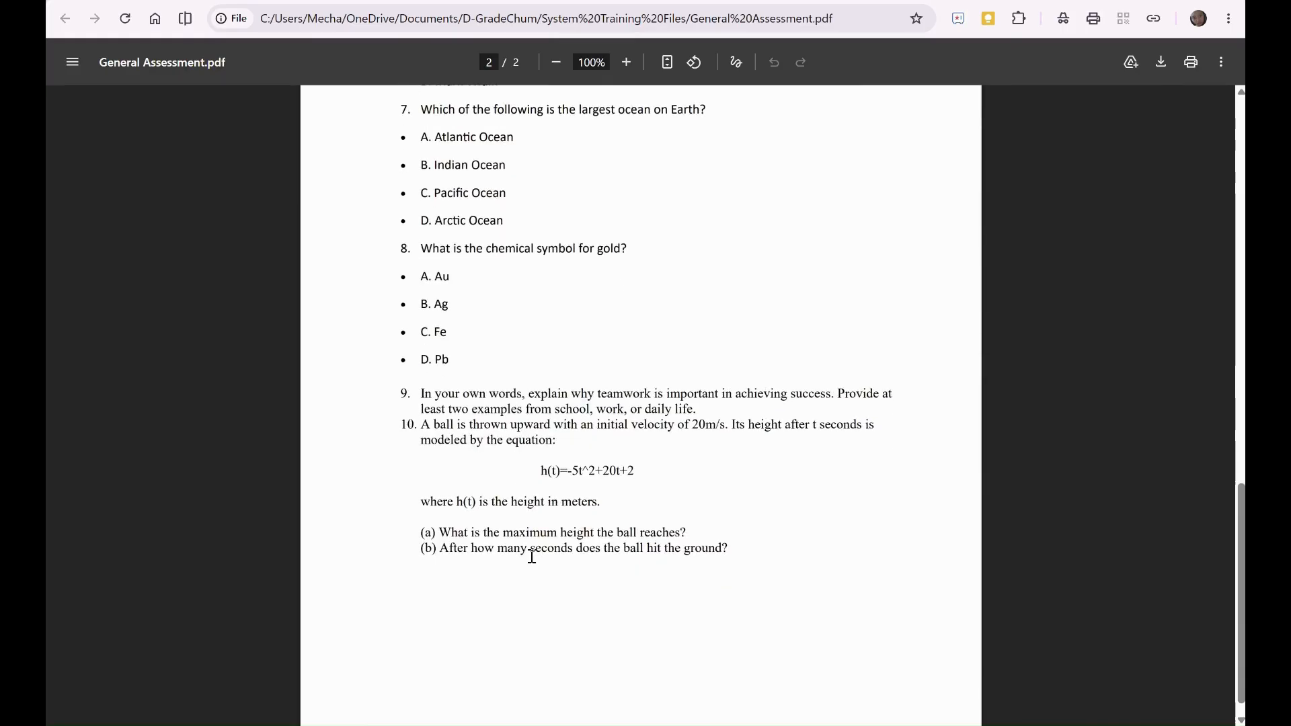
pyautogui.scroll(5, 531, 557)
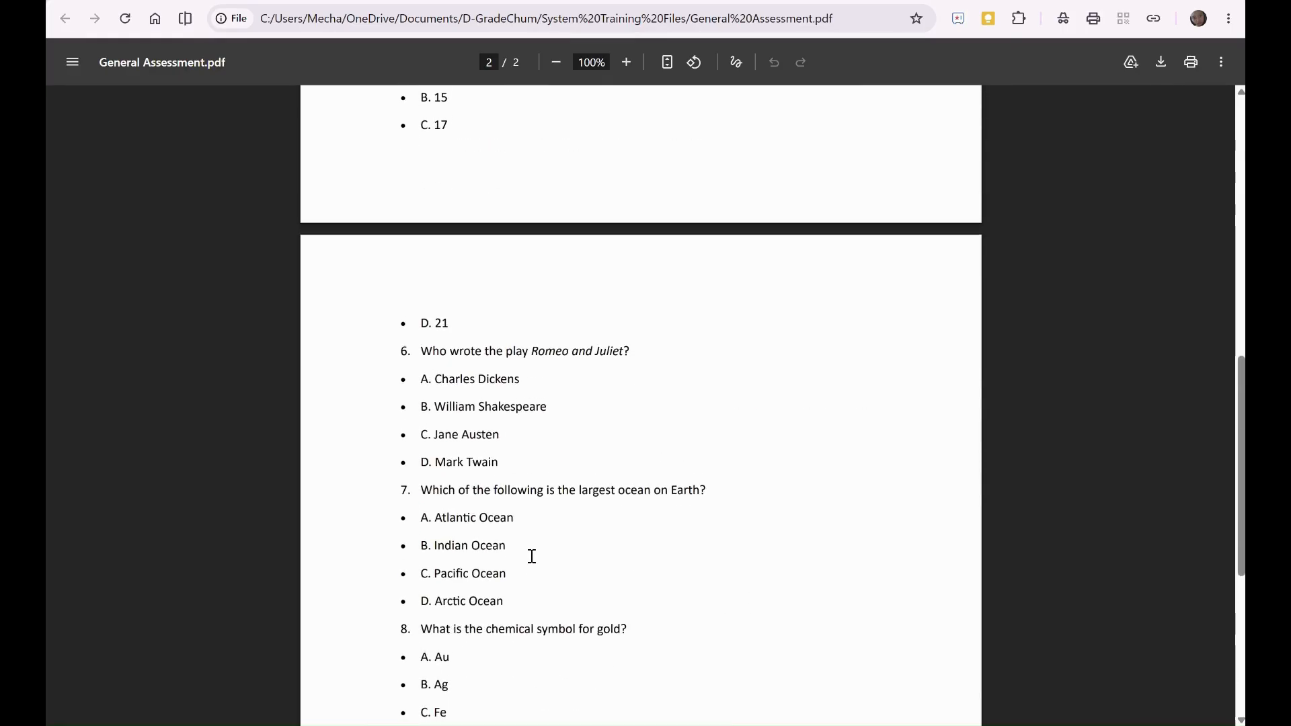
pyautogui.scroll(4, 532, 556)
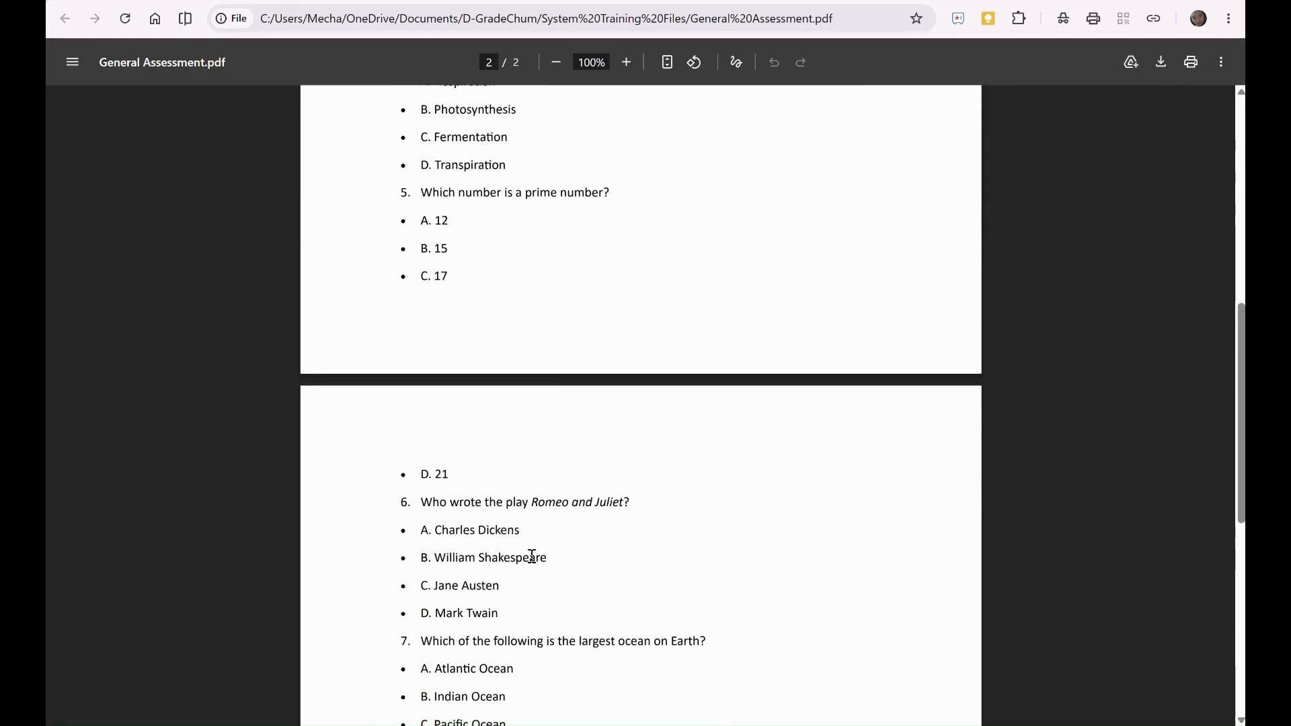
pyautogui.scroll(-6, 531, 556)
pyautogui.scroll(-2, 531, 557)
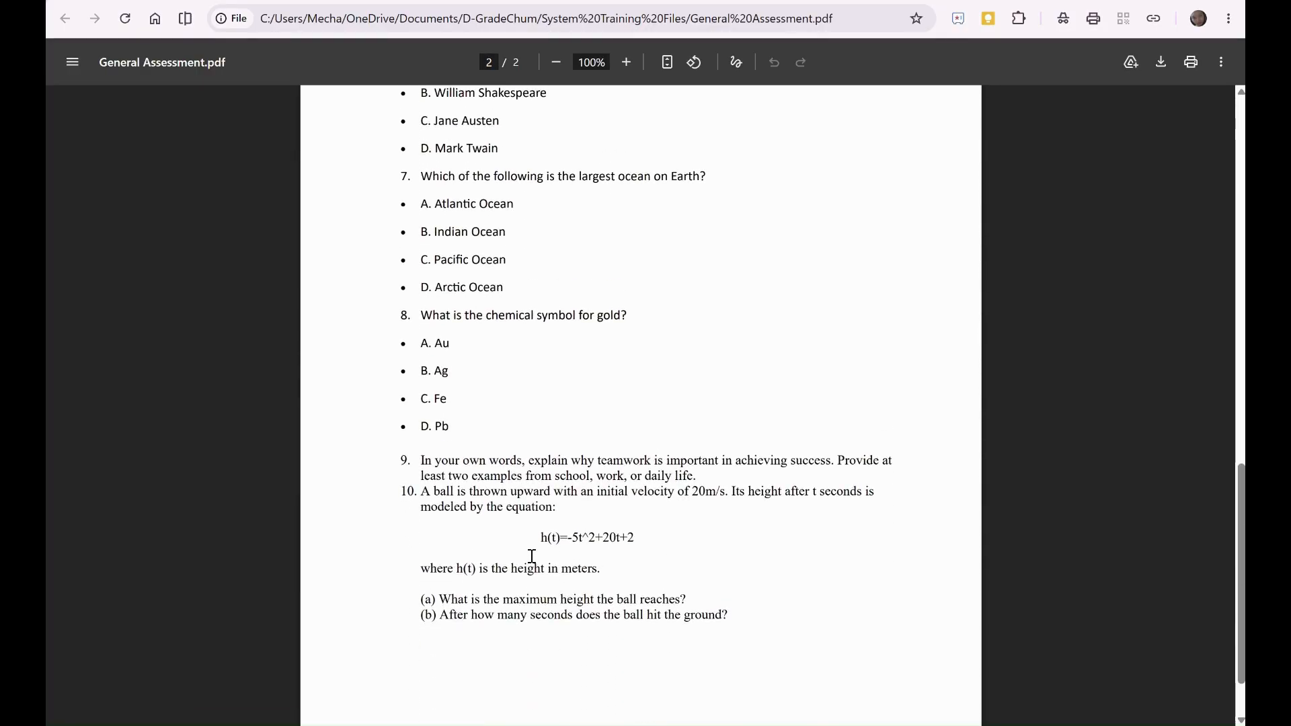
pyautogui.click(548, 2)
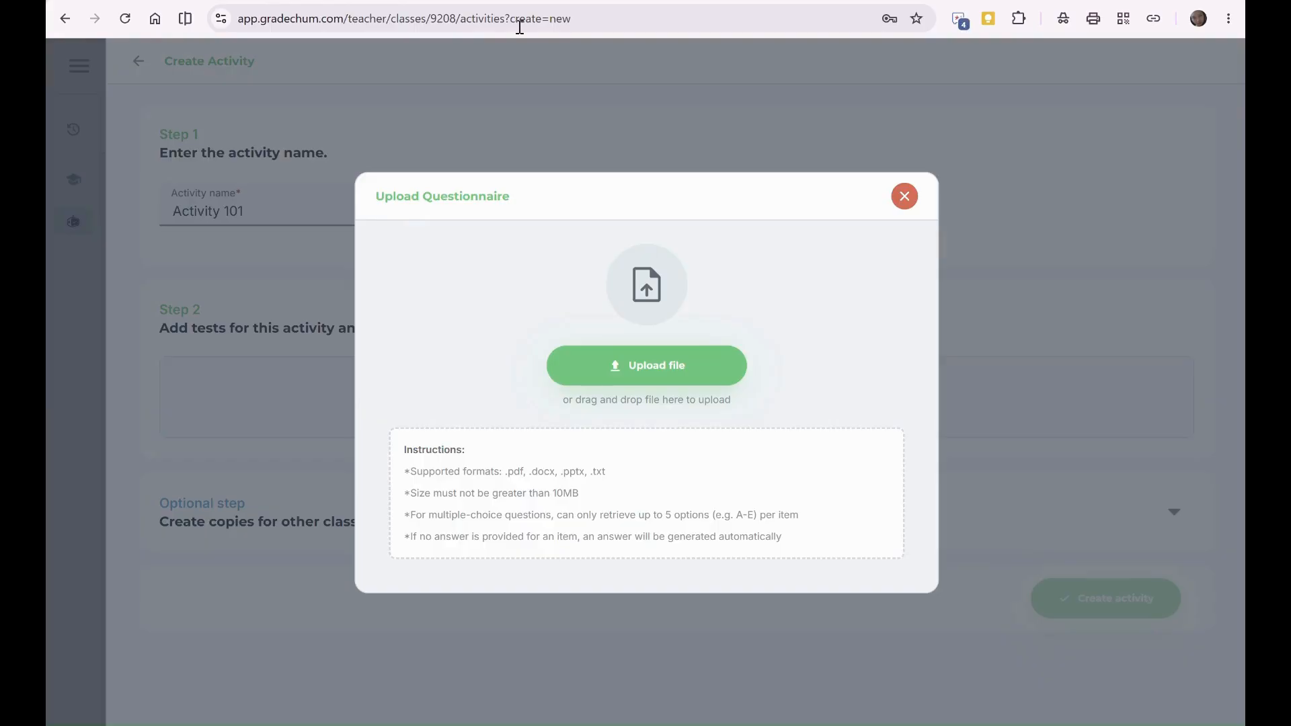
# Step: Upload General Assessment.pdf from the System Training Files folder as the activity's questionnaire
pyautogui.click(609, 374)
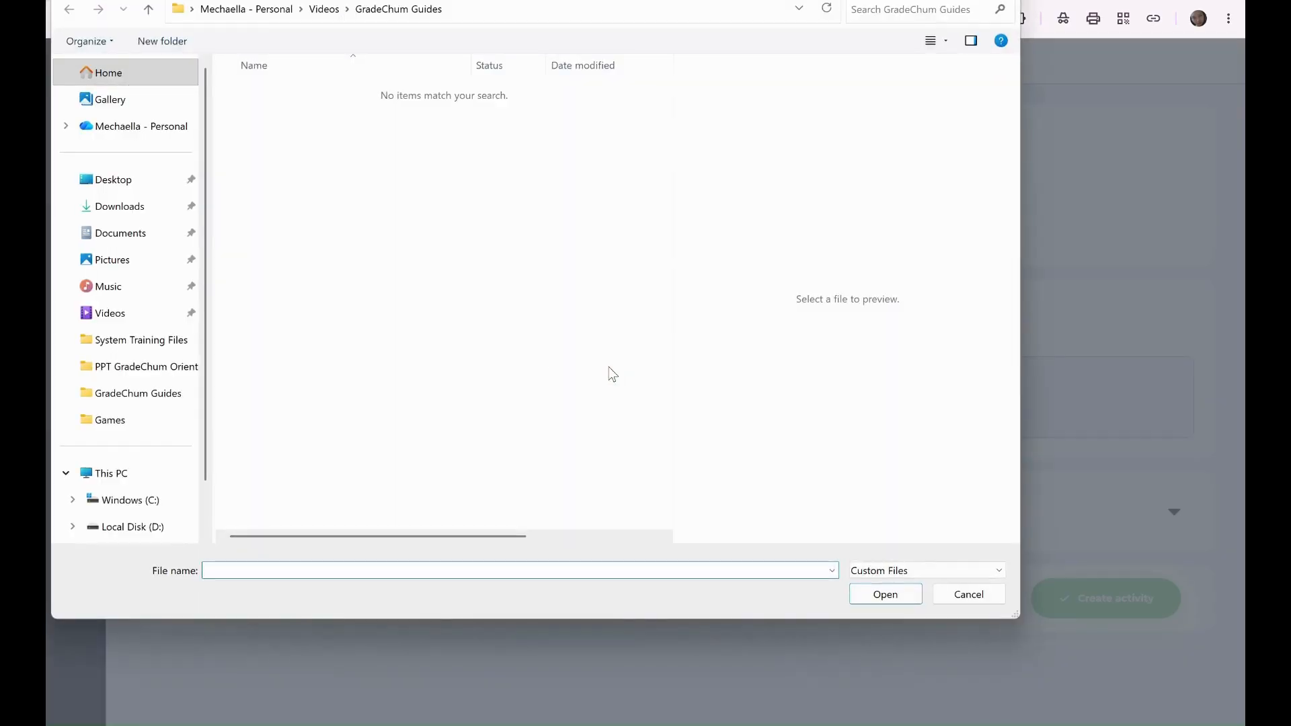
pyautogui.click(128, 339)
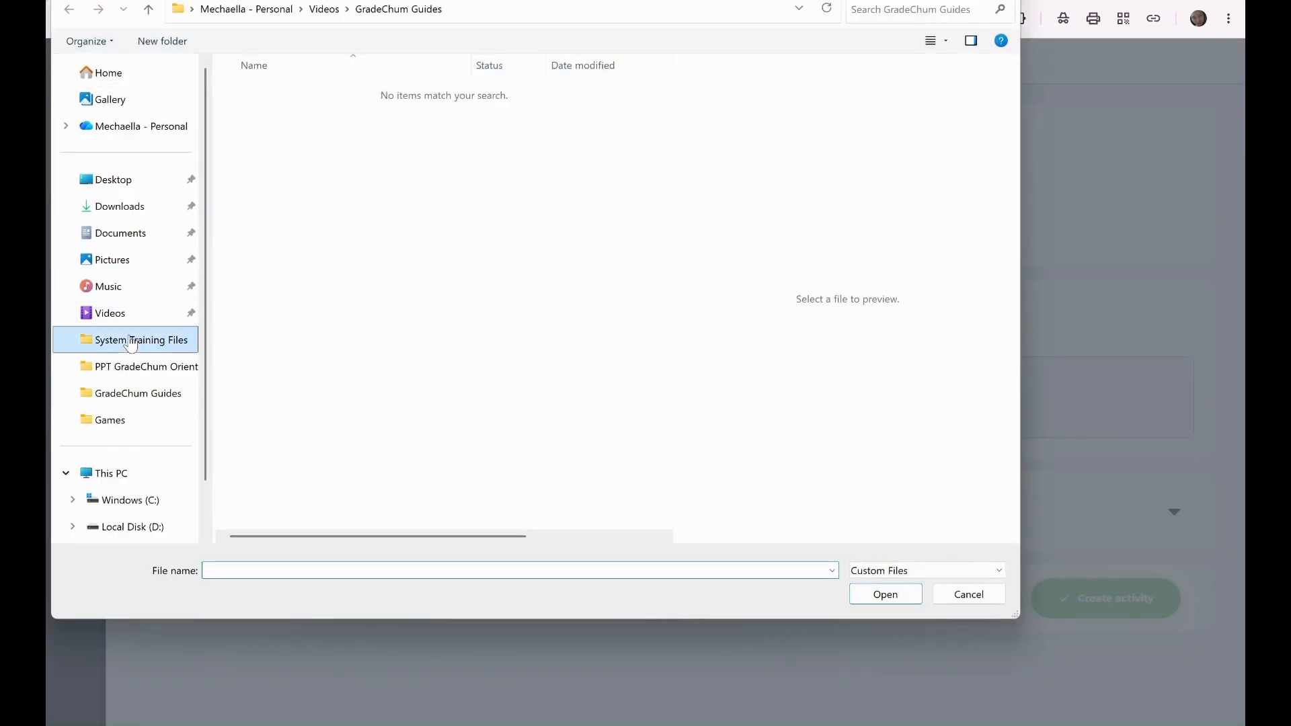
pyautogui.click(334, 88)
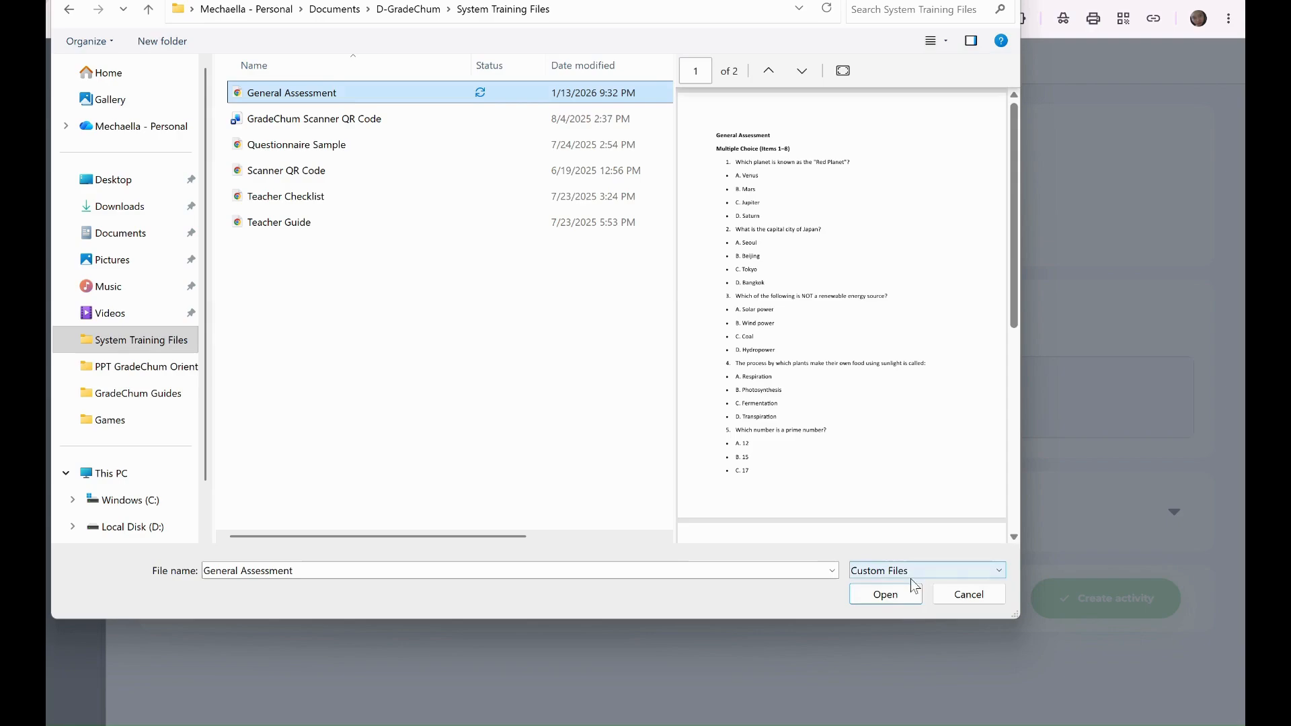
pyautogui.click(886, 598)
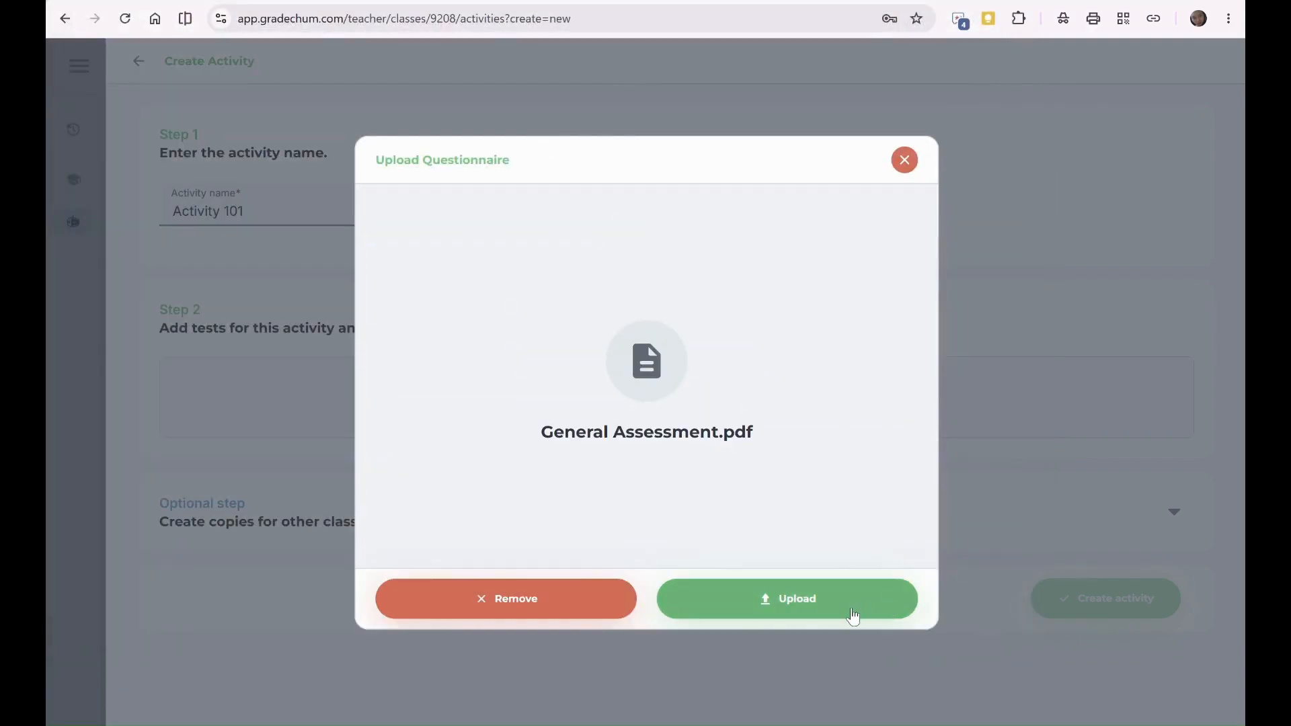
pyautogui.click(850, 614)
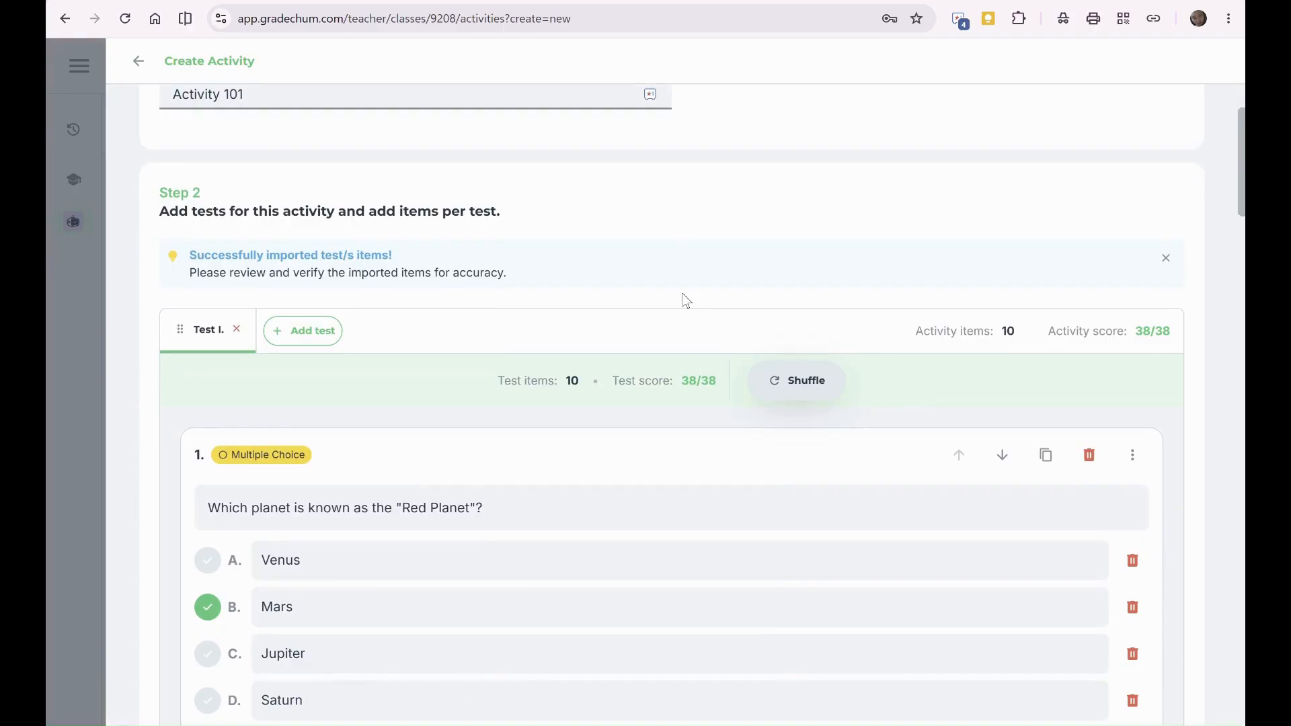
# Step: Review the imported multiple-choice items in Test I and their marked correct answers for accuracy
pyautogui.scroll(-3, 683, 297)
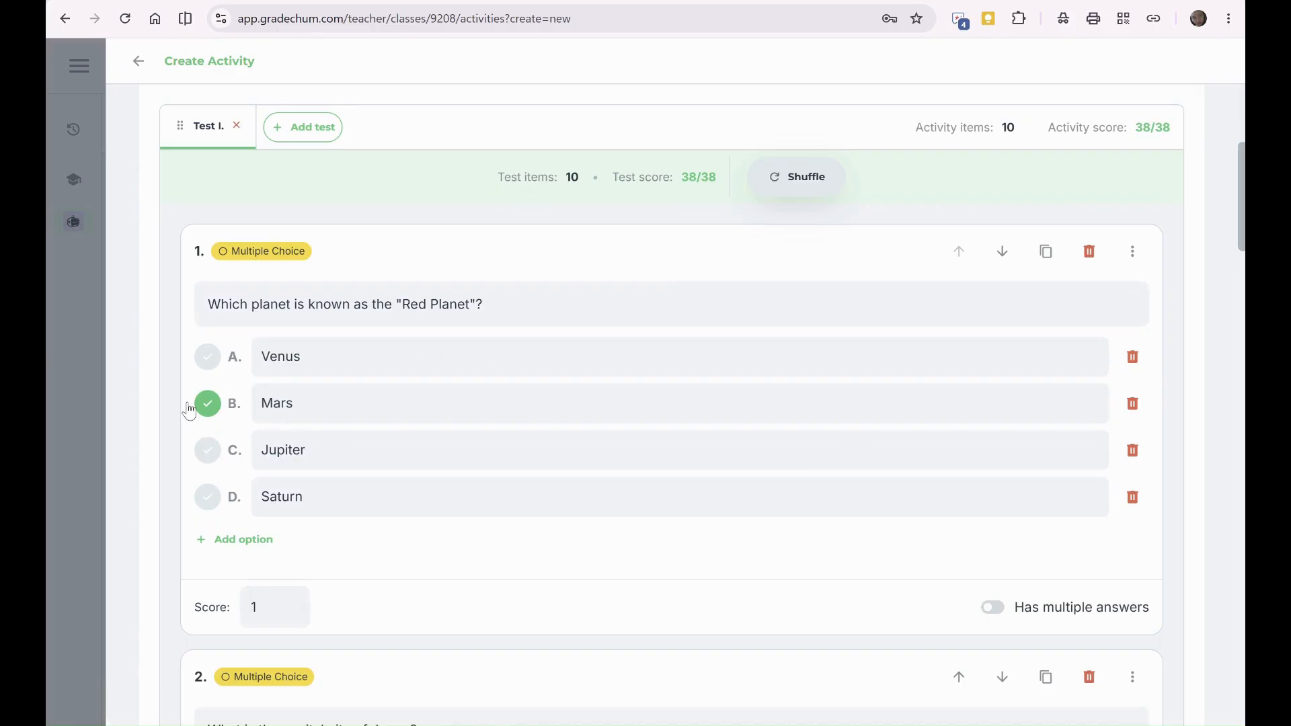
pyautogui.scroll(-5, 251, 470)
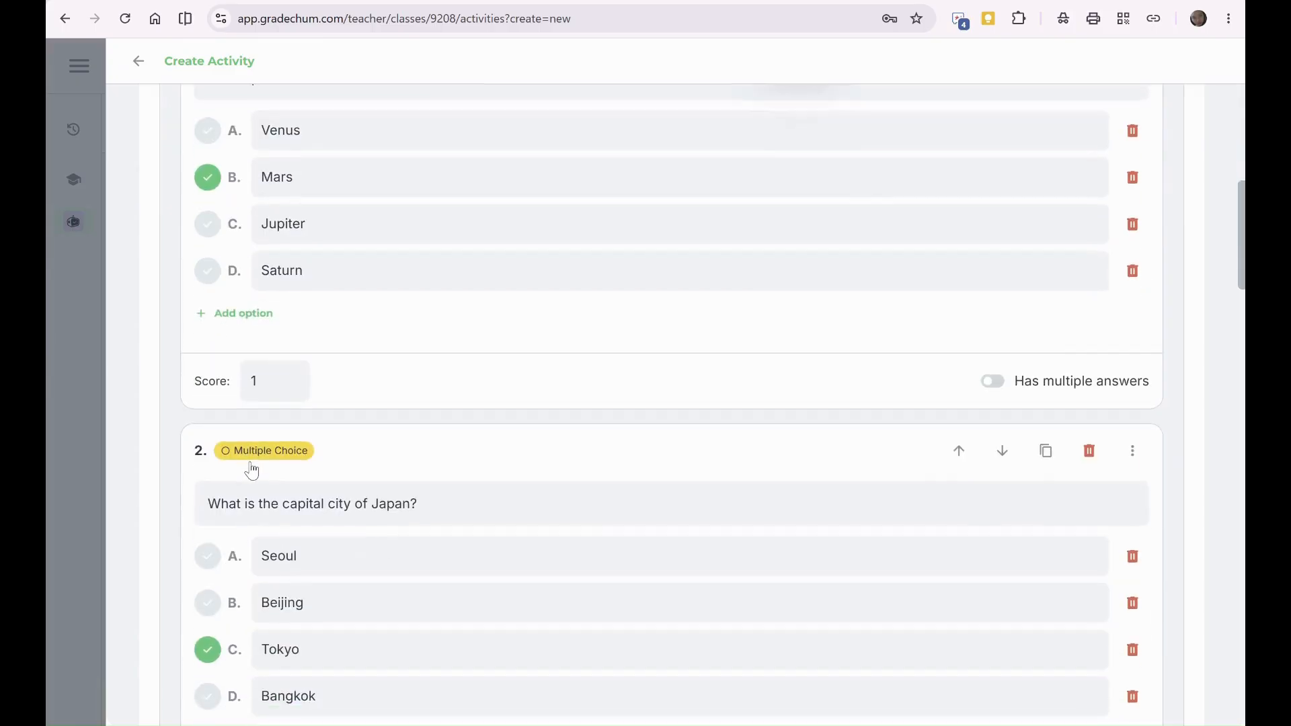
pyautogui.scroll(-3, 250, 470)
pyautogui.scroll(-11, 252, 468)
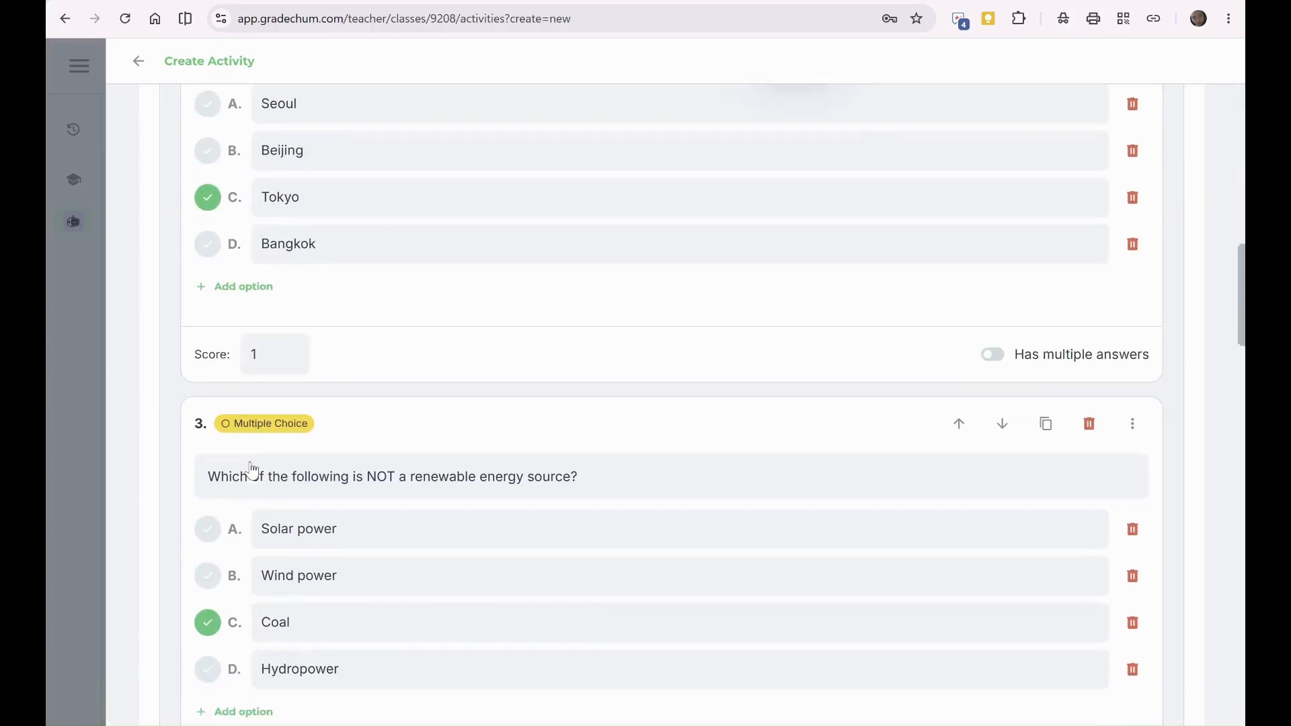
pyautogui.scroll(-3, 251, 462)
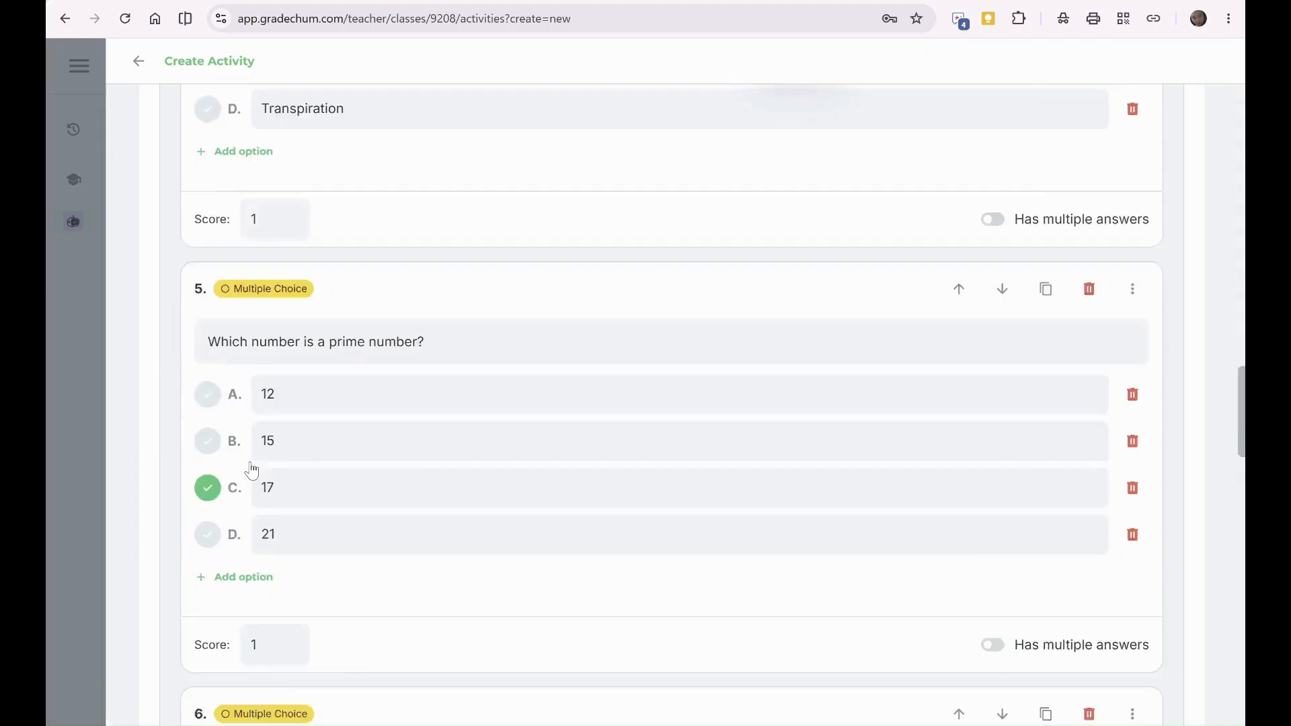
pyautogui.scroll(15, 252, 467)
pyautogui.scroll(1, 252, 469)
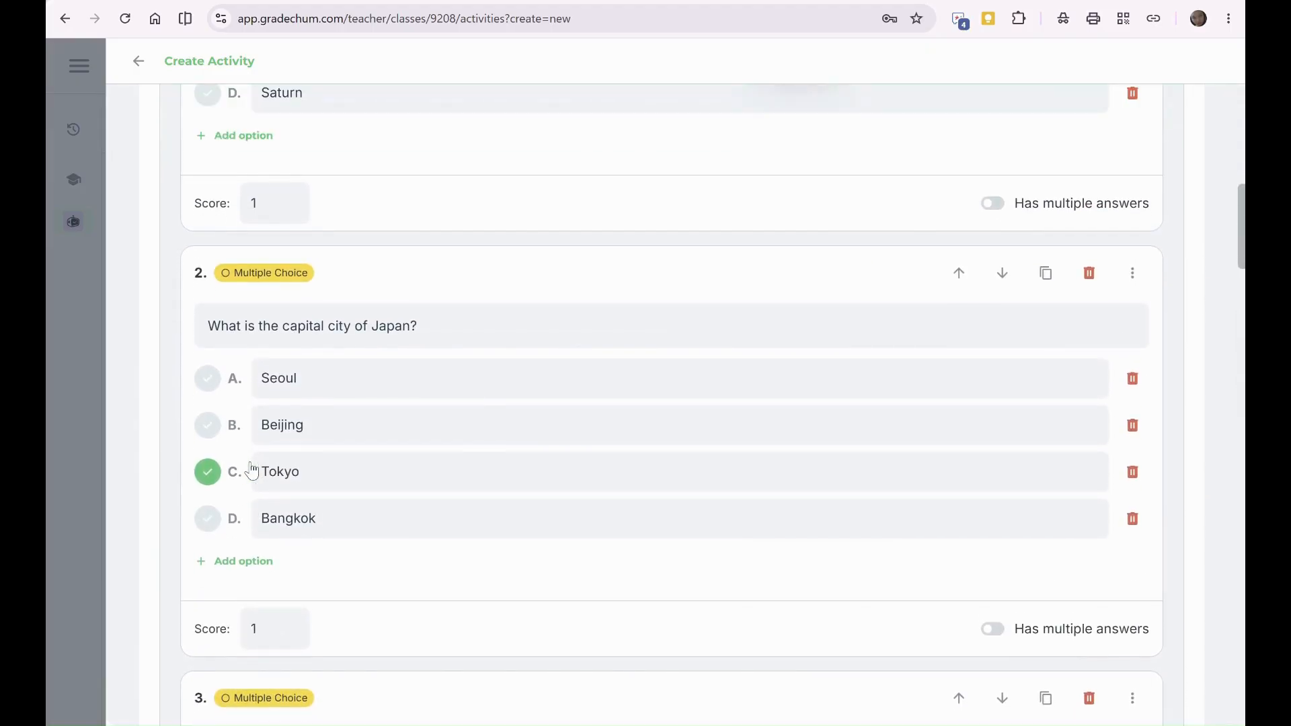
# Step: Switch the correct answer of item 2 to Seoul and back to Tokyo, leaving its score as is
pyautogui.click(208, 392)
pyautogui.scroll(-1, 210, 392)
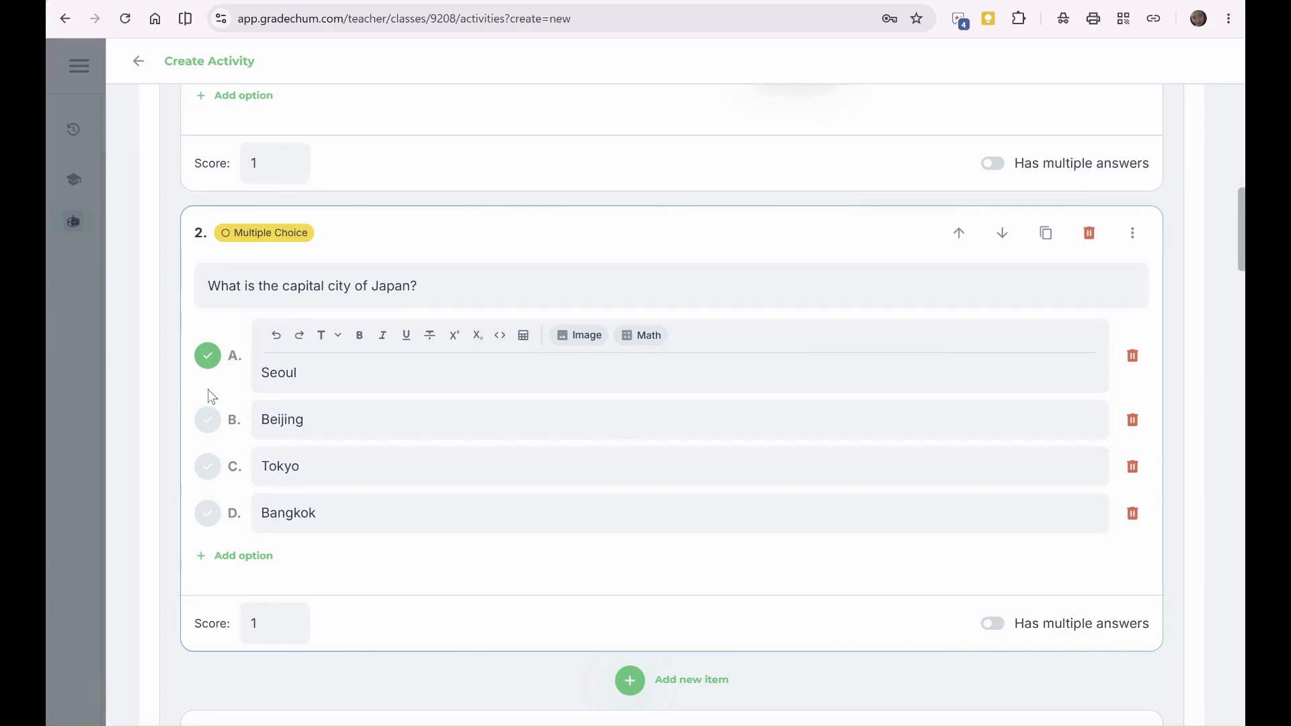
pyautogui.click(207, 471)
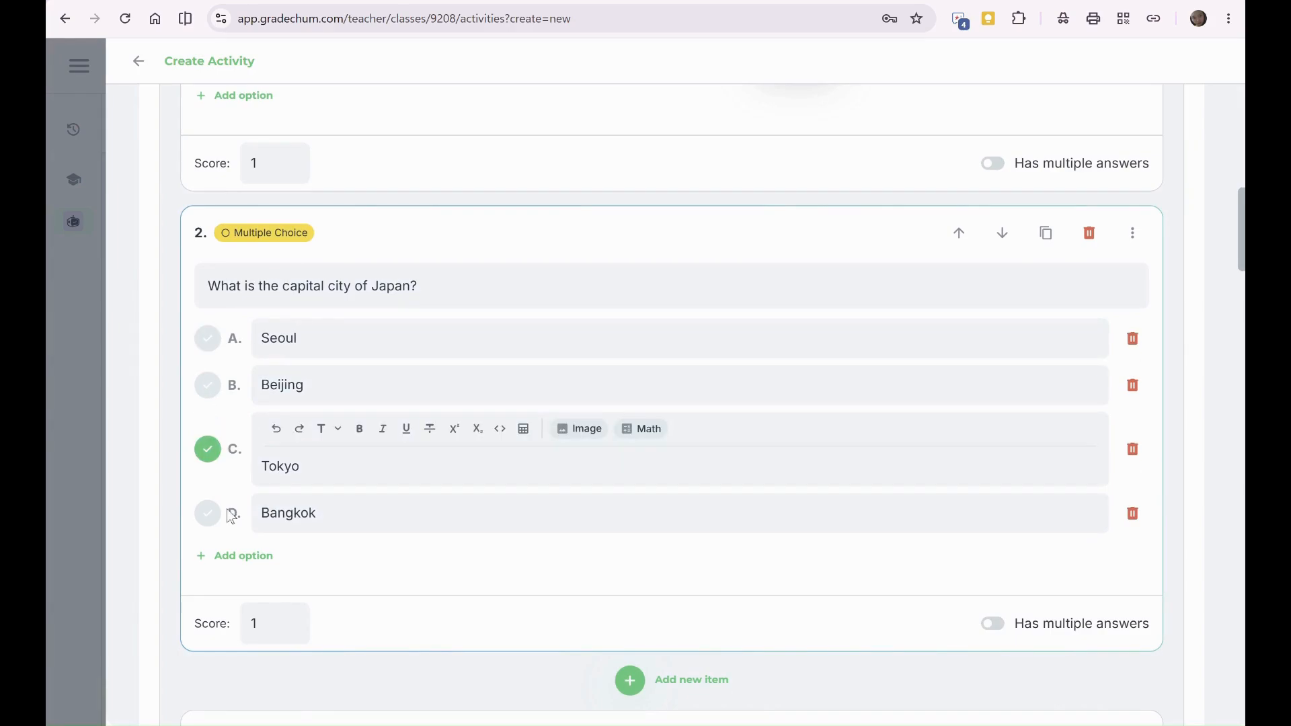
pyautogui.click(268, 624)
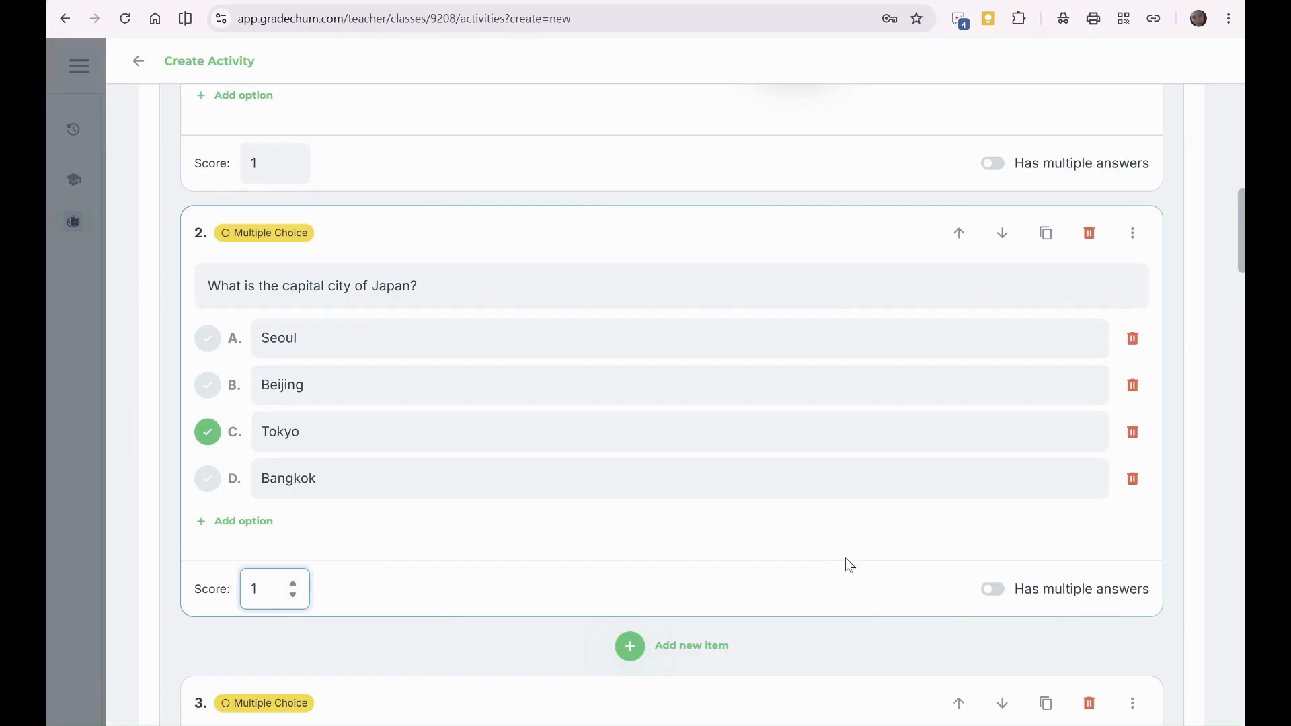
# Step: Allow multiple answers for item 2 and mark Beijing and Seoul as additional correct answers
pyautogui.click(993, 591)
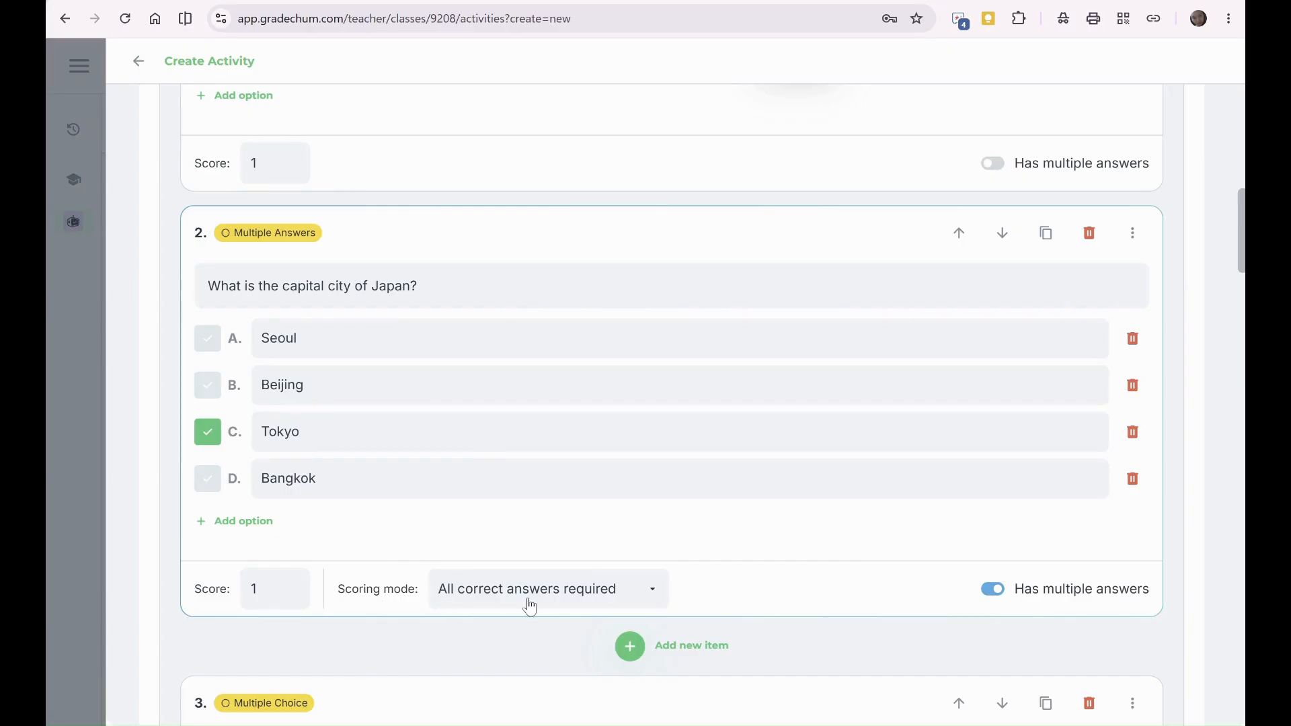
pyautogui.click(213, 390)
pyautogui.click(209, 339)
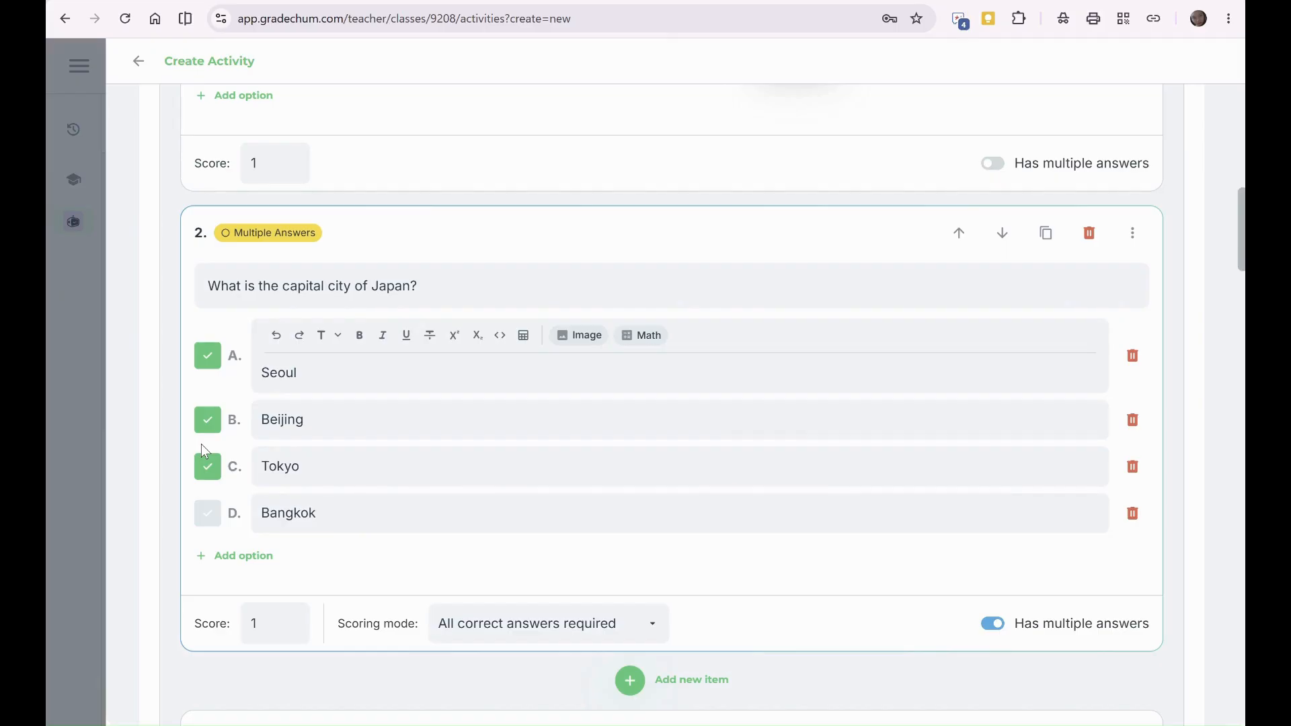
# Step: Check the scoring modes available for item 2 without choosing a different one
pyautogui.click(558, 635)
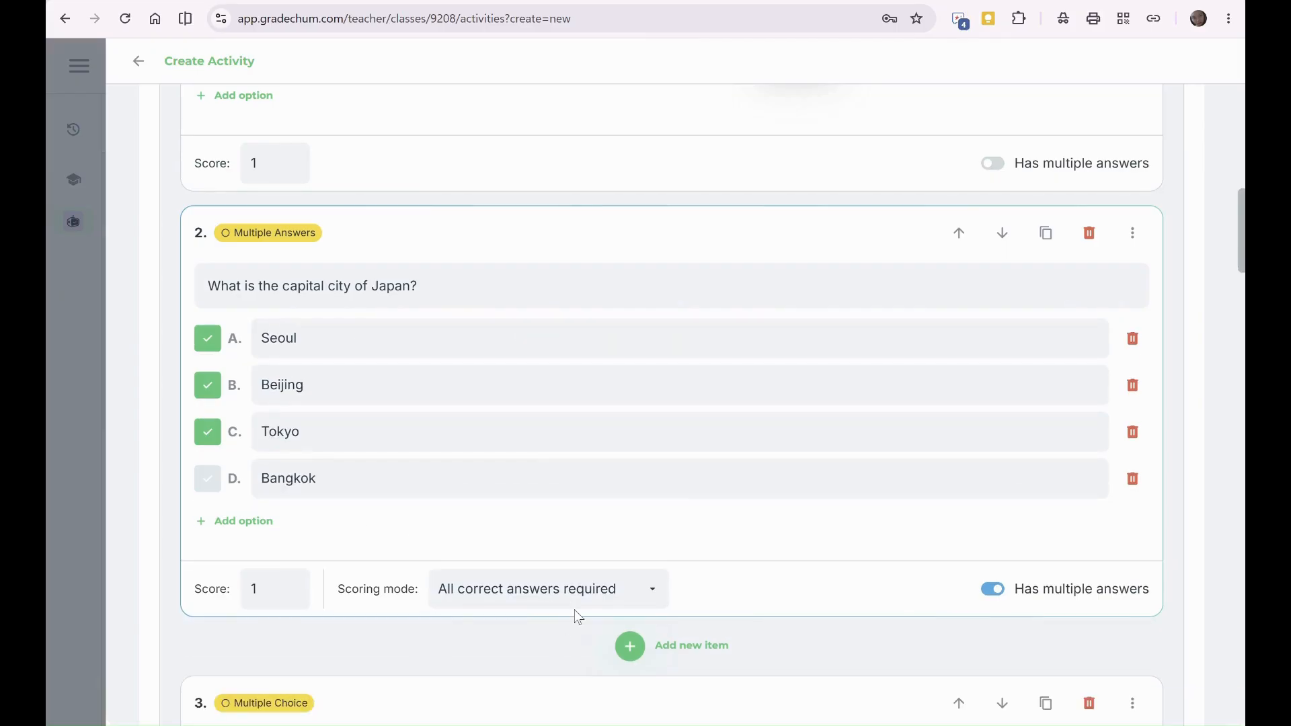
pyautogui.click(580, 605)
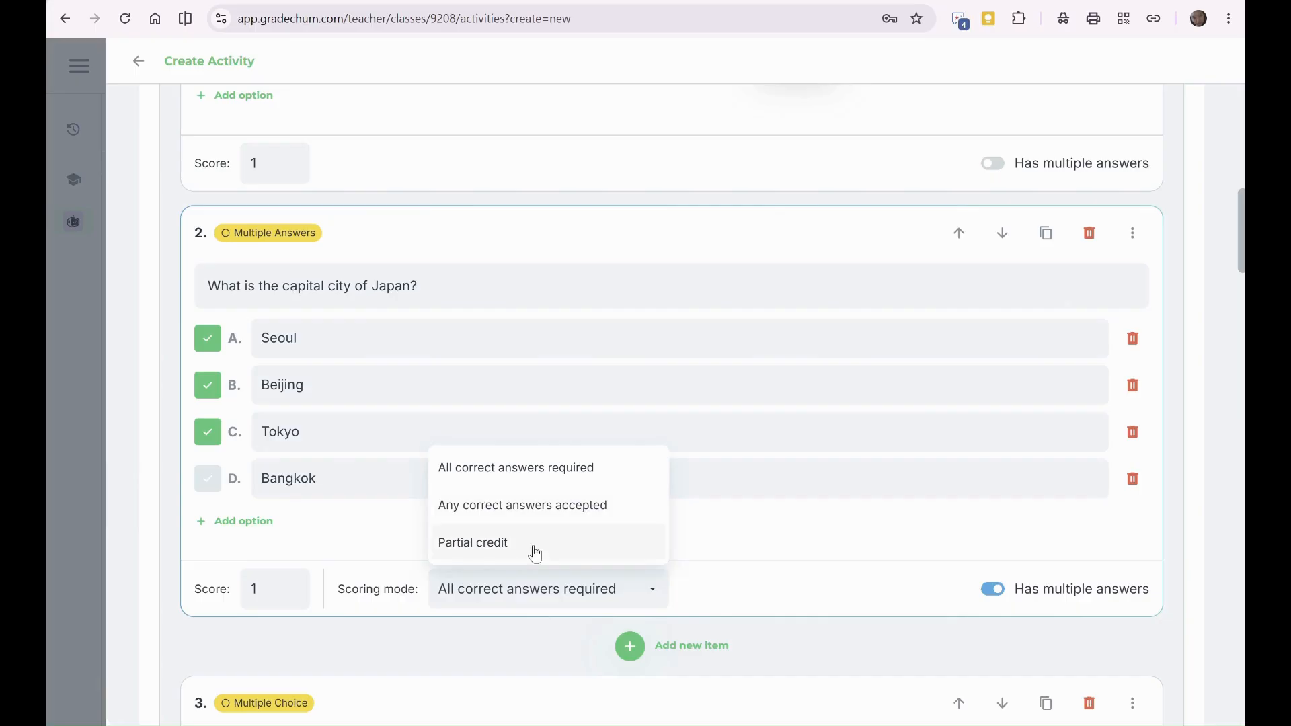
pyautogui.click(578, 589)
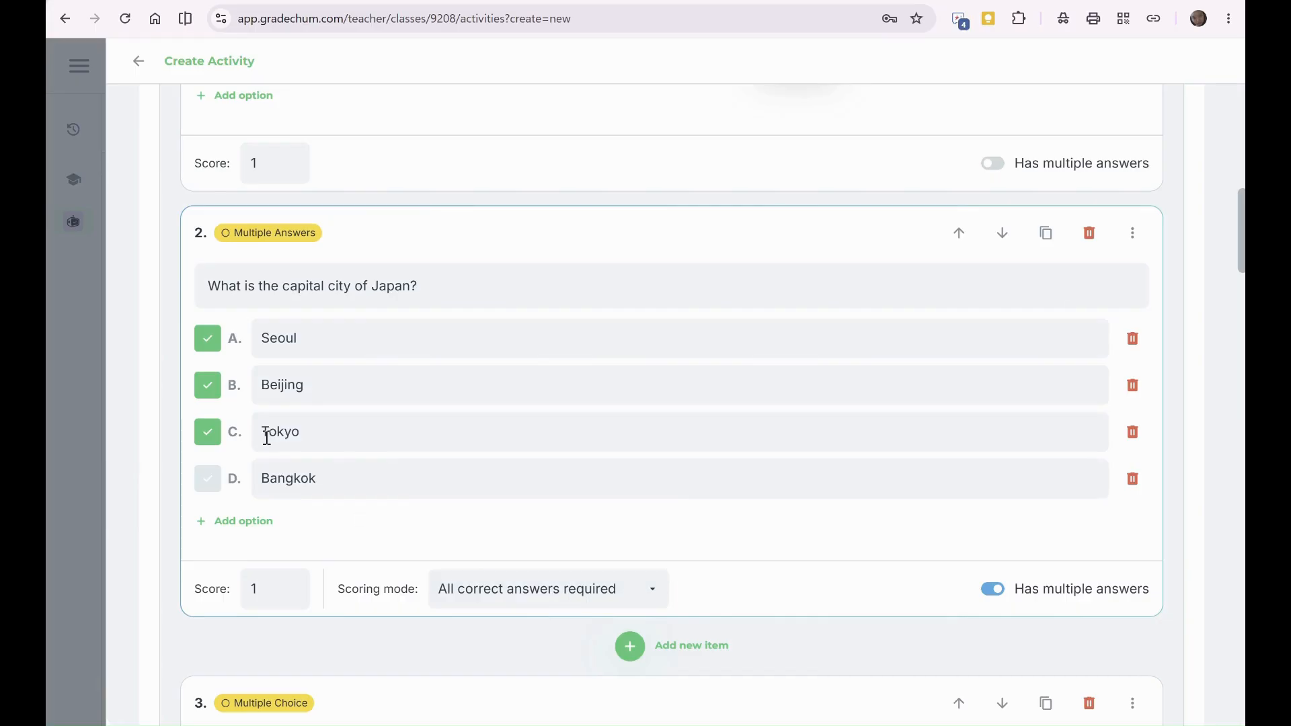
# Step: Turn off multiple answers for item 2 and mark Tokyo as its single correct answer
pyautogui.click(992, 589)
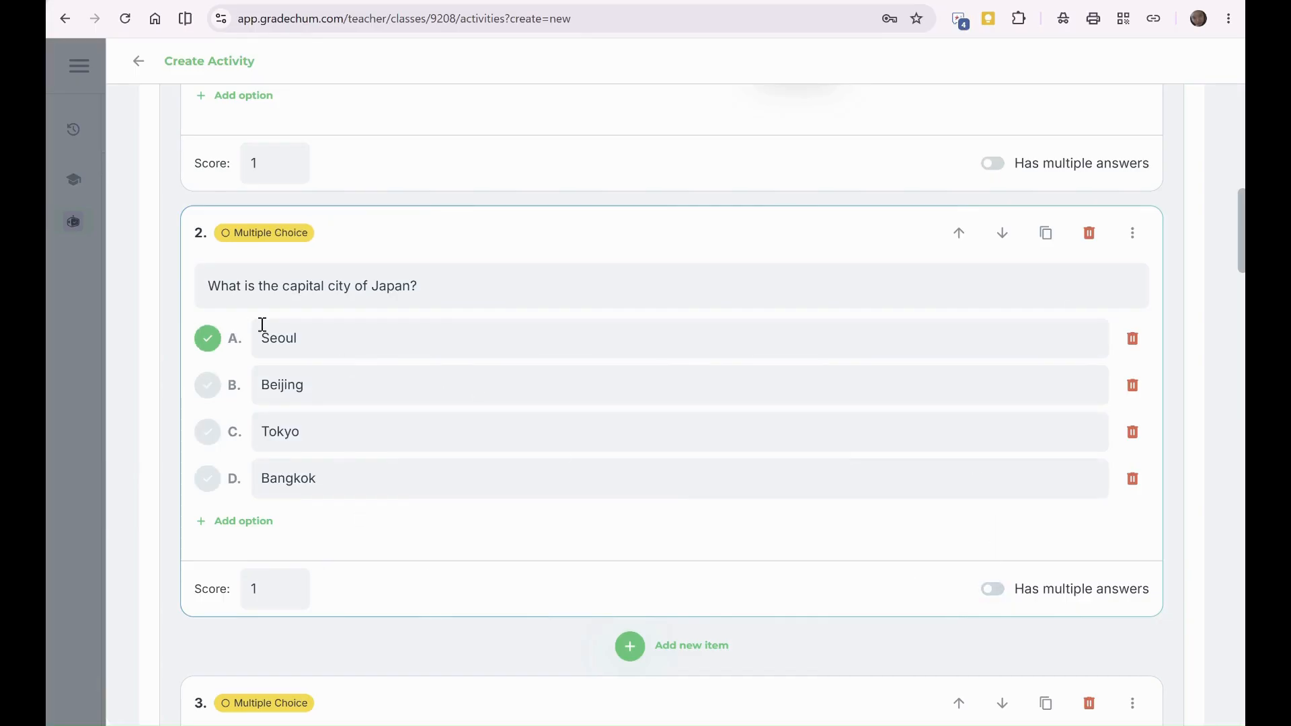
pyautogui.click(209, 431)
# Step: Review essay item 9, covering its question text, rubric names, descriptions and maximum scores
pyautogui.scroll(-8, 495, 467)
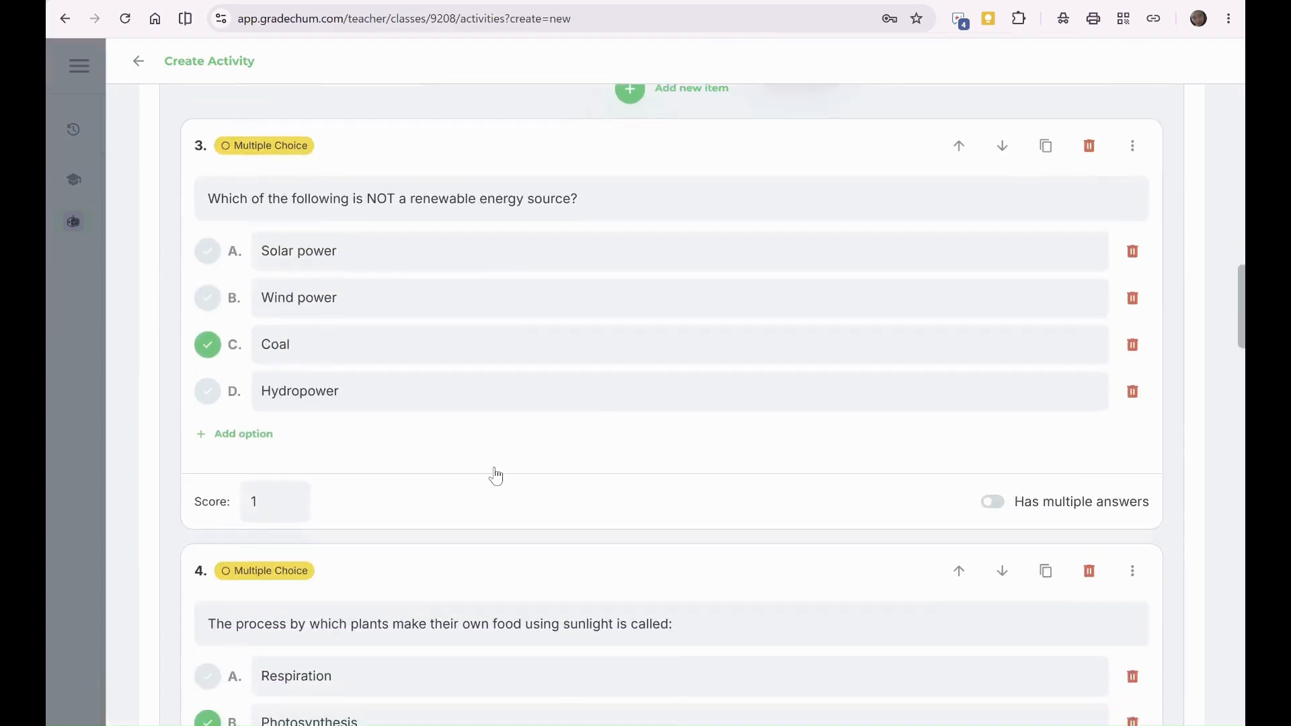
pyautogui.scroll(-20, 495, 476)
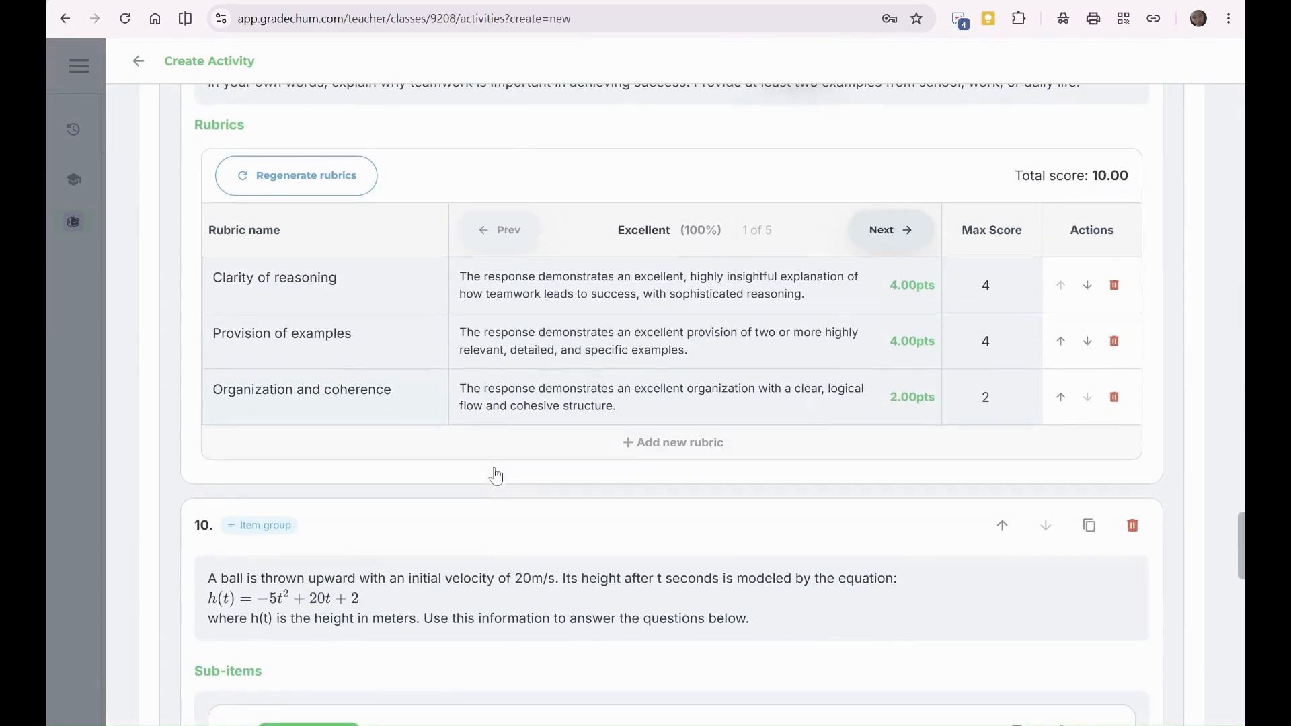
pyautogui.scroll(4, 495, 476)
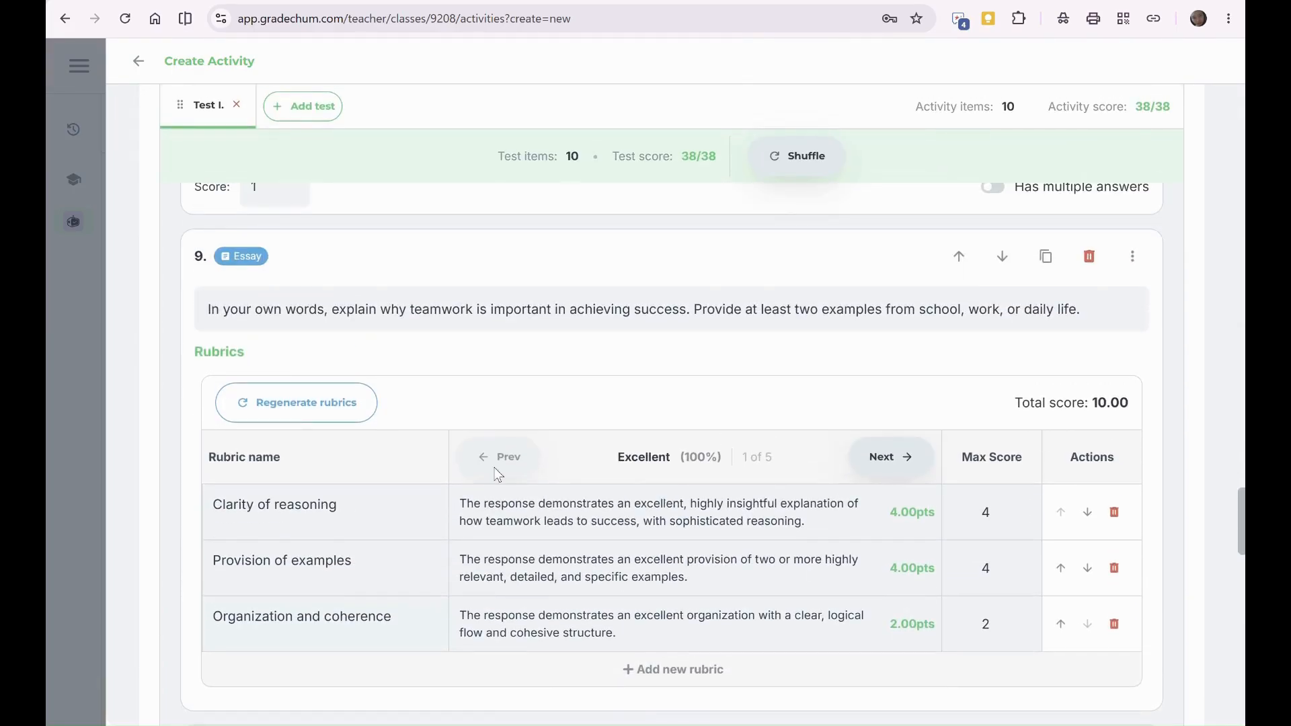
pyautogui.click(412, 310)
pyautogui.scroll(-1, 375, 425)
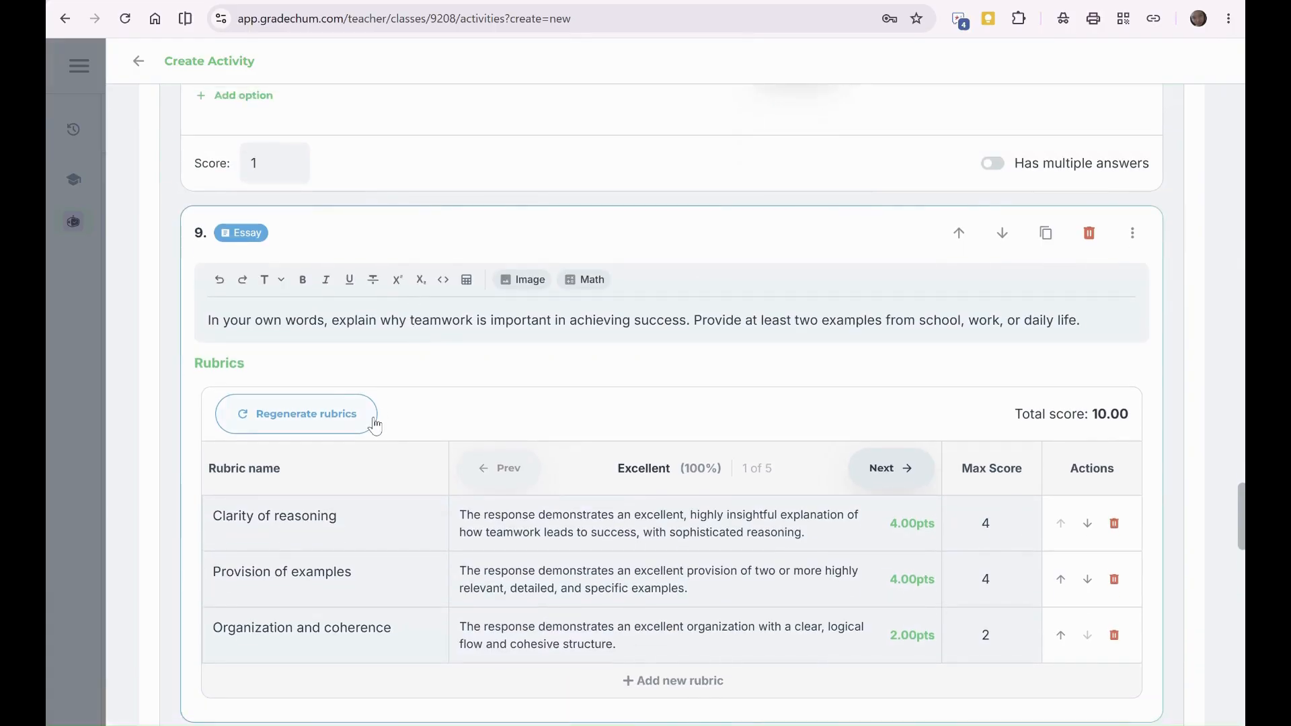
pyautogui.scroll(-1, 375, 425)
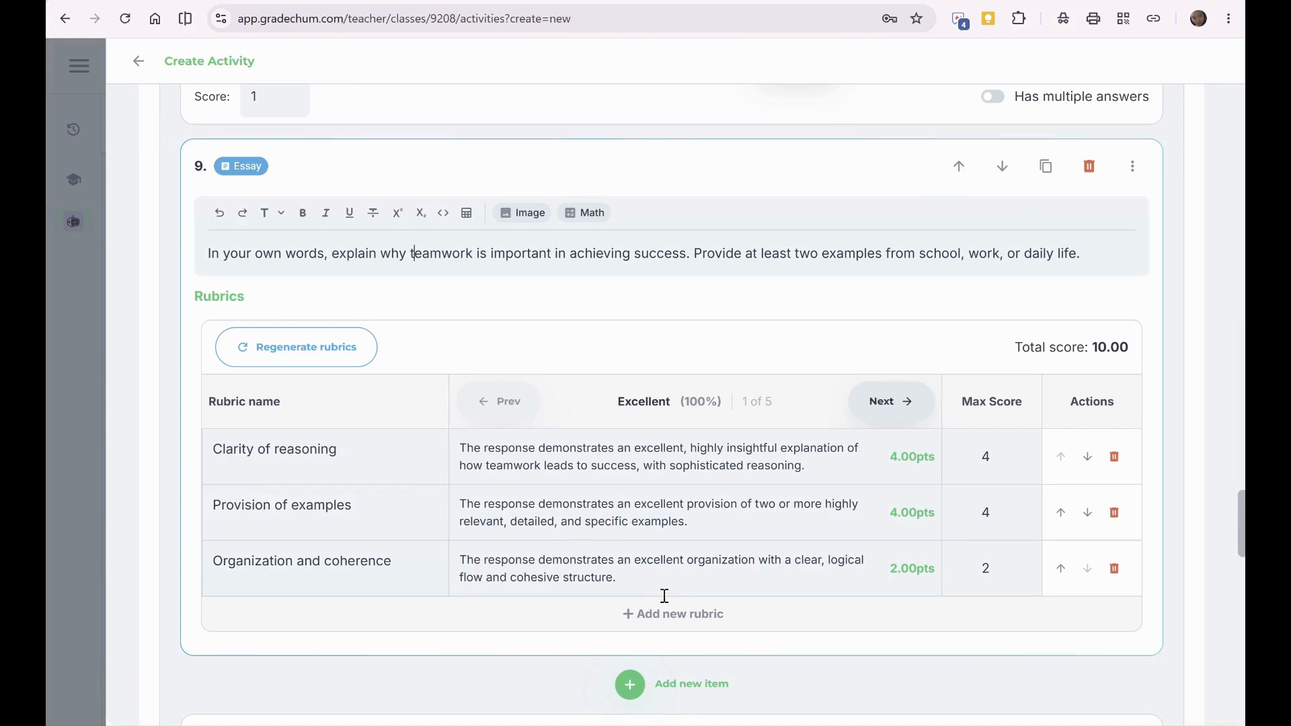
pyautogui.click(495, 463)
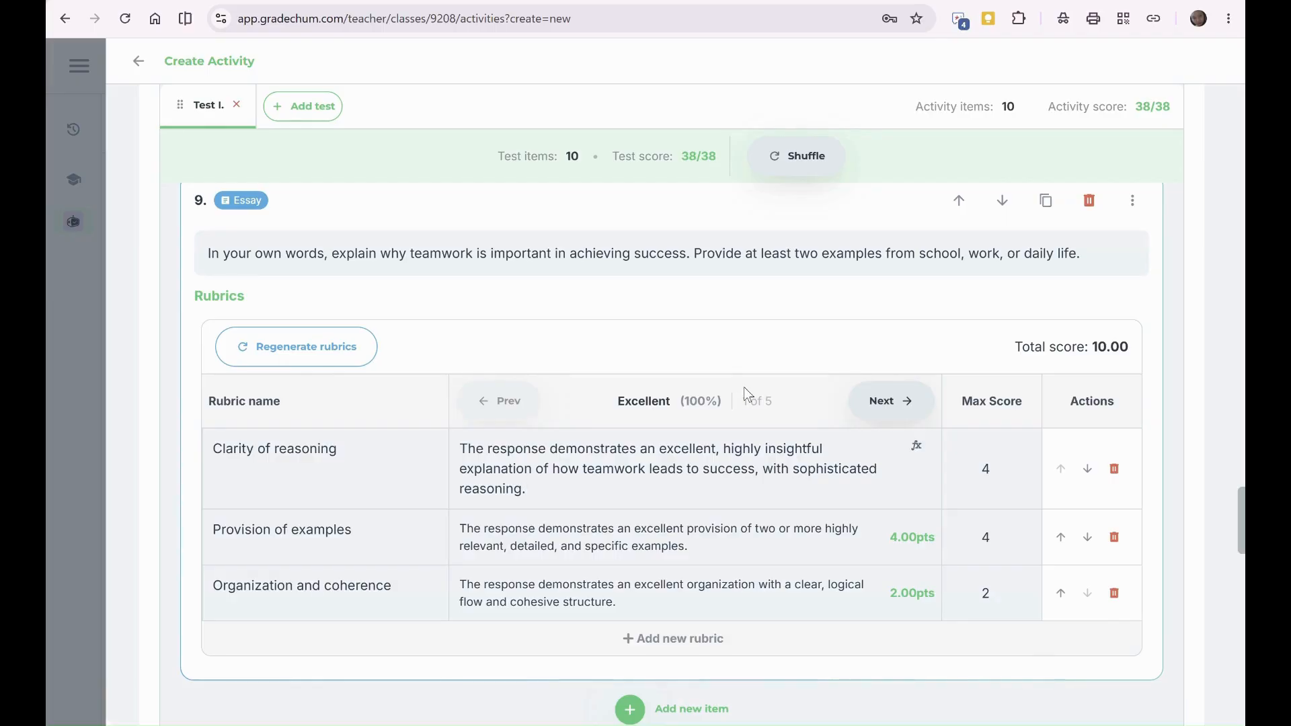
# Step: Go through item 9's rubric descriptions from the Excellent level to the Incorrect level and back to Excellent
pyautogui.click(909, 402)
pyautogui.click(910, 405)
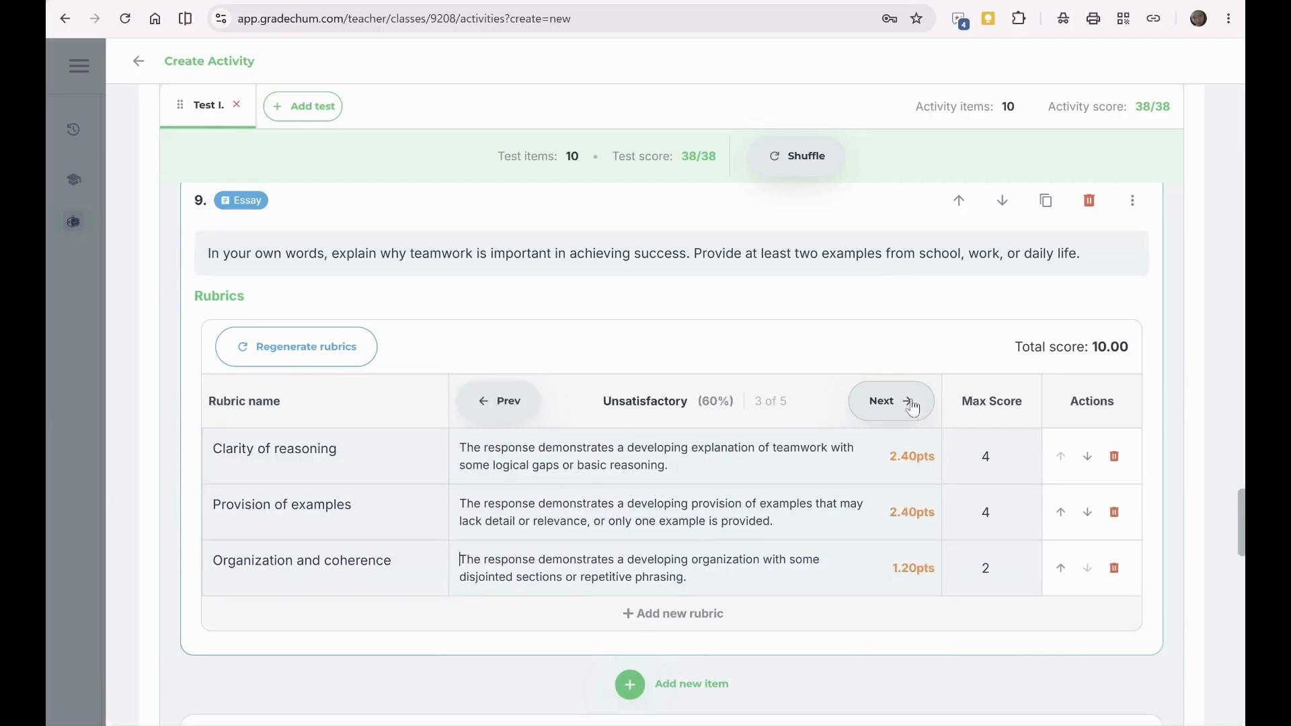
pyautogui.click(911, 403)
pyautogui.click(910, 403)
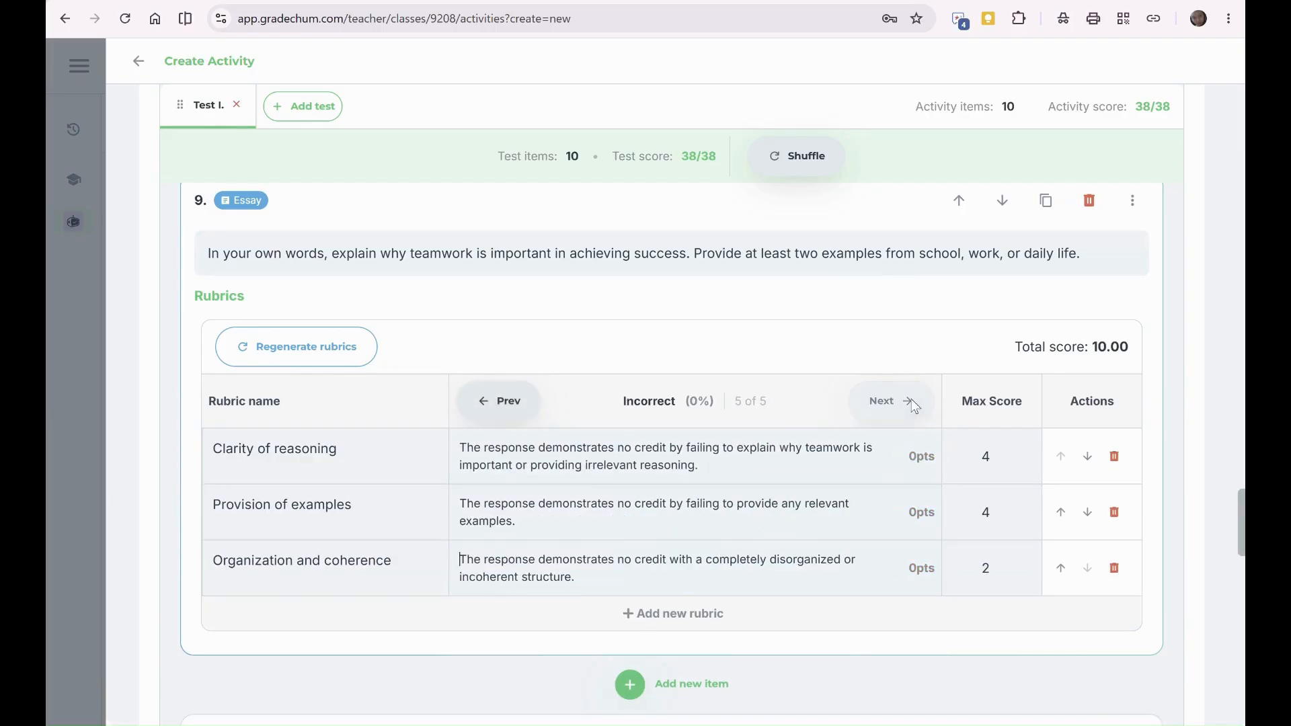
pyautogui.click(478, 407)
pyautogui.click(477, 407)
pyautogui.click(478, 407)
pyautogui.click(477, 407)
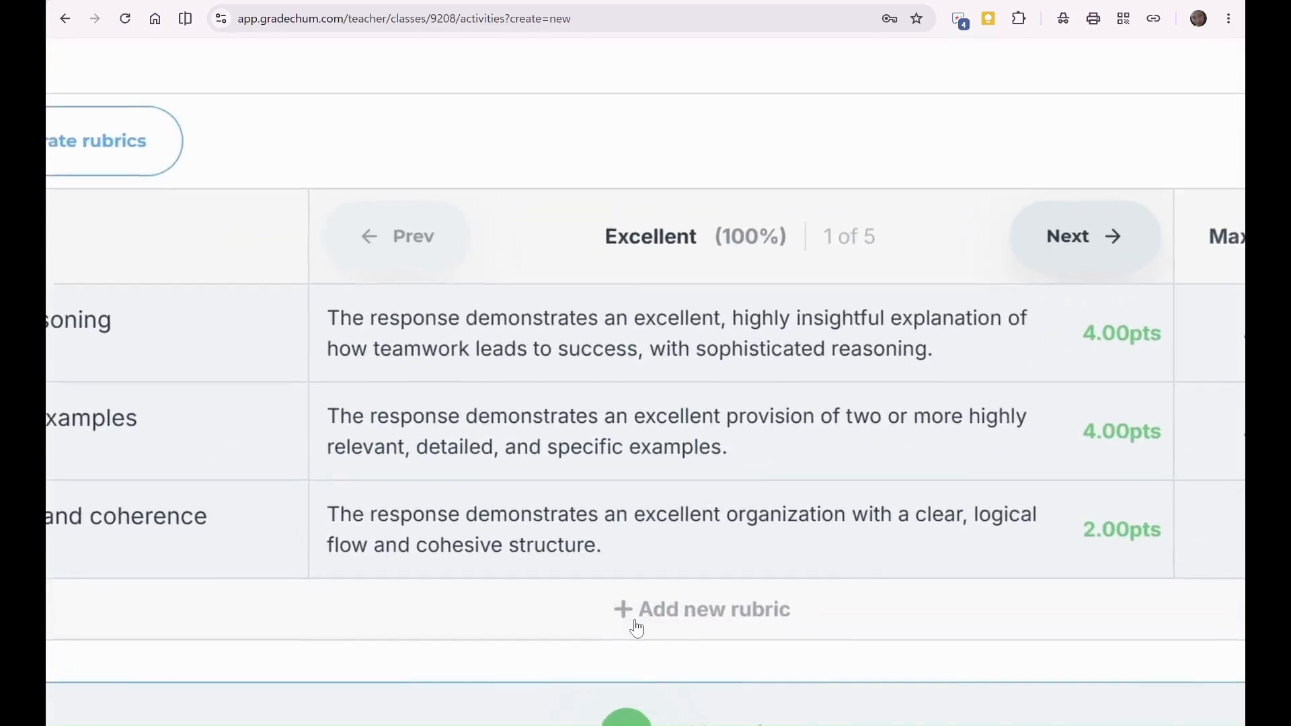
# Step: Add a rubric named "Grammar" to item 9 and autogenerate its level descriptions with AI
pyautogui.click(636, 623)
pyautogui.scroll(-1, 192, 674)
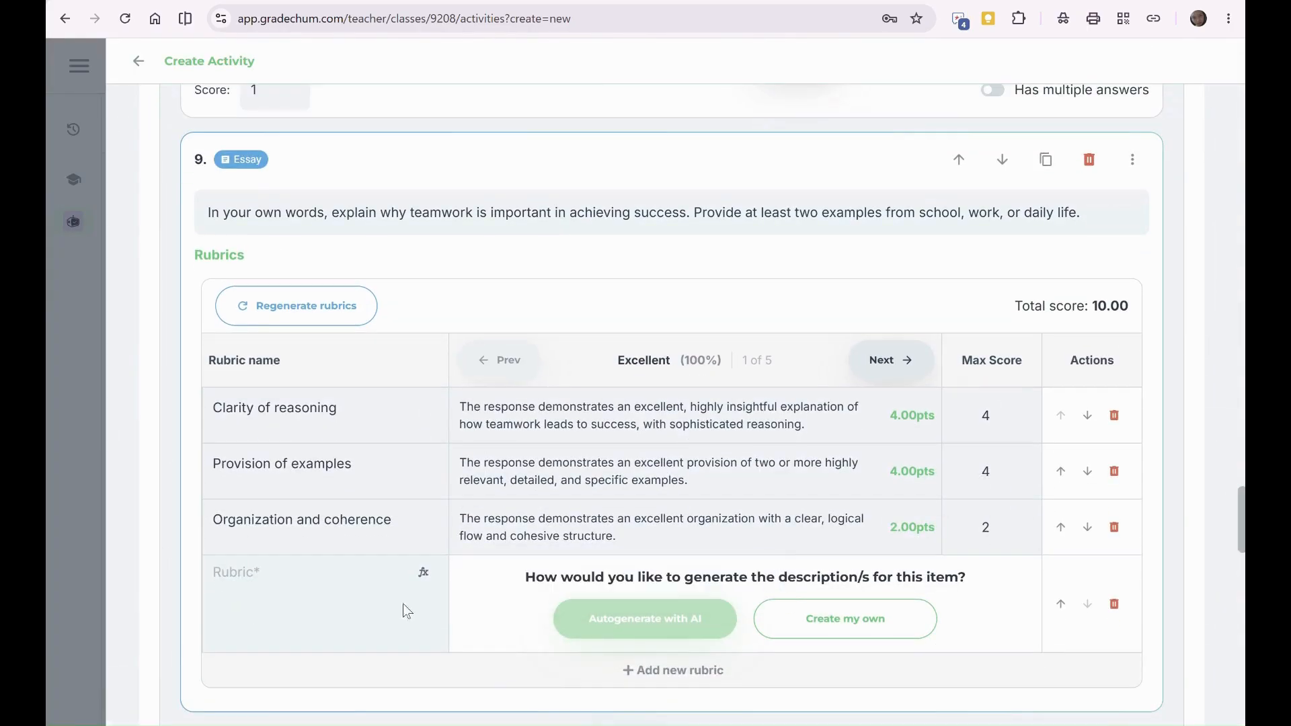
pyautogui.click(335, 585)
pyautogui.write('Grammar')
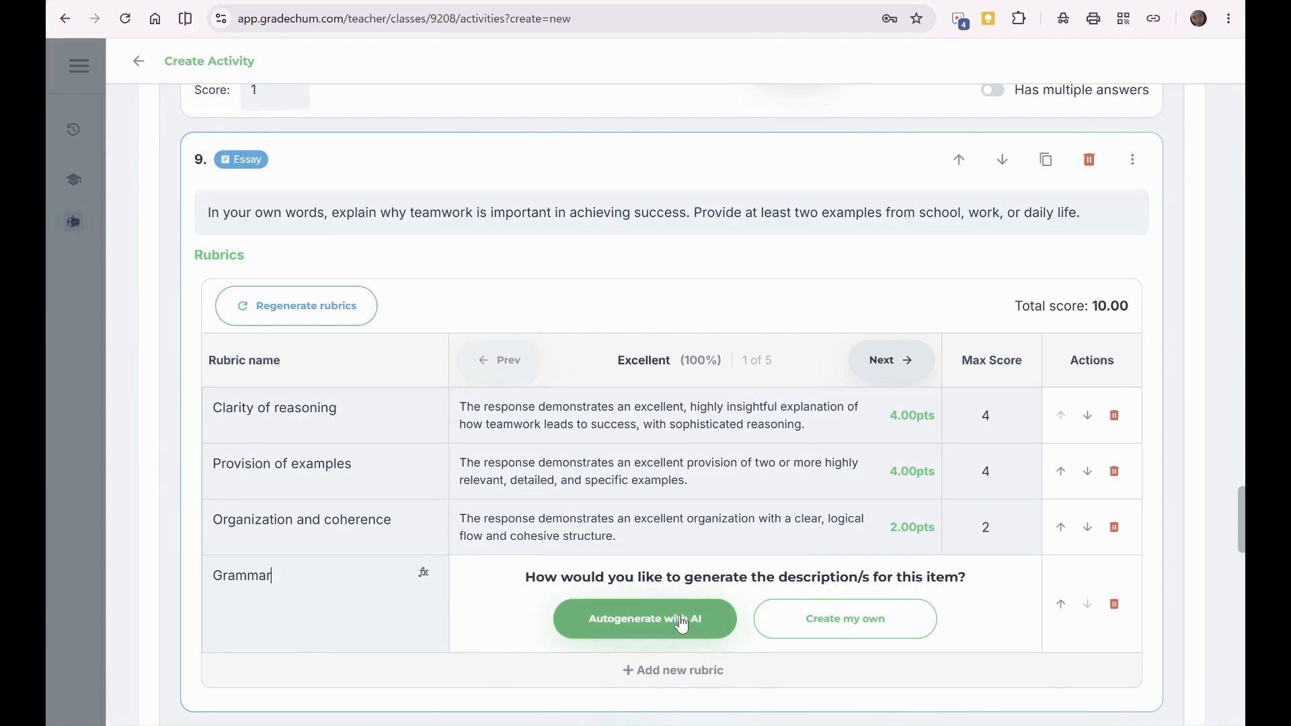
pyautogui.click(643, 620)
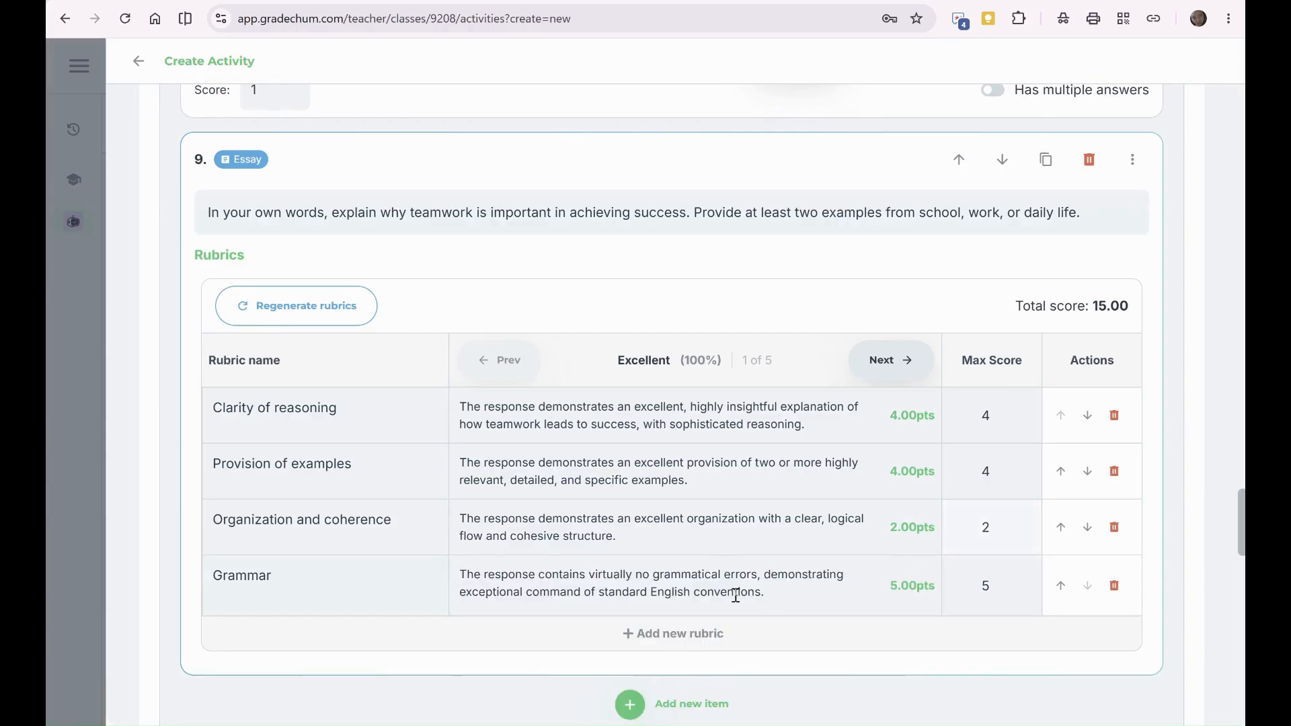
# Step: Check that the Grammar rubric's description and maximum score are editable, and delete the rubric from item 9
pyautogui.click(748, 589)
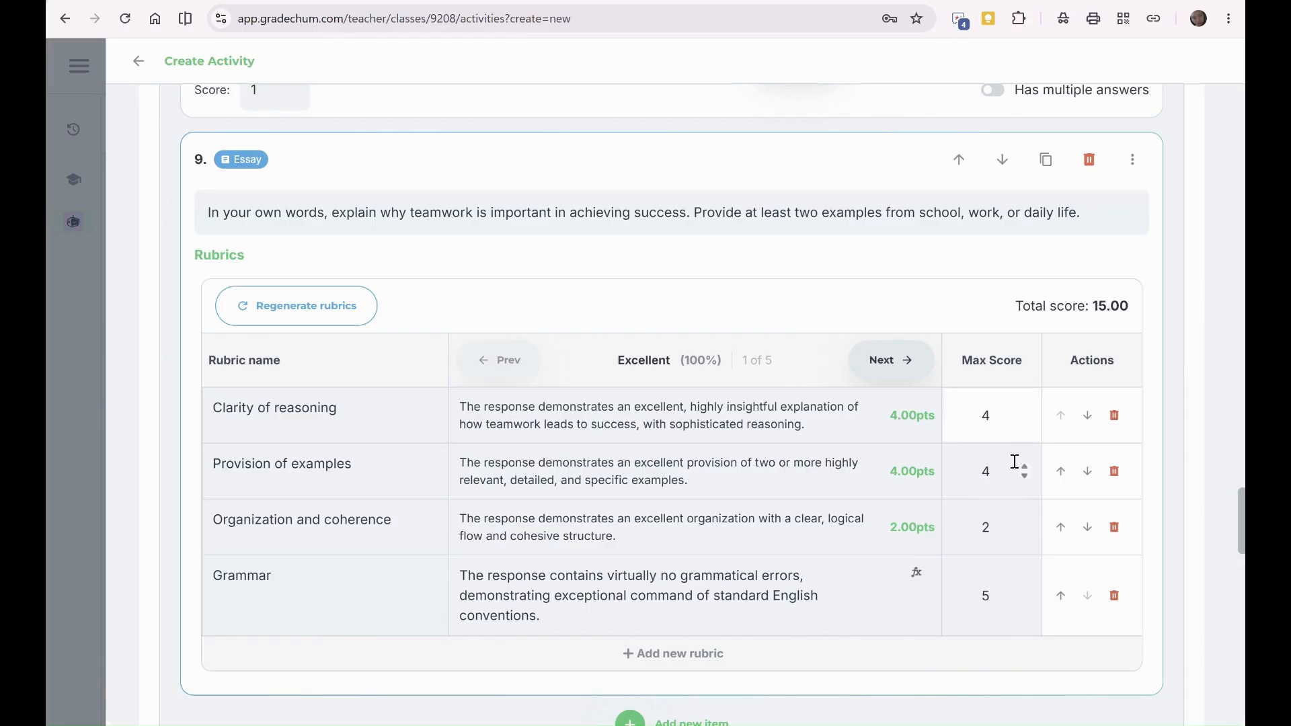
pyautogui.click(1000, 592)
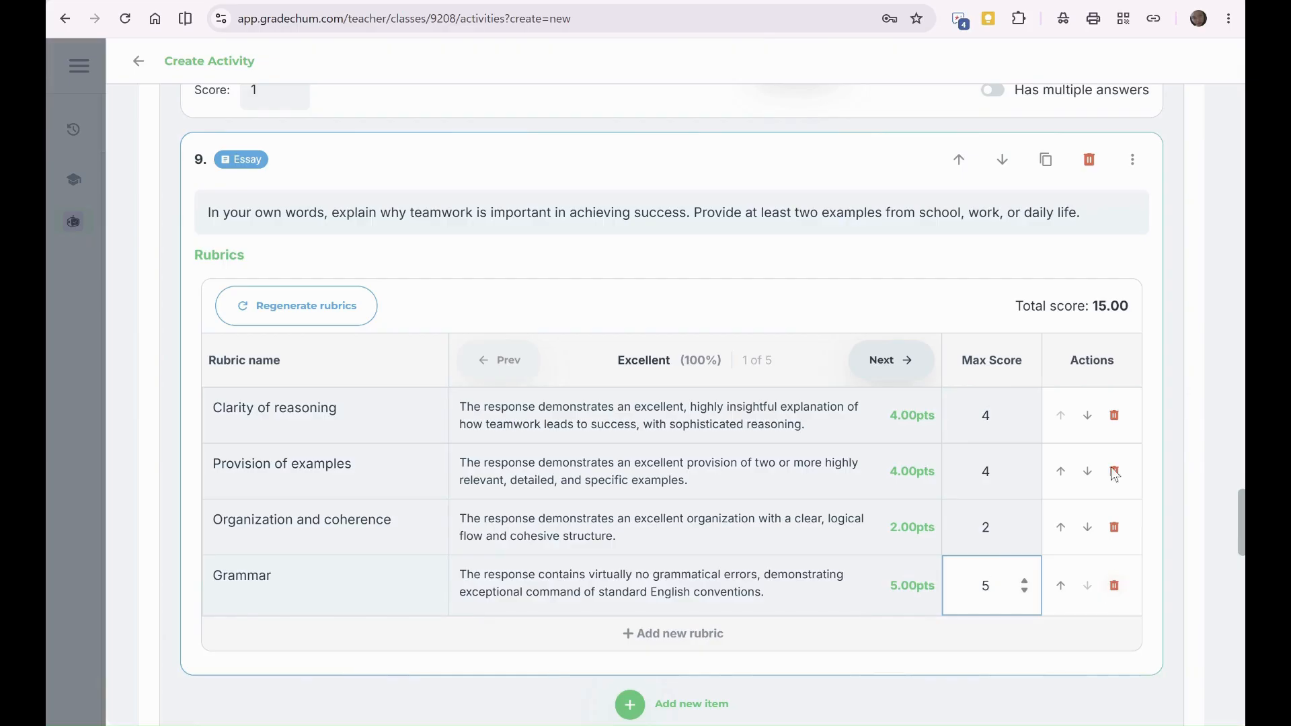
pyautogui.click(1113, 595)
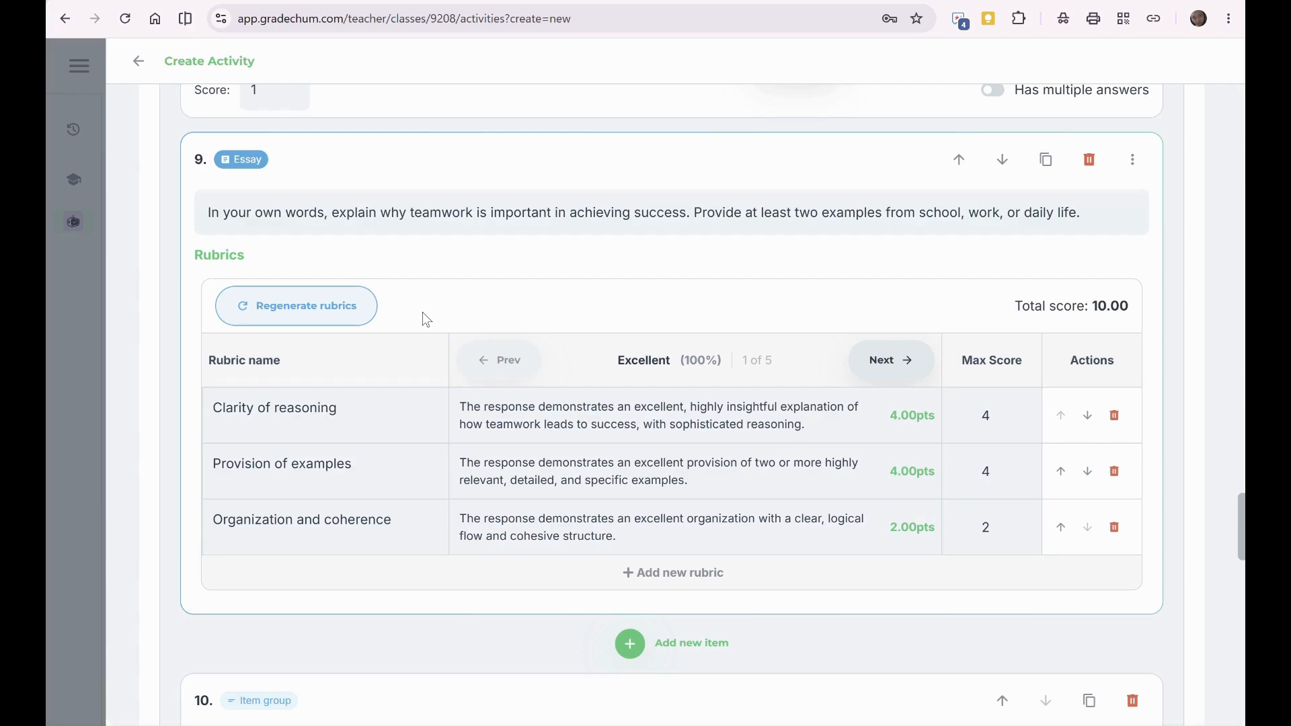
# Step: Start regenerating item 9's rubrics, compare the checking types and choose Subjective
pyautogui.click(276, 305)
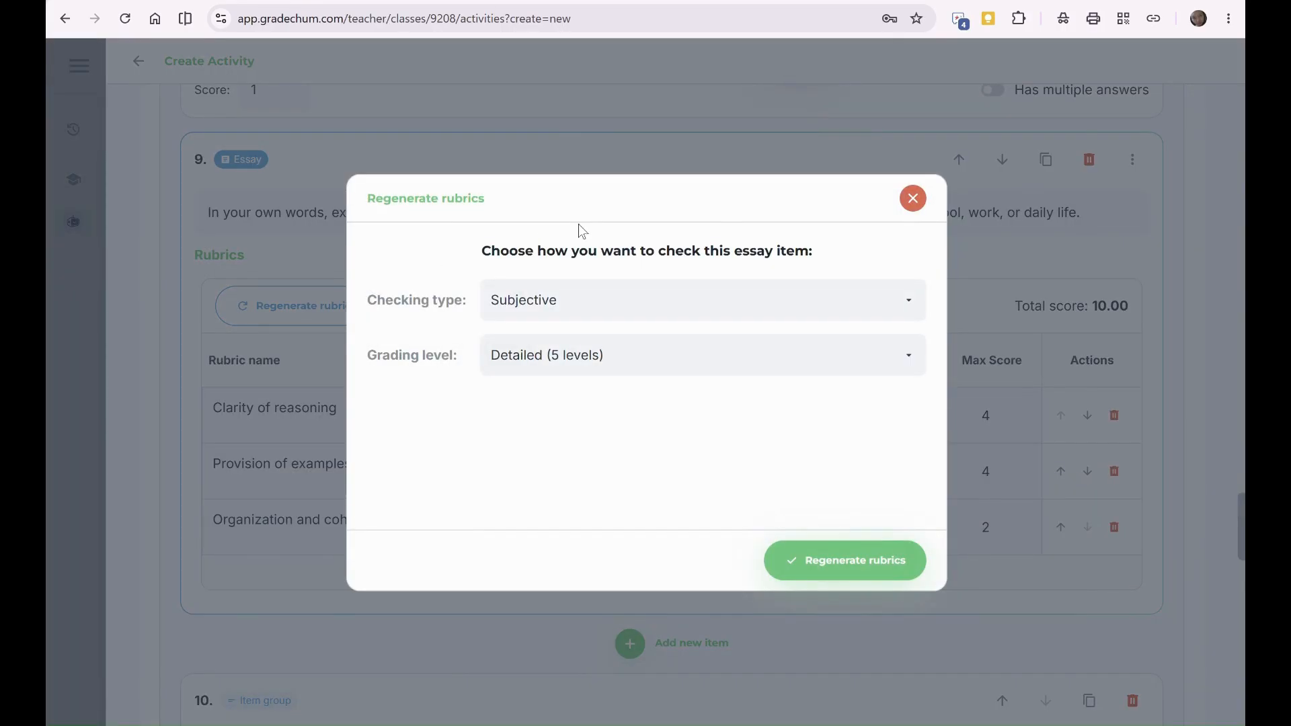
pyautogui.click(607, 300)
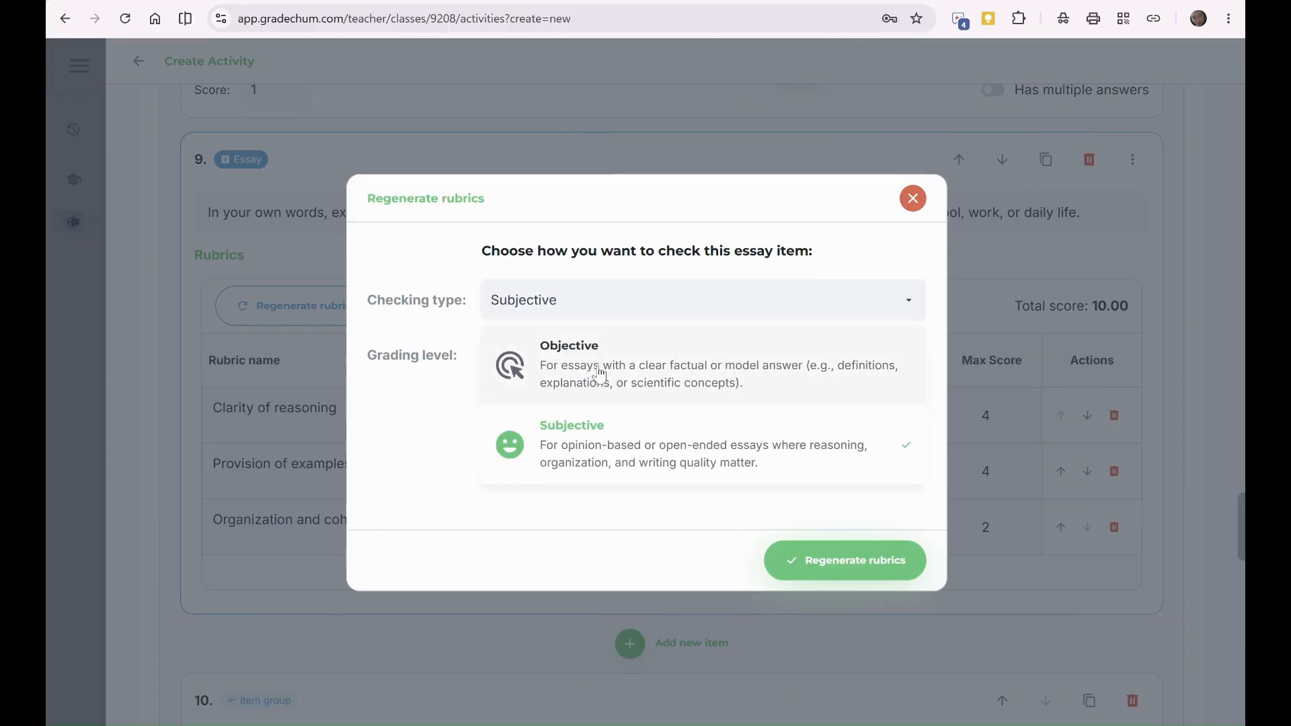
pyautogui.click(479, 504)
pyautogui.click(577, 308)
pyautogui.click(581, 447)
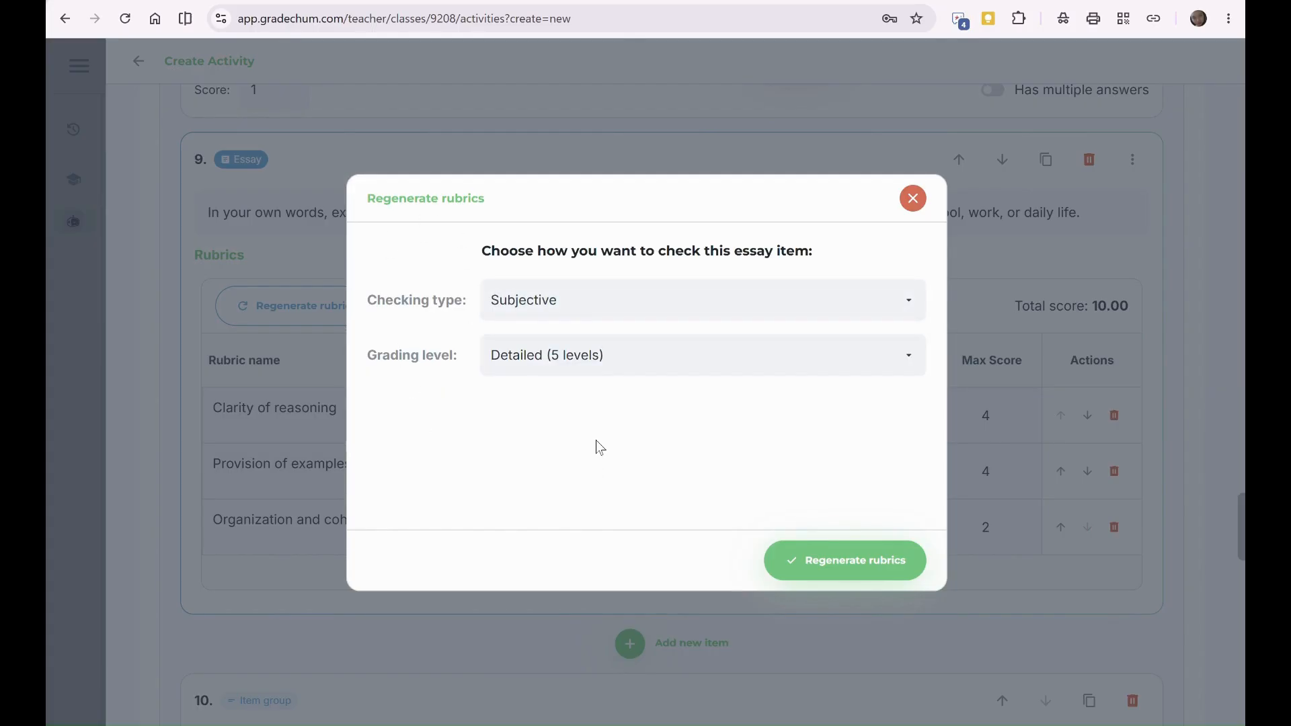
# Step: Create a custom grading level described as "I give partial credit to students that put effort and only blank papers get zero."
pyautogui.click(651, 360)
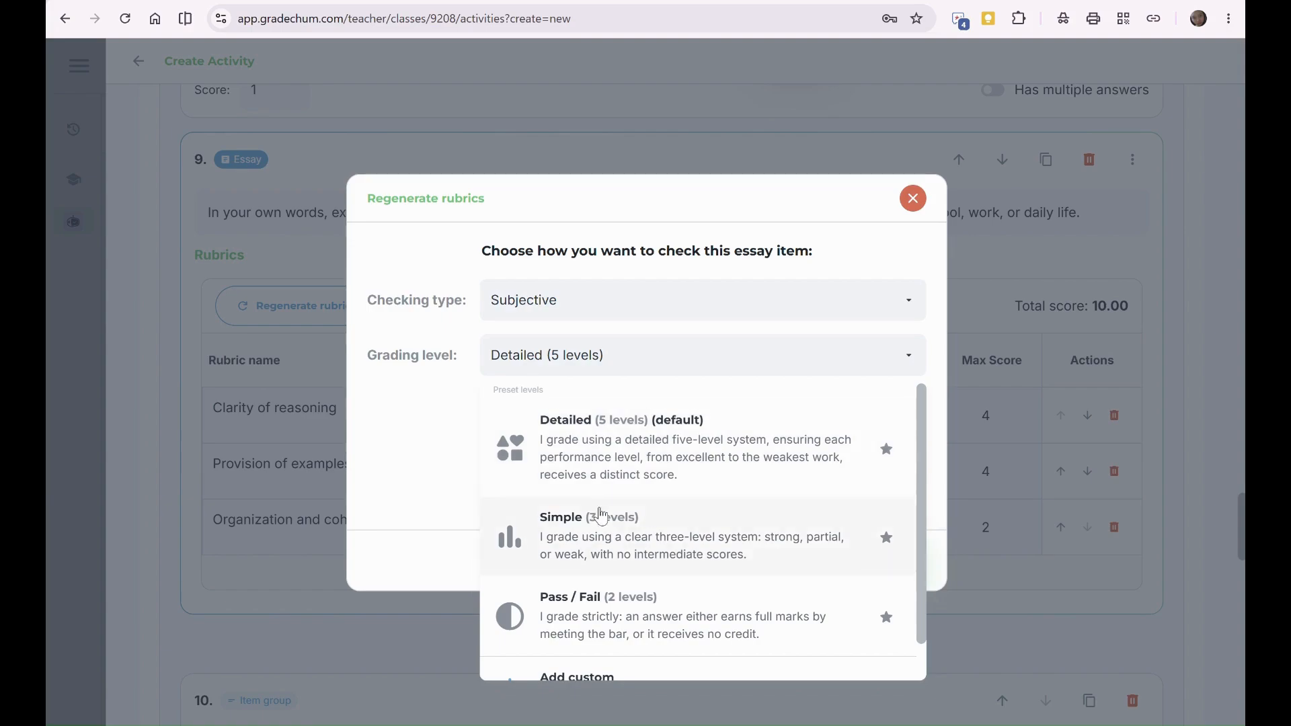
pyautogui.scroll(-1, 598, 511)
pyautogui.scroll(1, 601, 514)
pyautogui.scroll(-1, 600, 514)
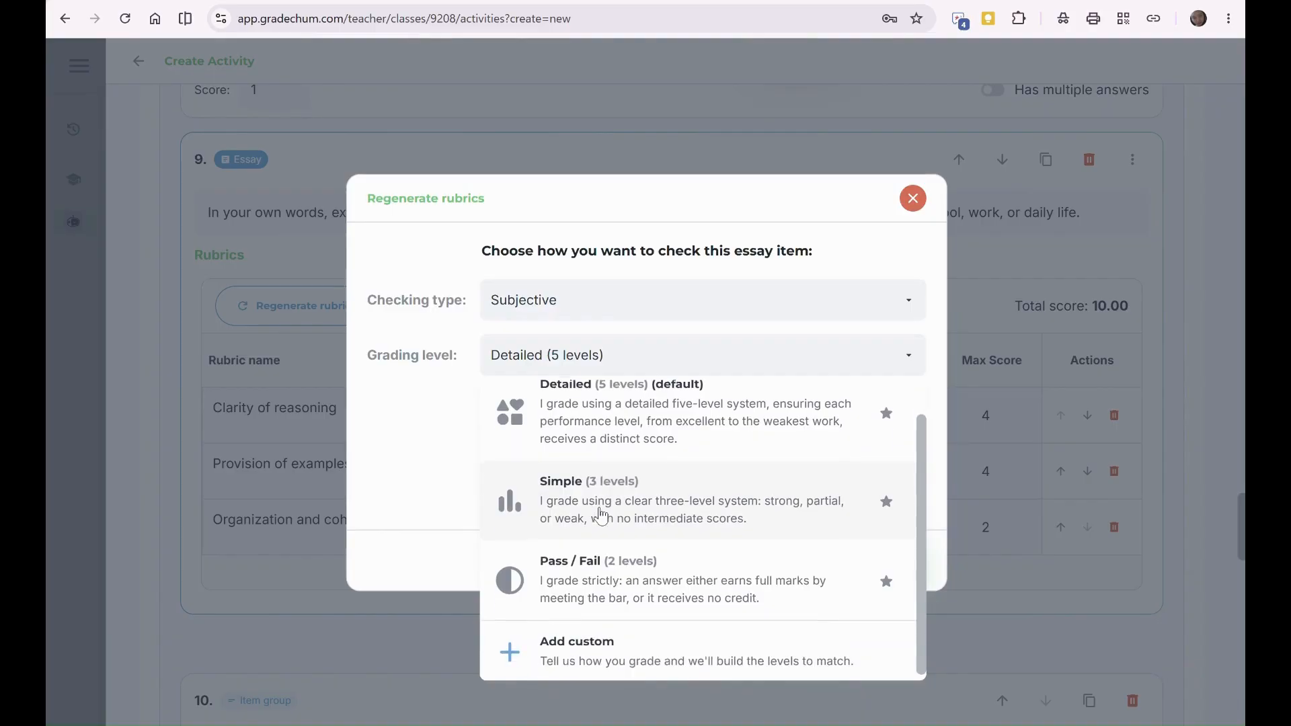
pyautogui.scroll(1, 600, 515)
pyautogui.scroll(-1, 600, 514)
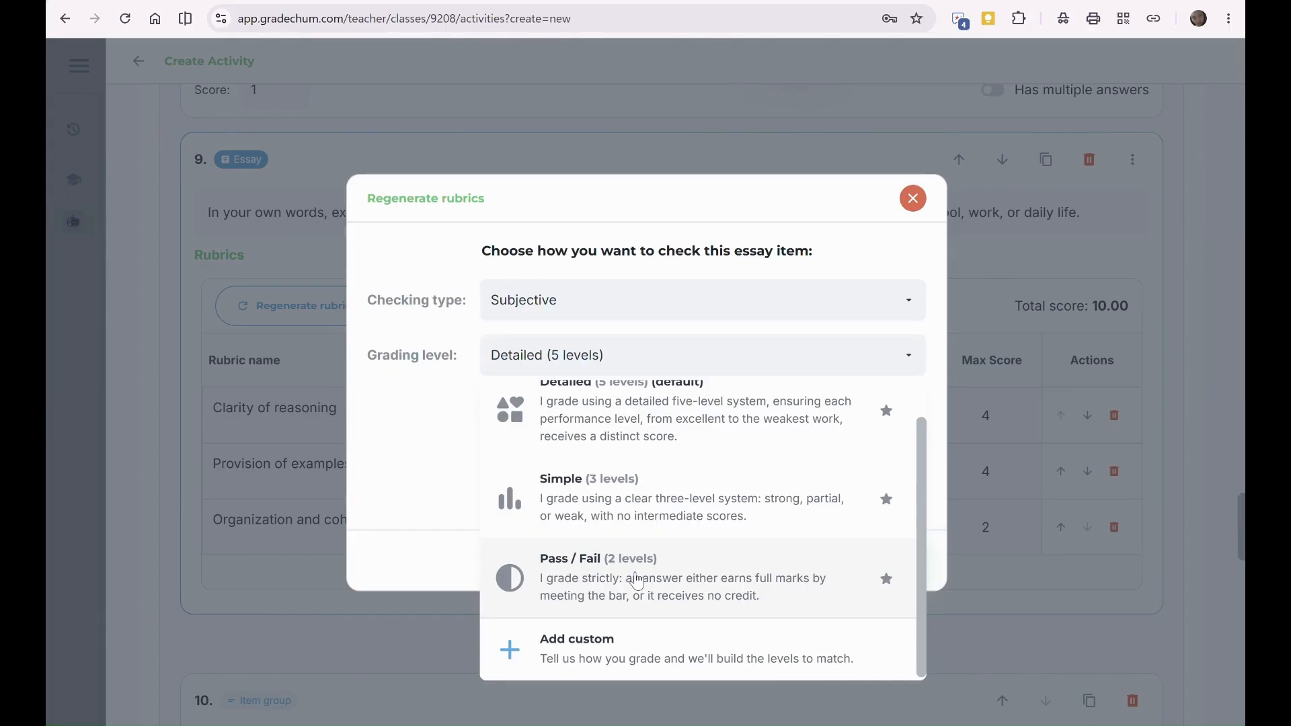
pyautogui.click(616, 639)
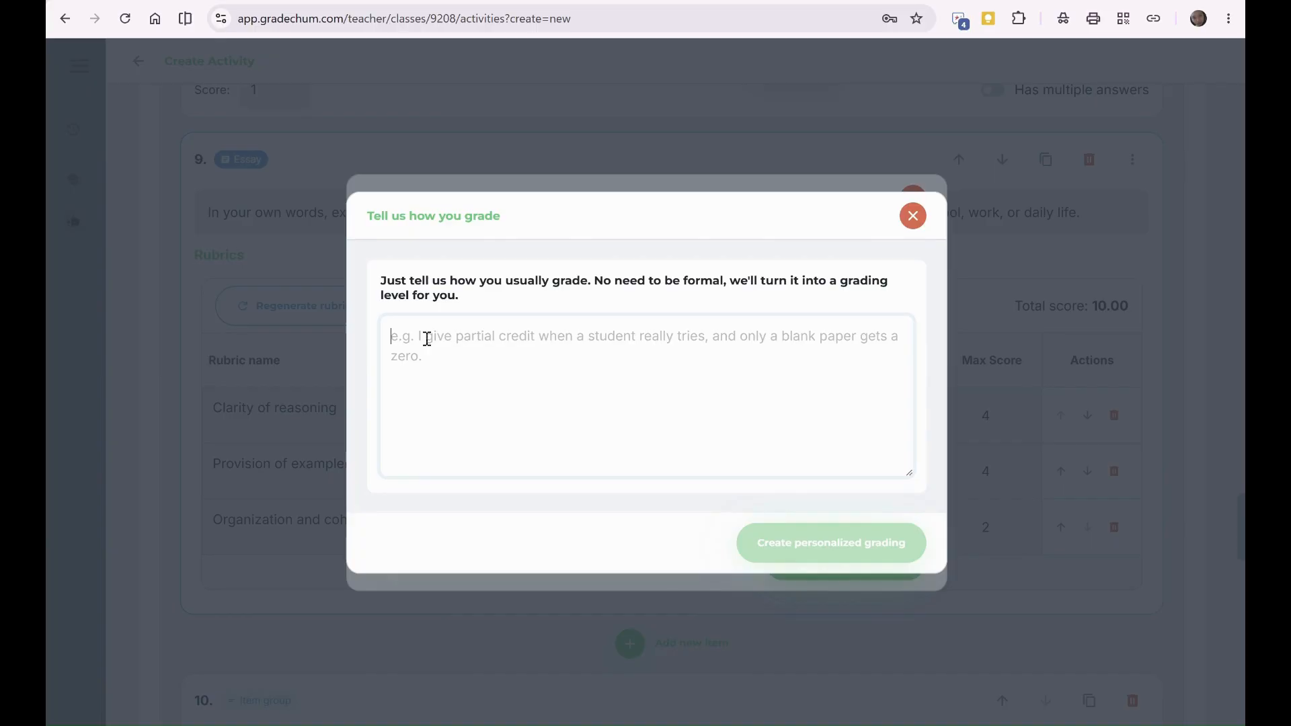
pyautogui.write('I give partial credit to students that put effort and only blank papers get zero.')
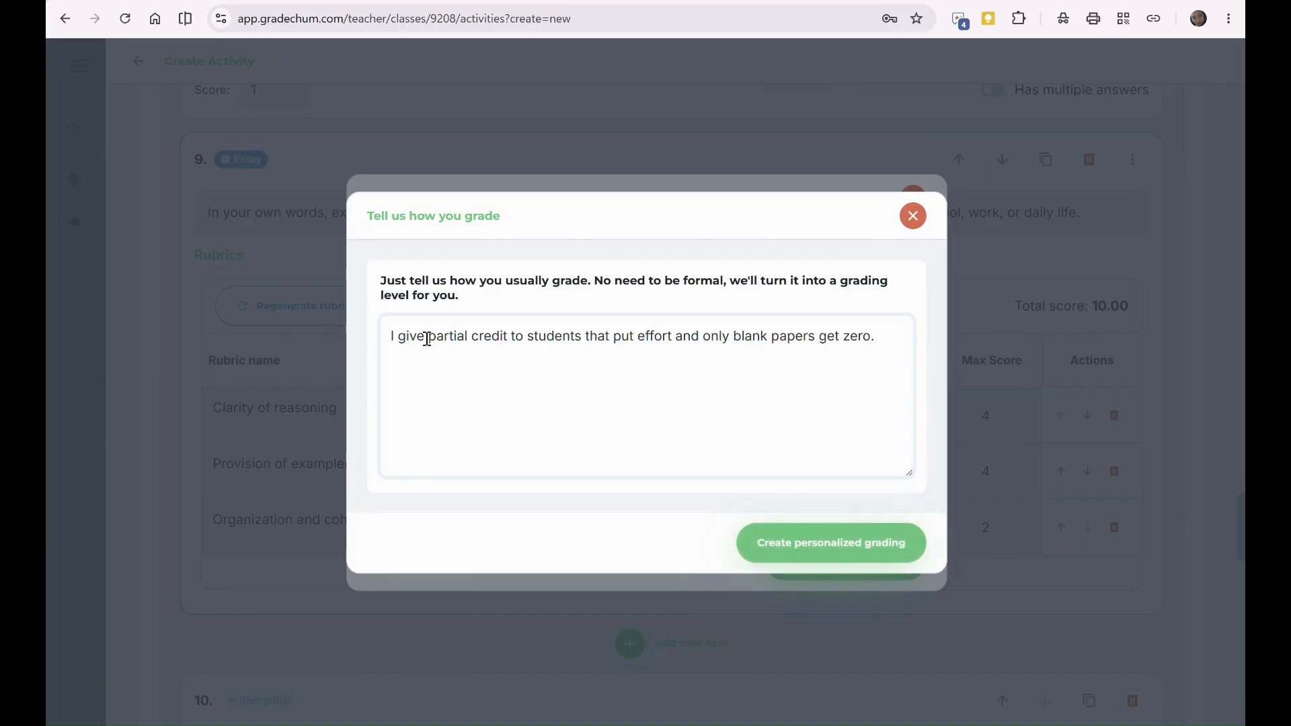
pyautogui.click(860, 548)
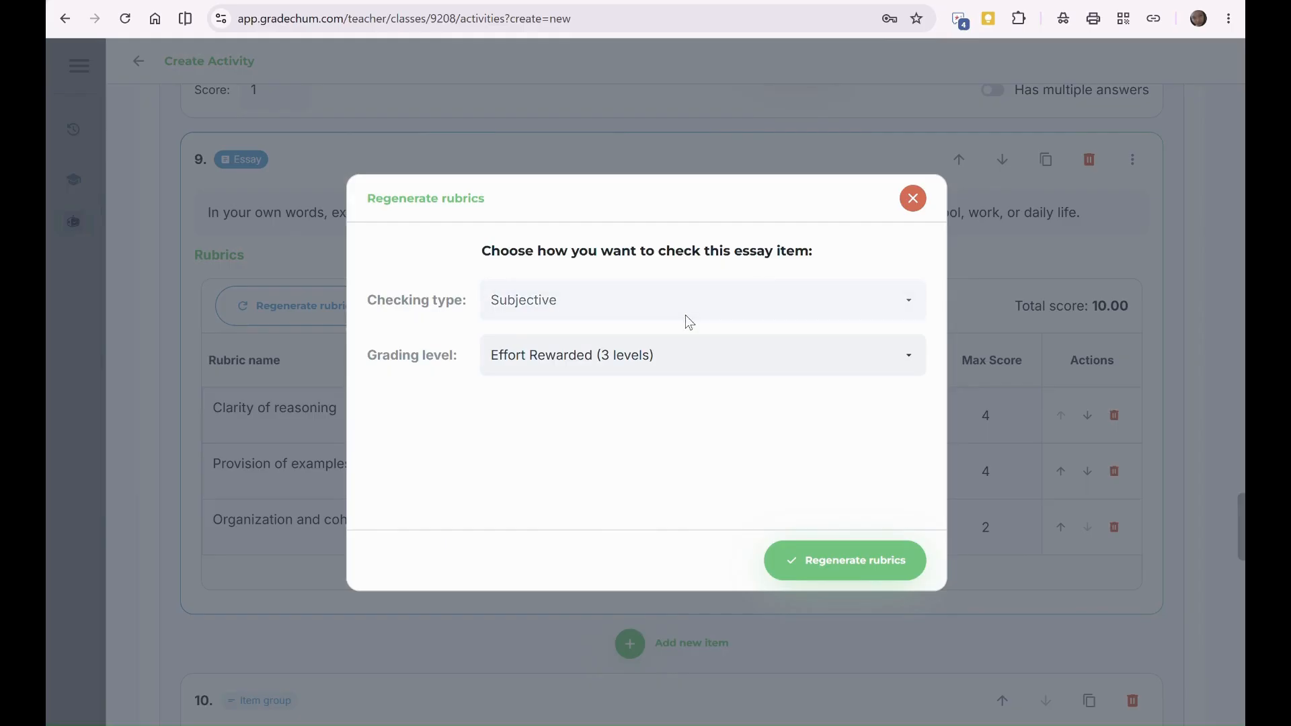
# Step: Check the grading level choices and regenerate item 9's rubrics with Effort Rewarded (3 levels)
pyautogui.click(689, 368)
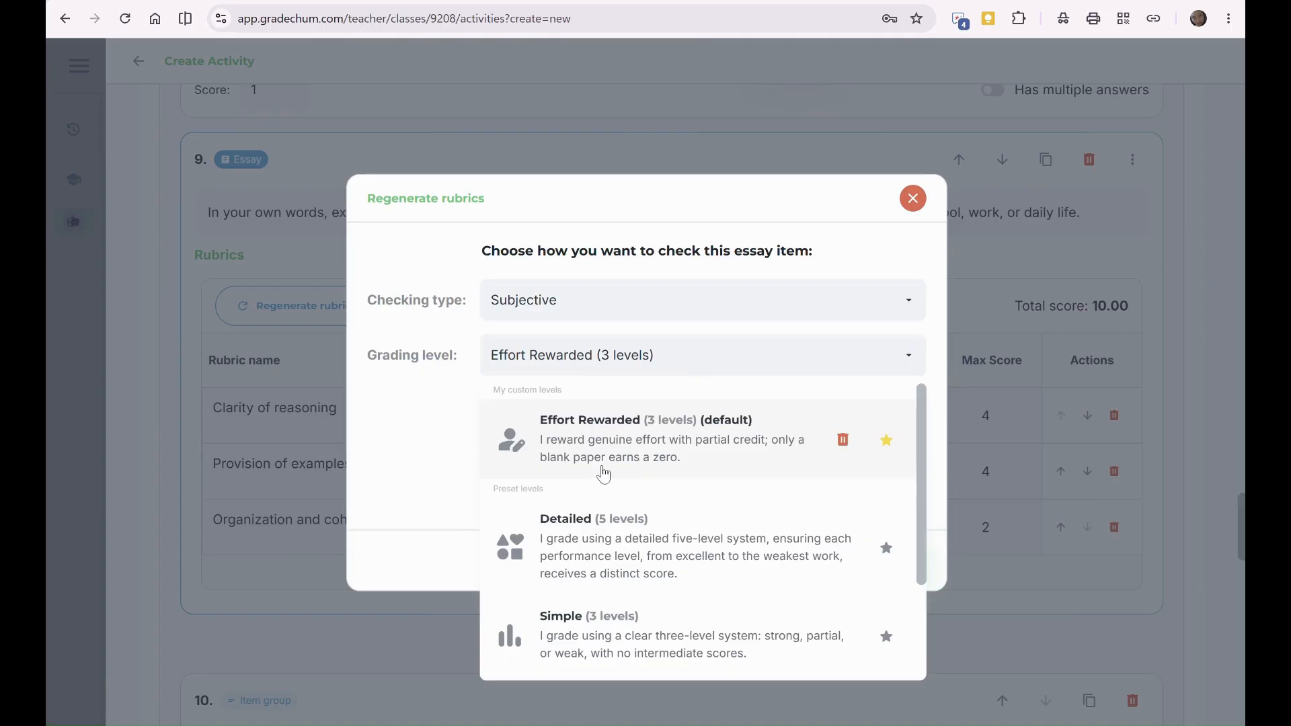
pyautogui.click(450, 431)
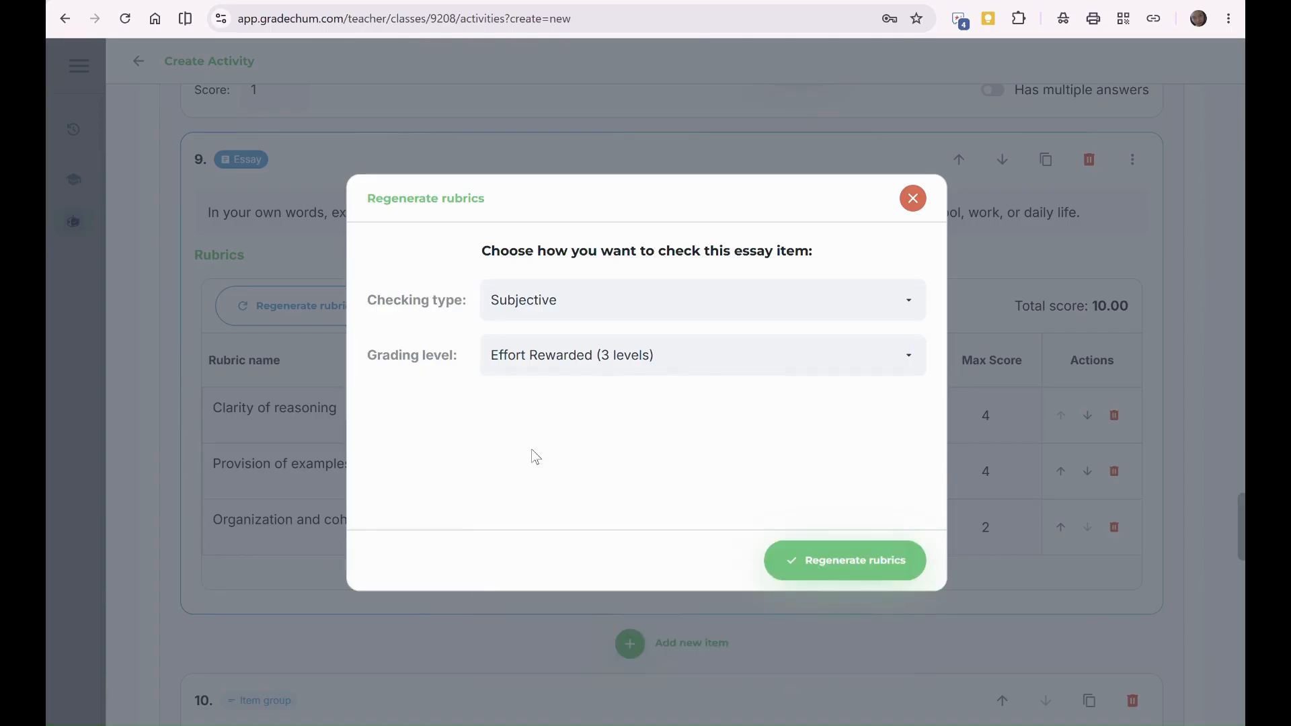
pyautogui.click(897, 559)
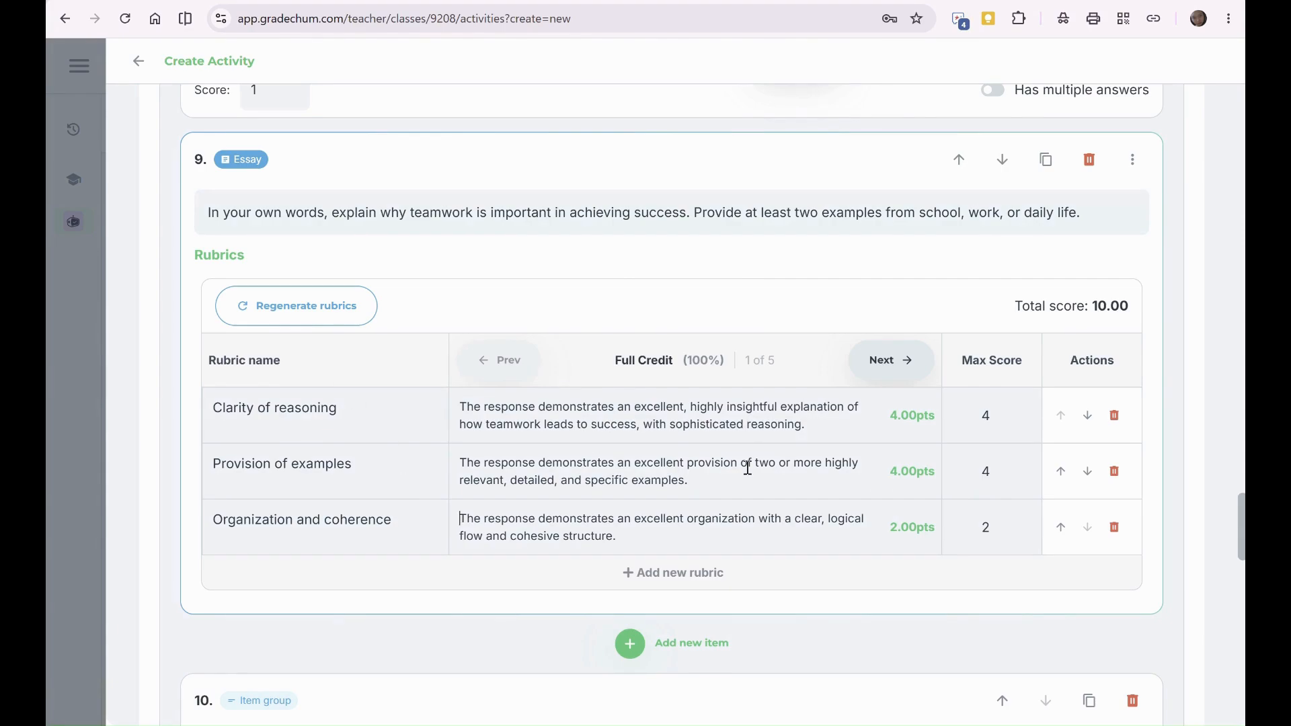
# Step: Review item group 10's ball-throwing problem and the rubrics of problem-solving sub-item 10.1
pyautogui.scroll(-8, 746, 468)
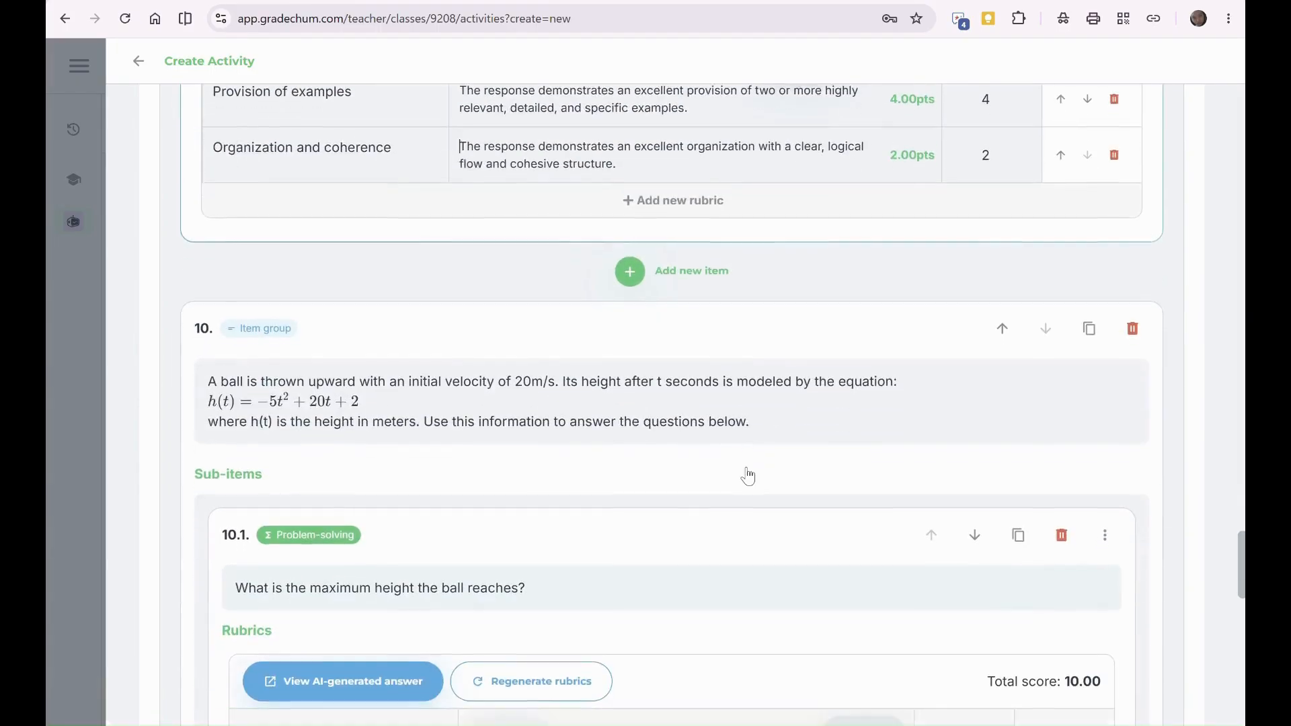
pyautogui.scroll(-1, 747, 475)
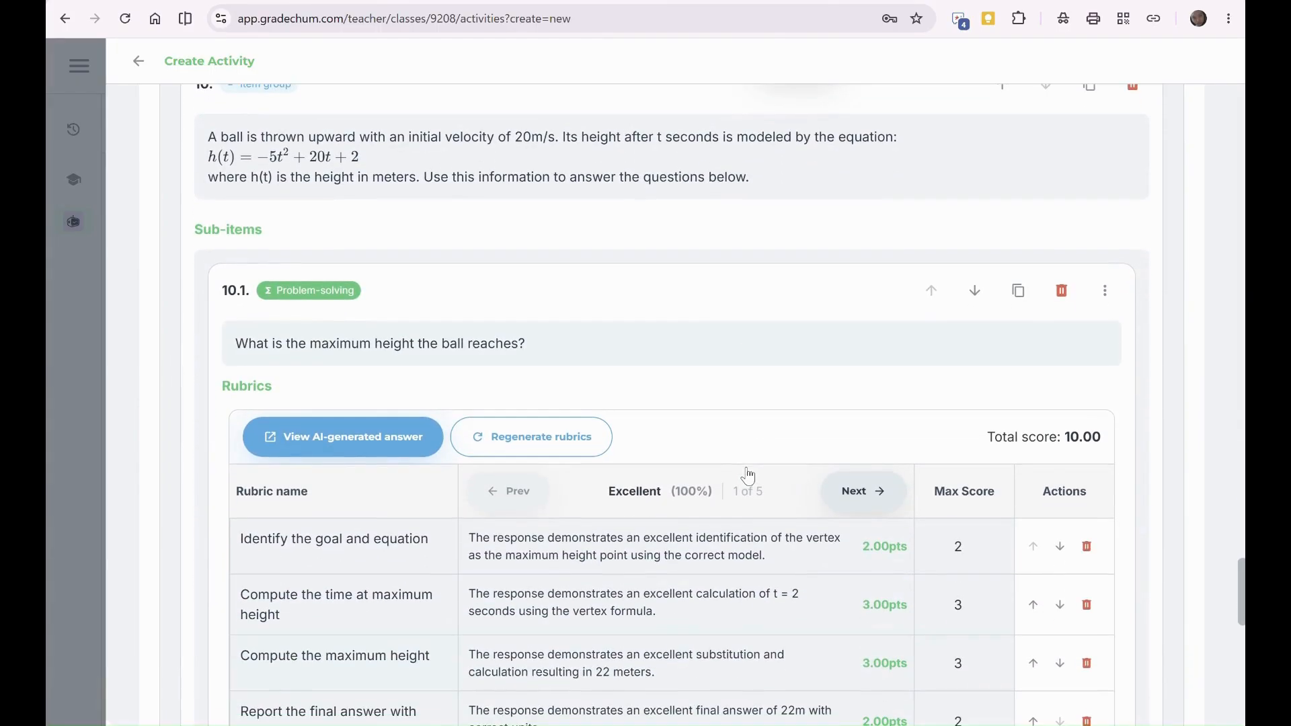
pyautogui.scroll(-2, 747, 475)
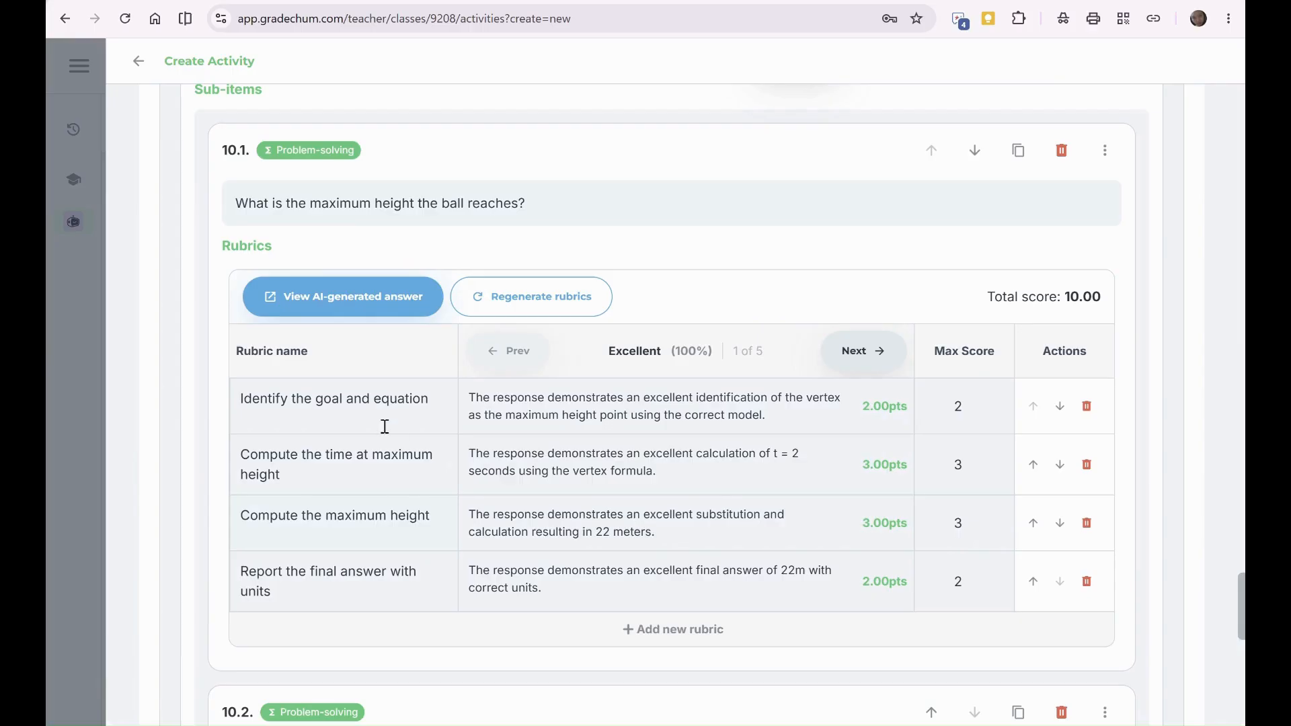
pyautogui.scroll(1, 403, 437)
pyautogui.scroll(-2, 648, 518)
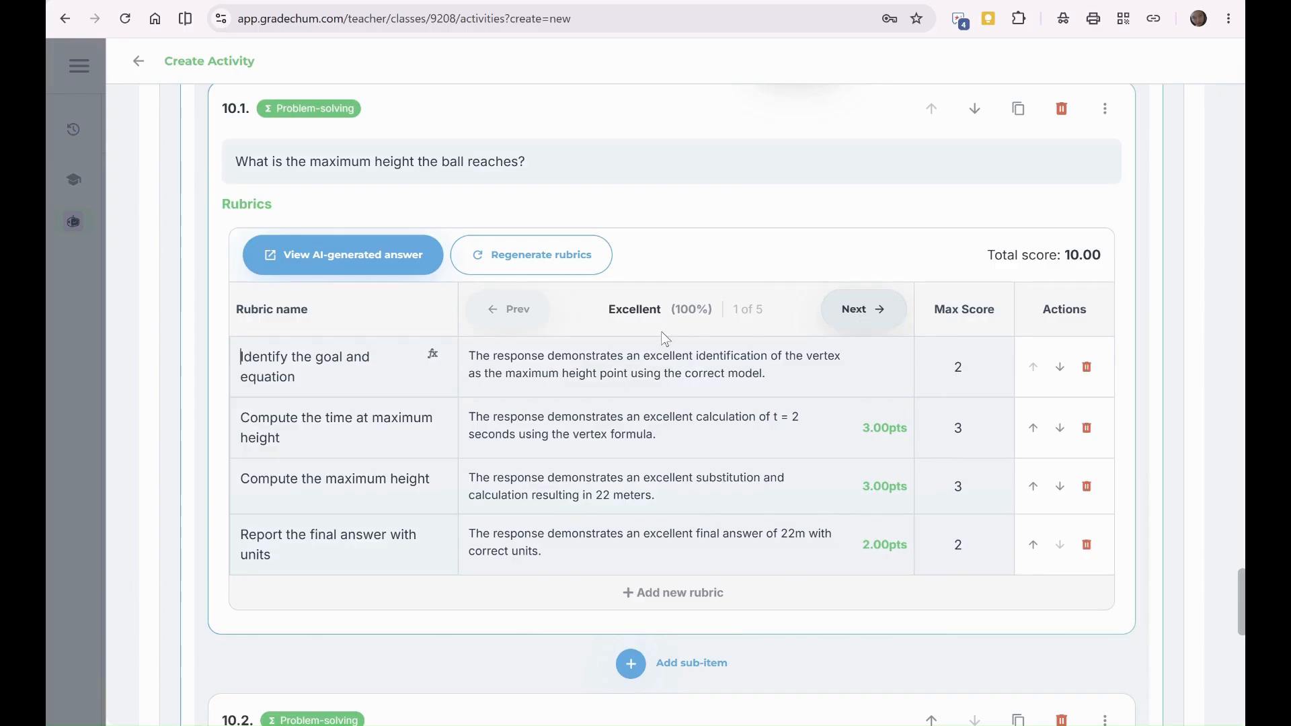
# Step: Go through sub-item 10.1's rubric descriptions across all five performance levels and return to the Excellent level
pyautogui.click(879, 329)
pyautogui.click(879, 328)
pyautogui.click(879, 328)
pyautogui.click(879, 328)
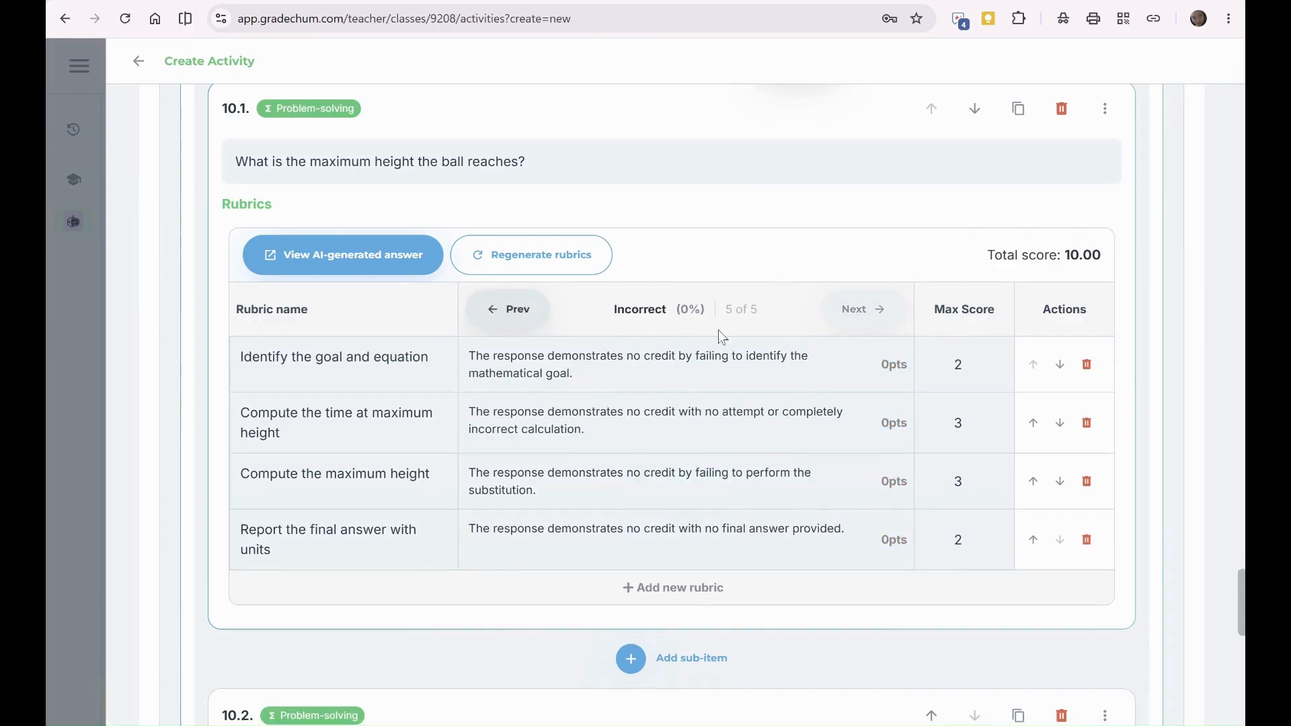
pyautogui.click(531, 312)
pyautogui.click(531, 310)
pyautogui.click(531, 310)
pyautogui.click(531, 308)
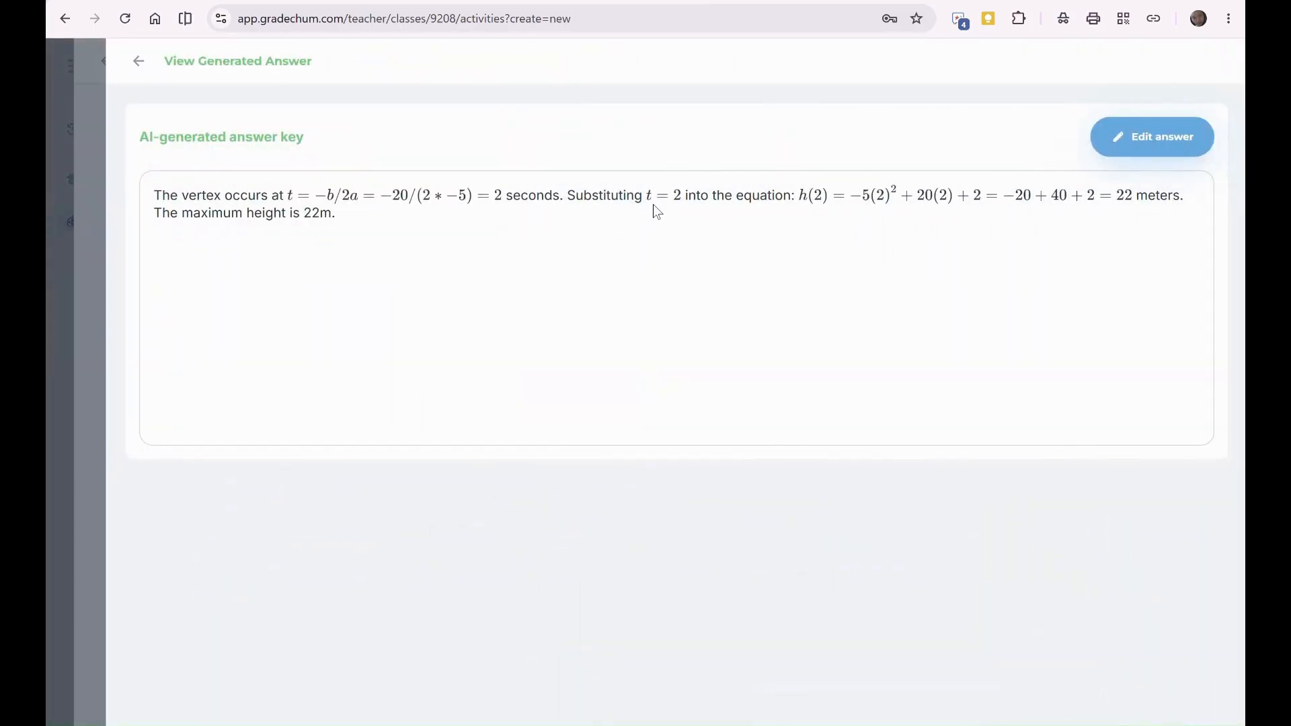
# Step: Open sub-item 10.1's AI-generated answer key for editing, close the editor without changes and return to the activity
pyautogui.click(1172, 138)
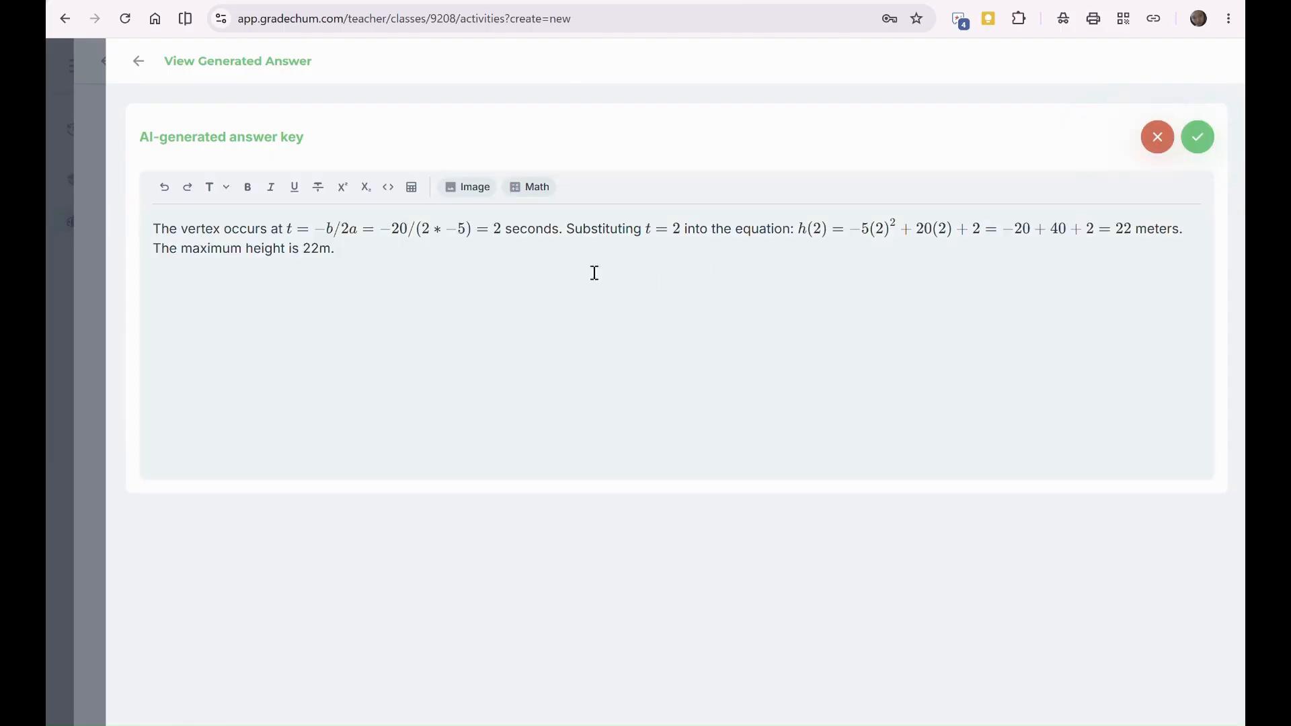
pyautogui.click(396, 250)
pyautogui.click(1200, 152)
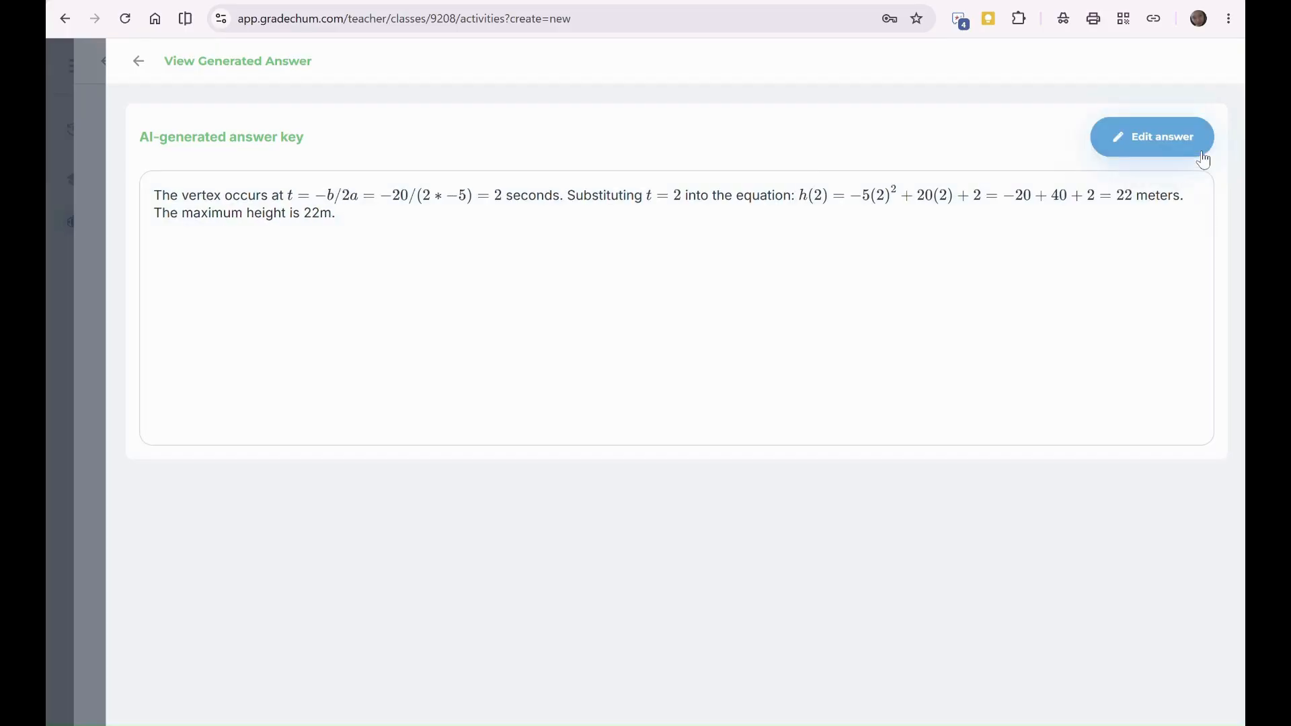
pyautogui.click(138, 61)
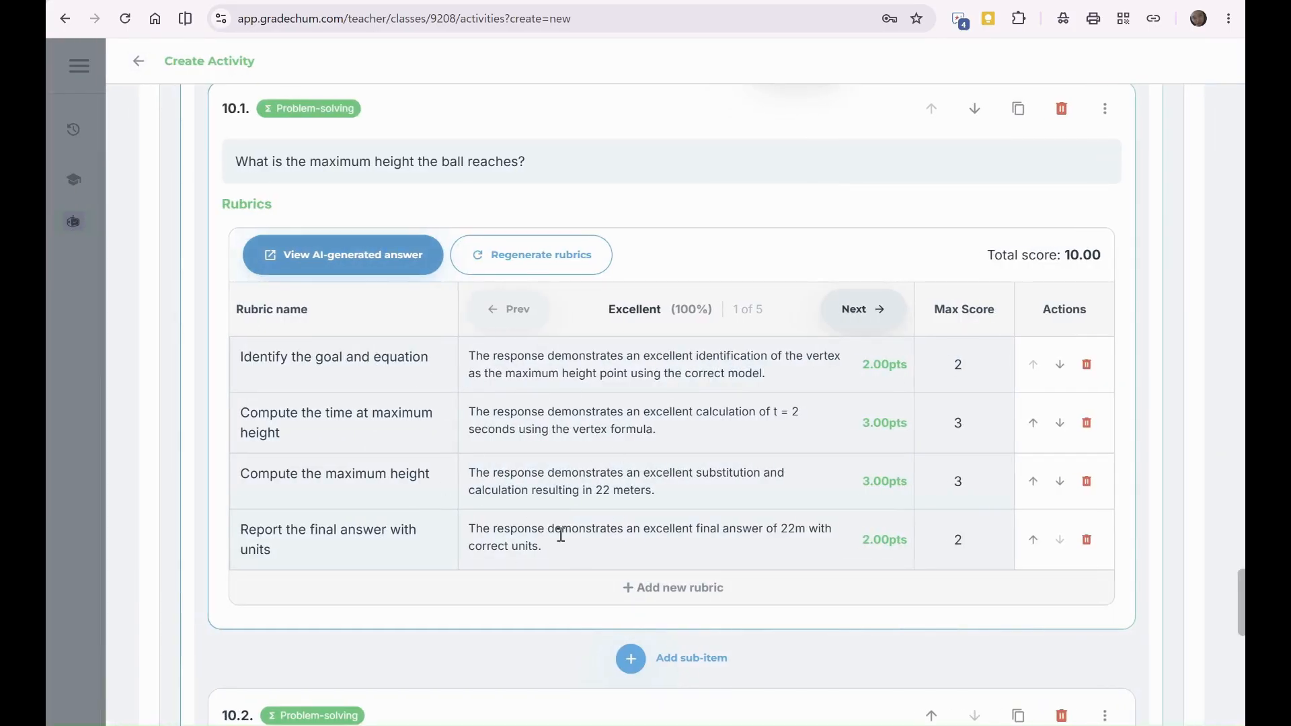
# Step: Review the checking types and grading levels, and regenerate sub-item 10.1's rubrics with Sequential step-by-step checking and Effort Rewarded (3 levels)
pyautogui.click(544, 260)
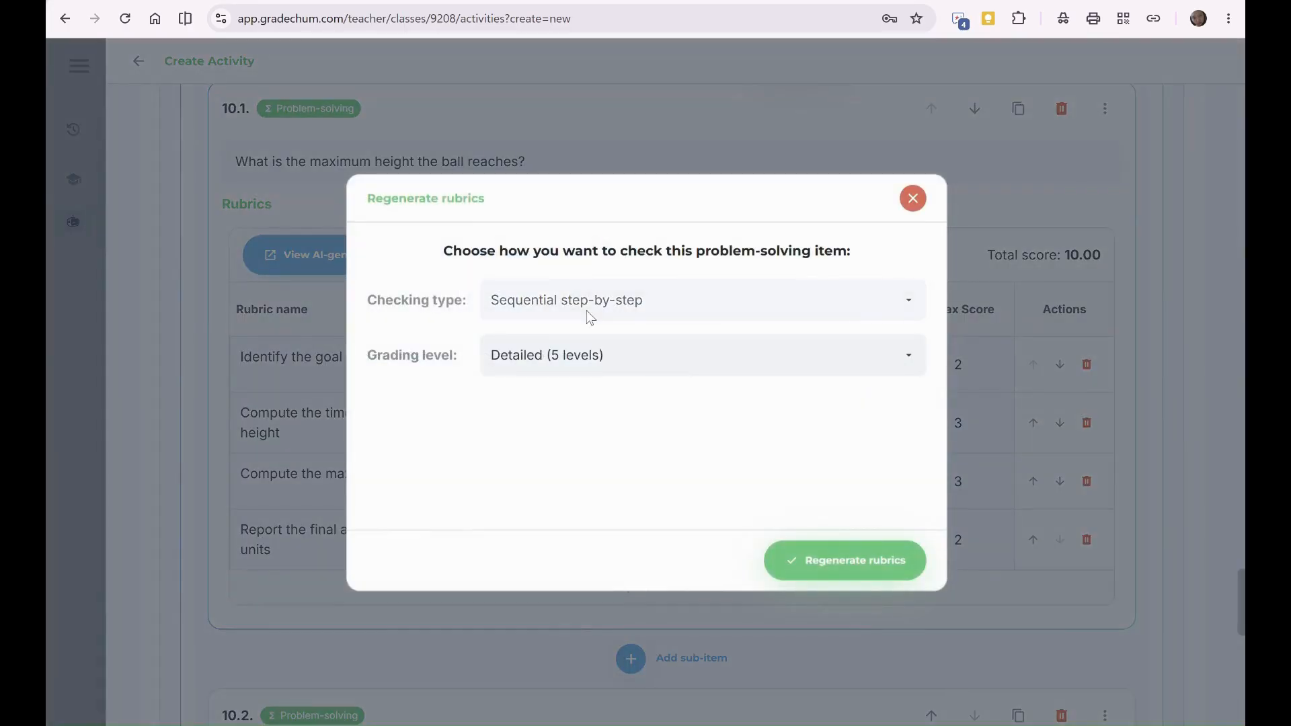
pyautogui.click(628, 306)
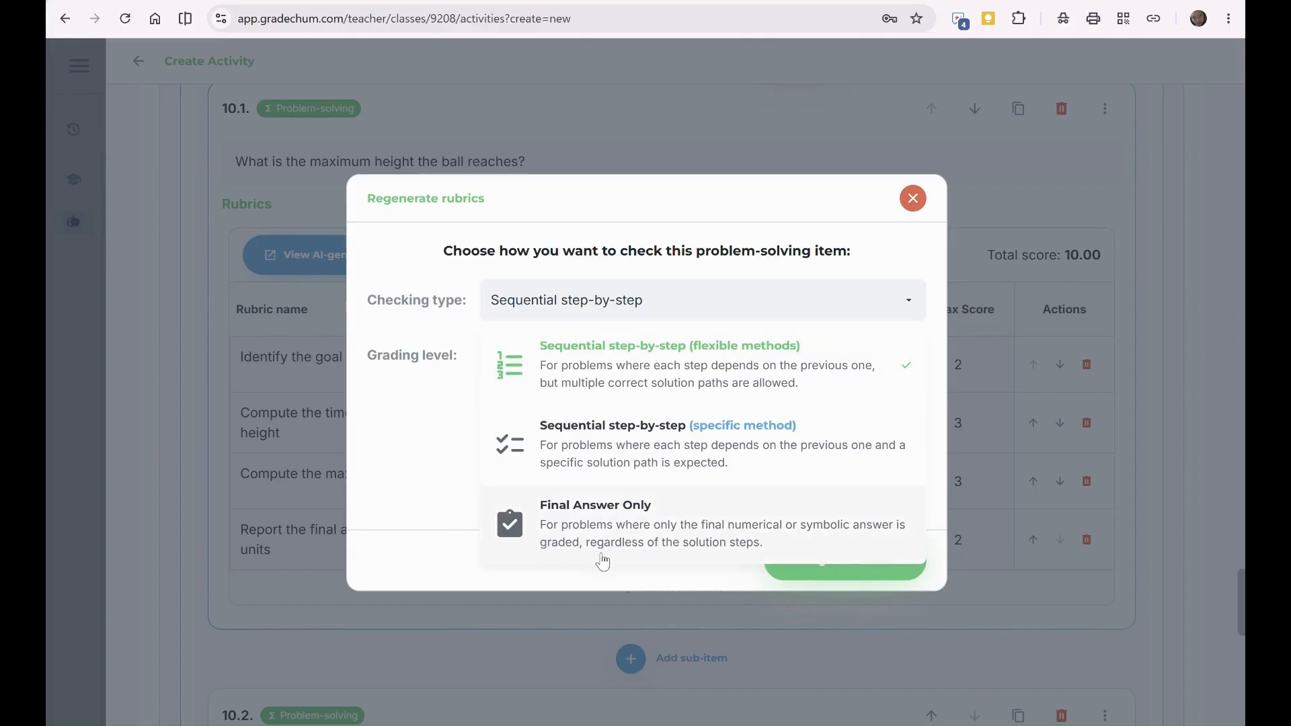
pyautogui.click(434, 464)
pyautogui.click(700, 361)
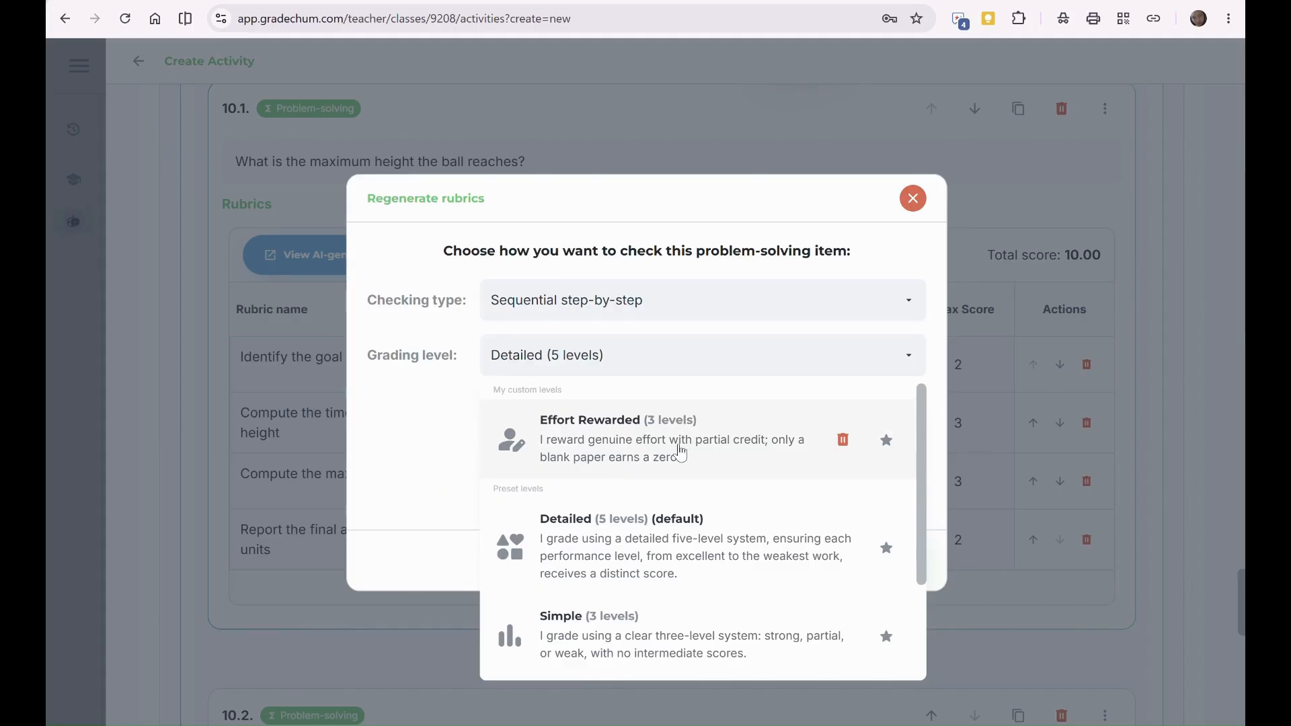
pyautogui.scroll(-1, 680, 452)
pyautogui.scroll(-2, 681, 452)
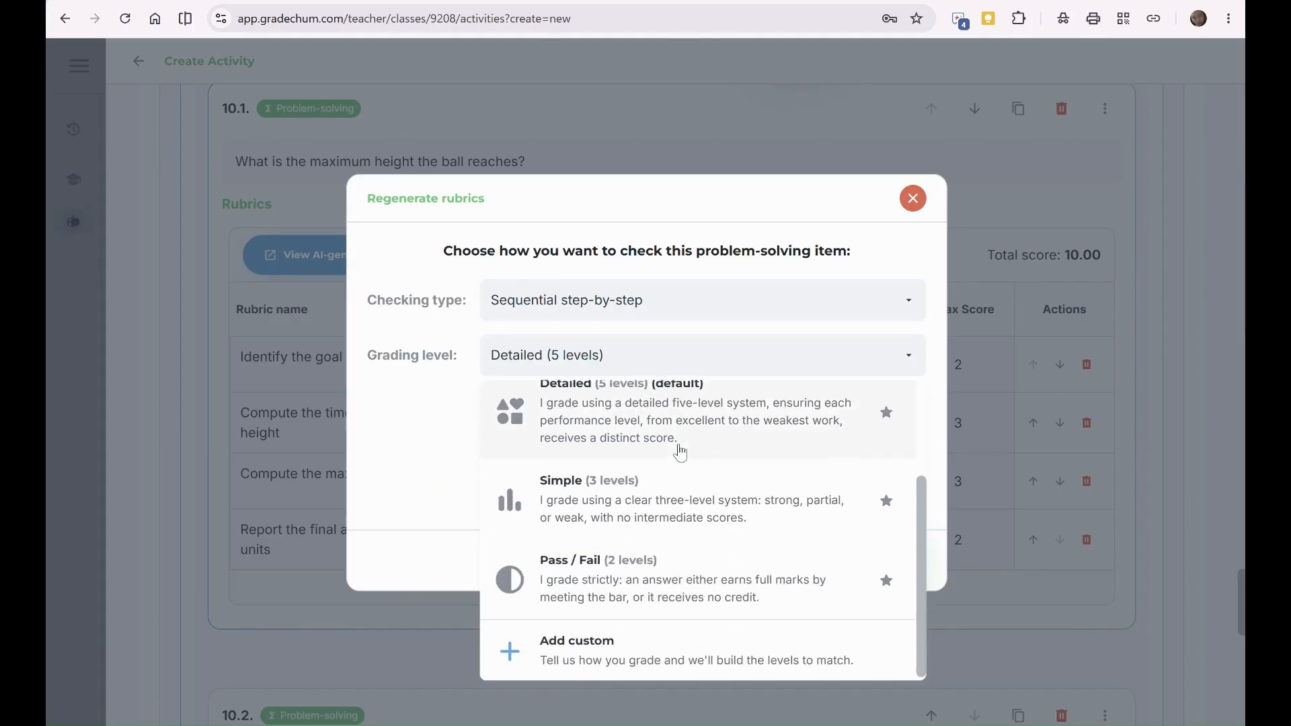
pyautogui.scroll(2, 680, 452)
pyautogui.scroll(-2, 680, 452)
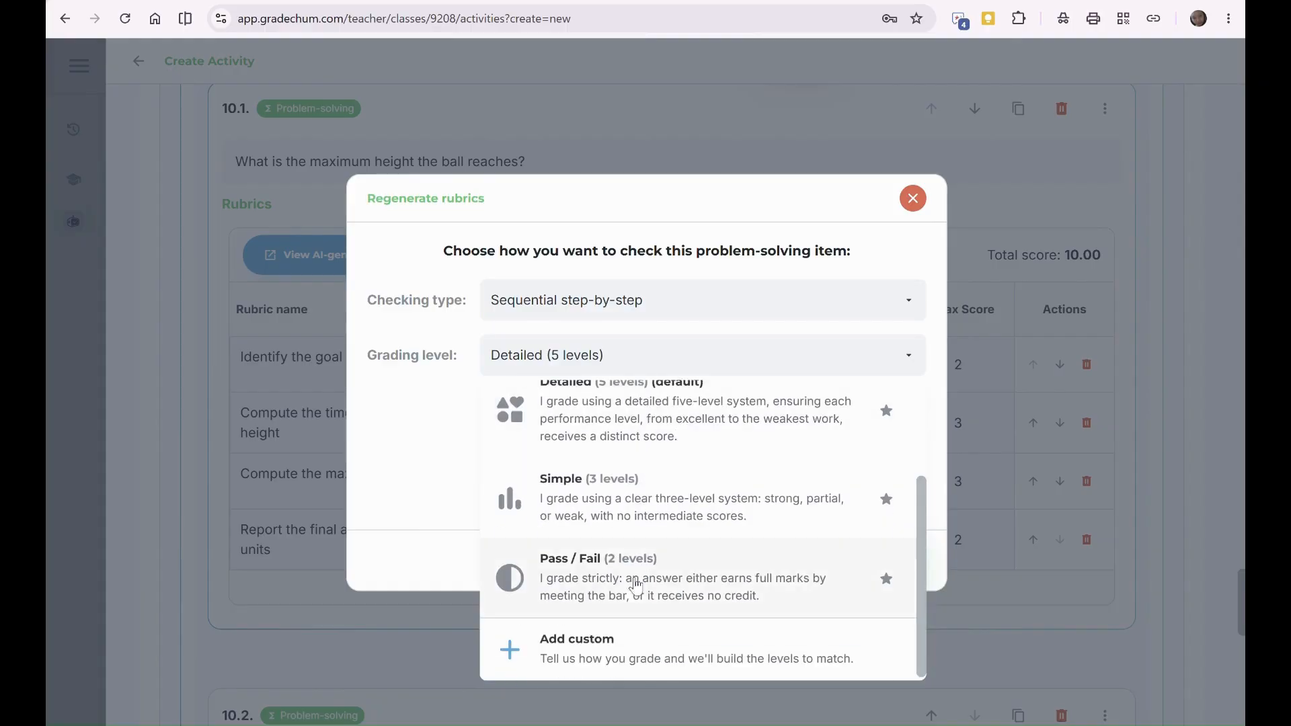
pyautogui.scroll(2, 646, 480)
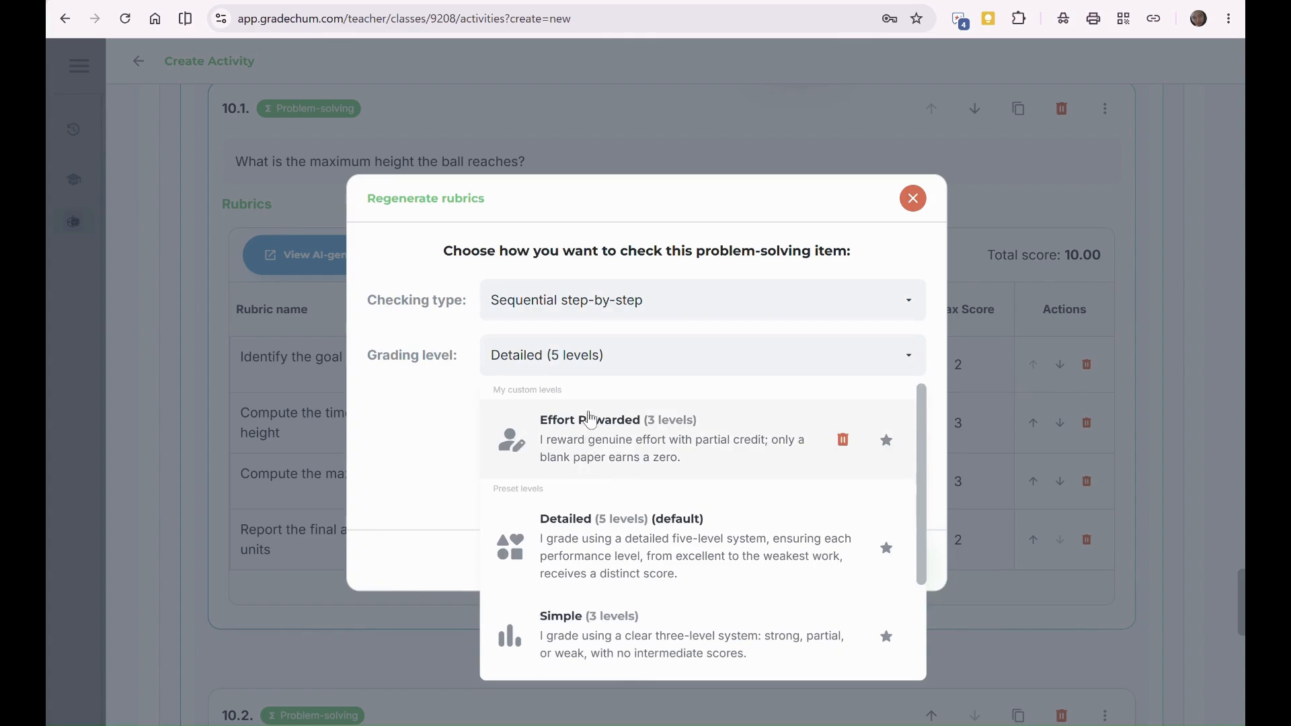
pyautogui.click(625, 444)
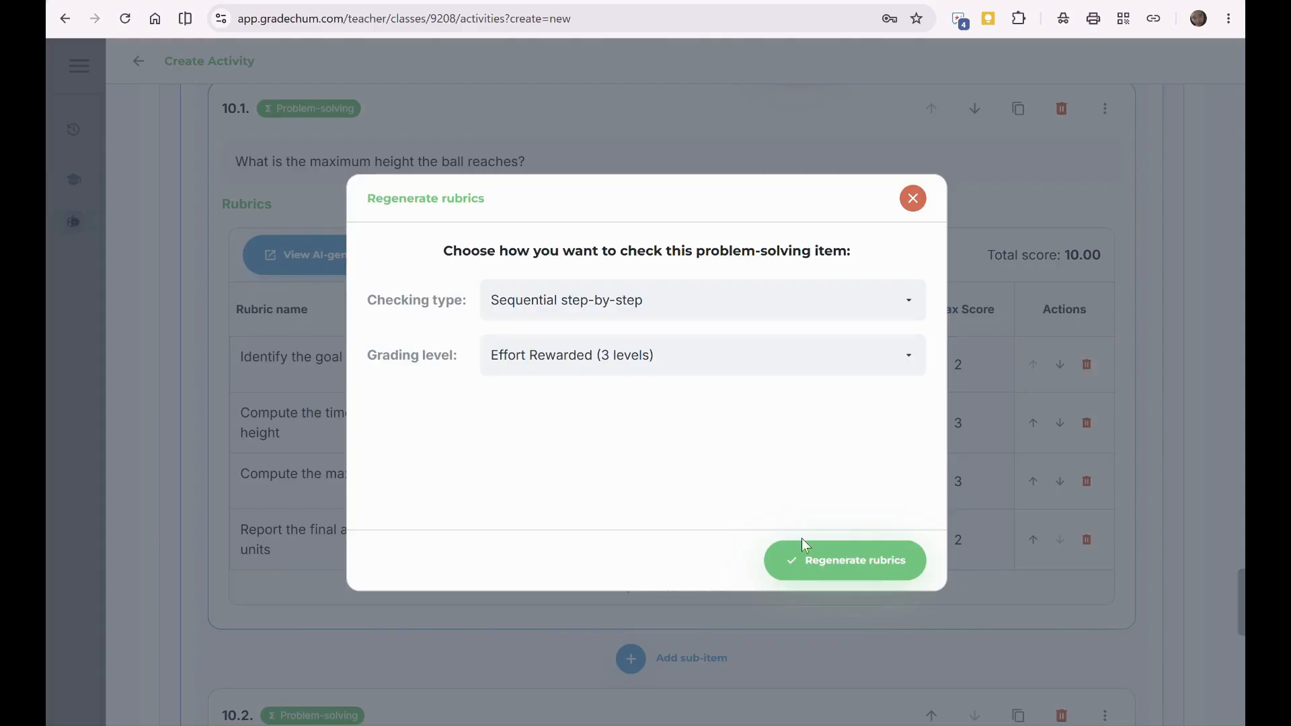
pyautogui.click(841, 575)
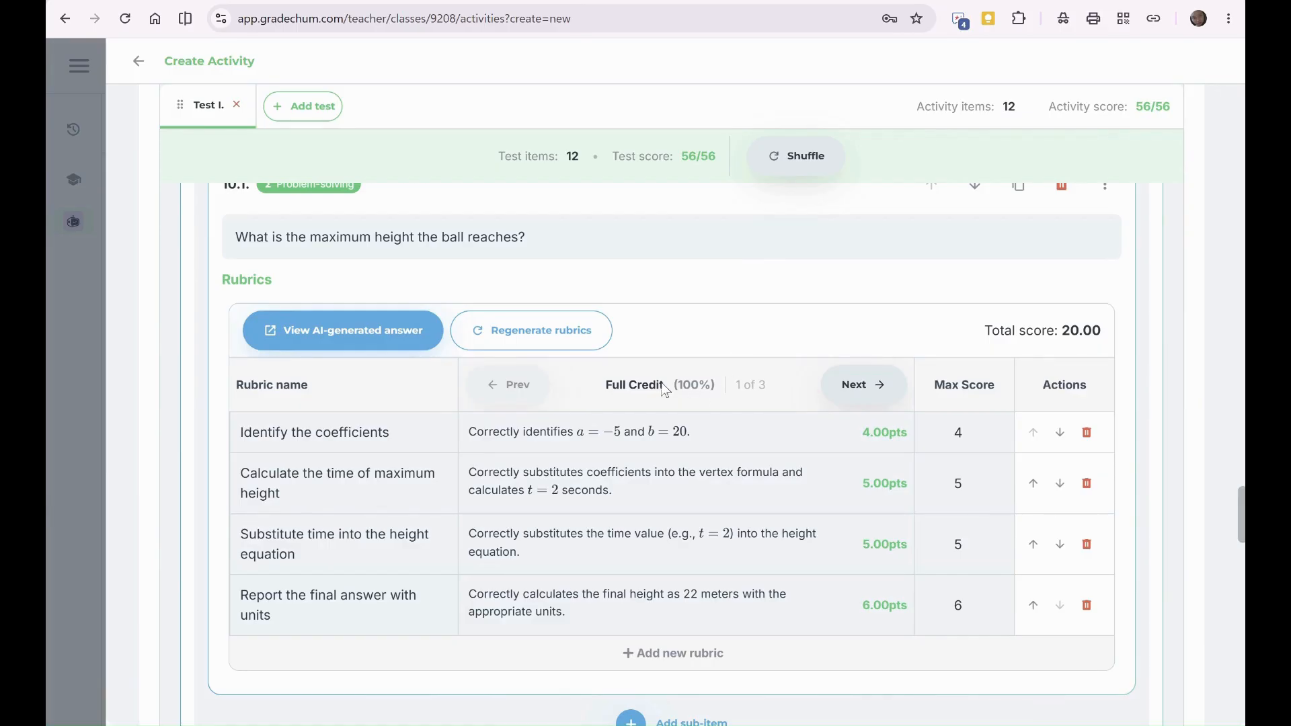
# Step: Go through sub-item 10.1's regenerated rubric descriptions from Full Credit to the No Credit level
pyautogui.click(869, 385)
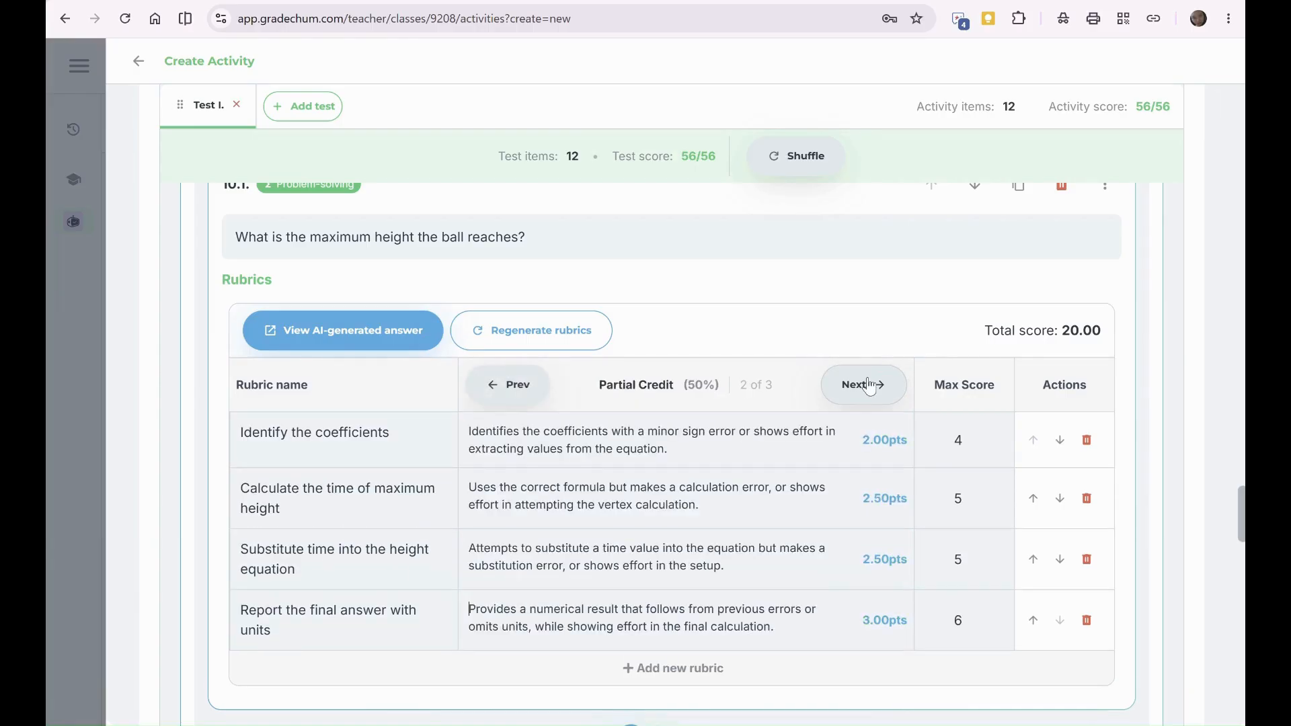
pyautogui.click(870, 385)
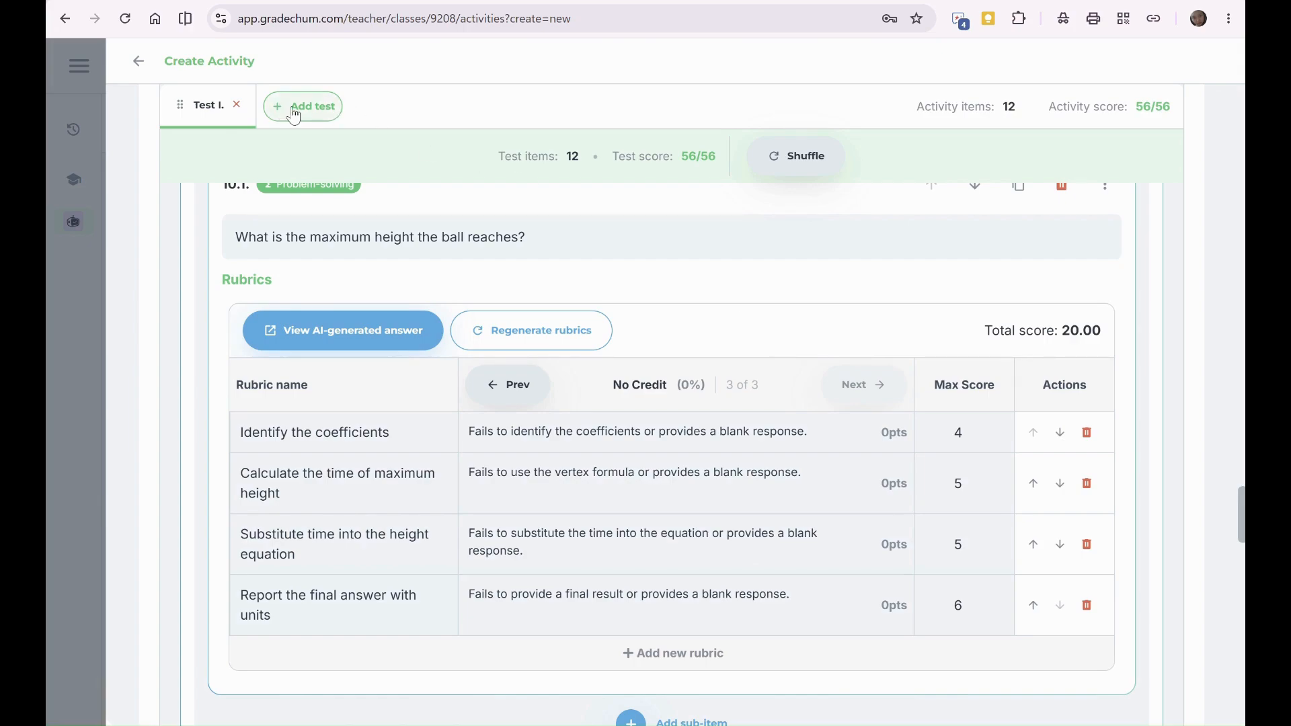
pyautogui.click(326, 115)
# Step: Review the question and Excellent-level rubrics of problem-solving sub-item 10.2 about the ball hitting the ground
pyautogui.scroll(-1, 473, 390)
pyautogui.scroll(-9, 472, 390)
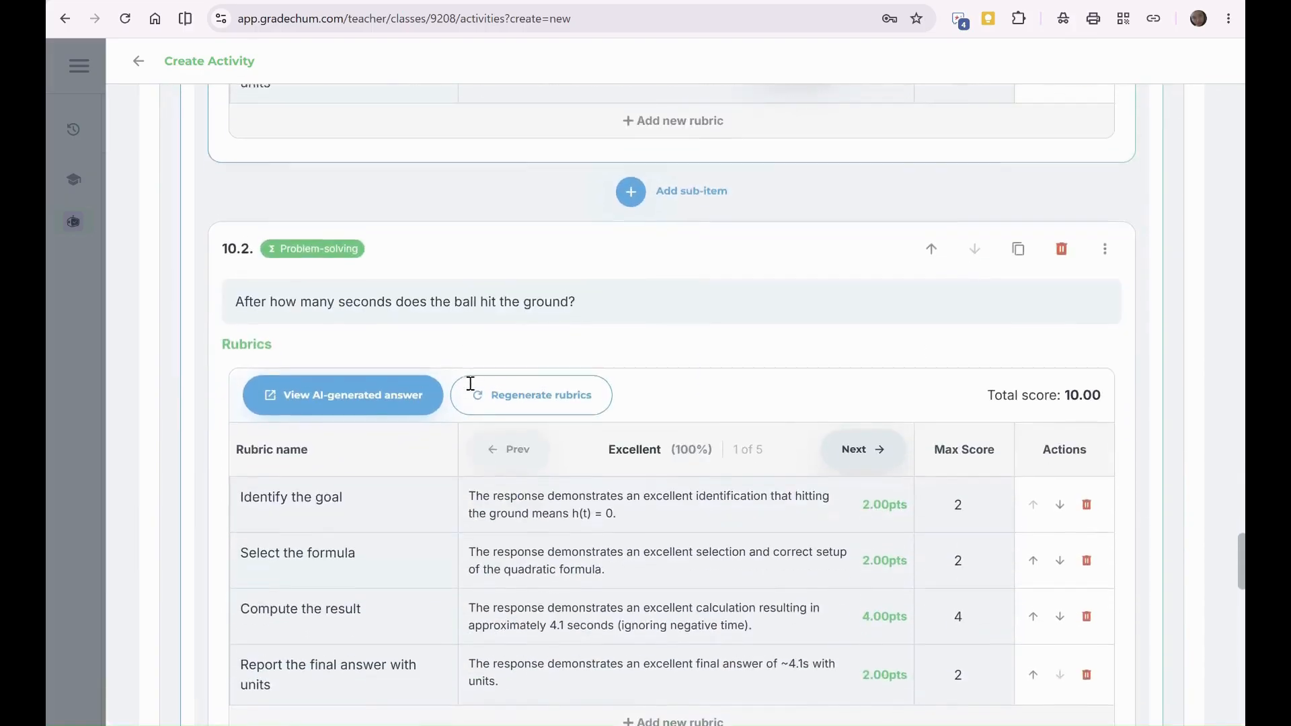
pyautogui.scroll(-2, 471, 391)
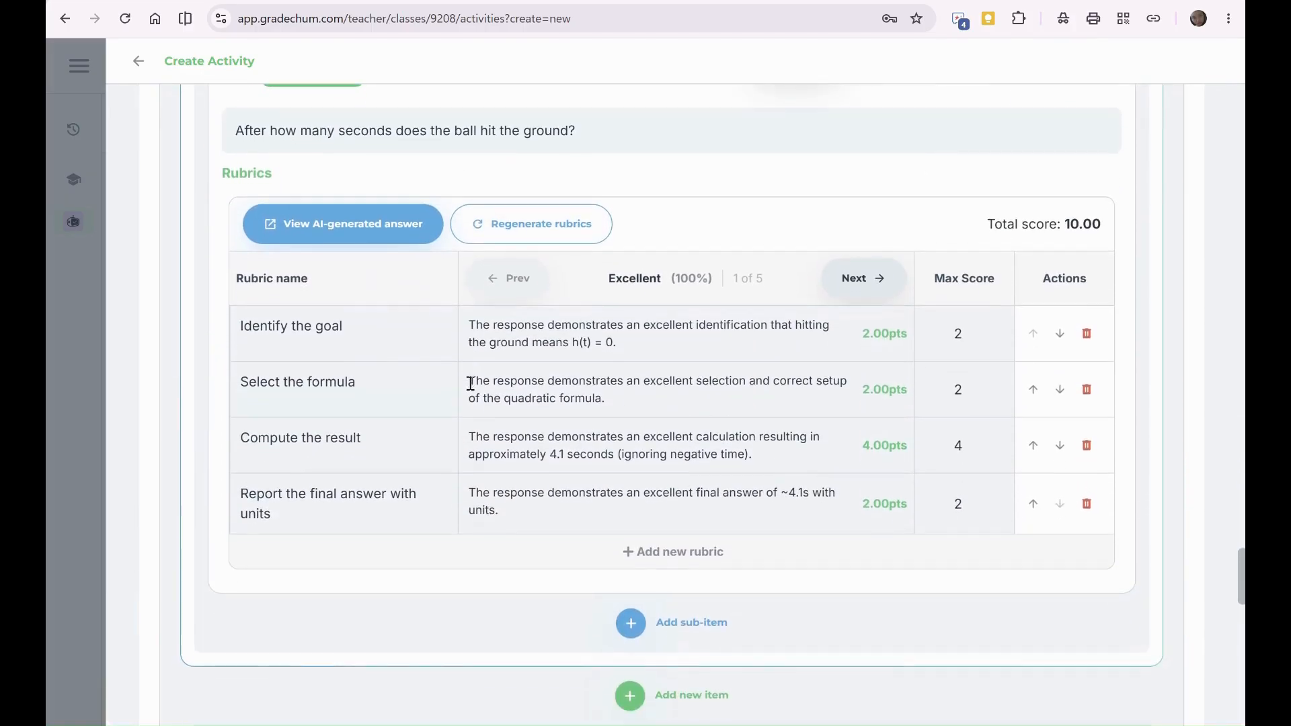
pyautogui.scroll(-1, 474, 388)
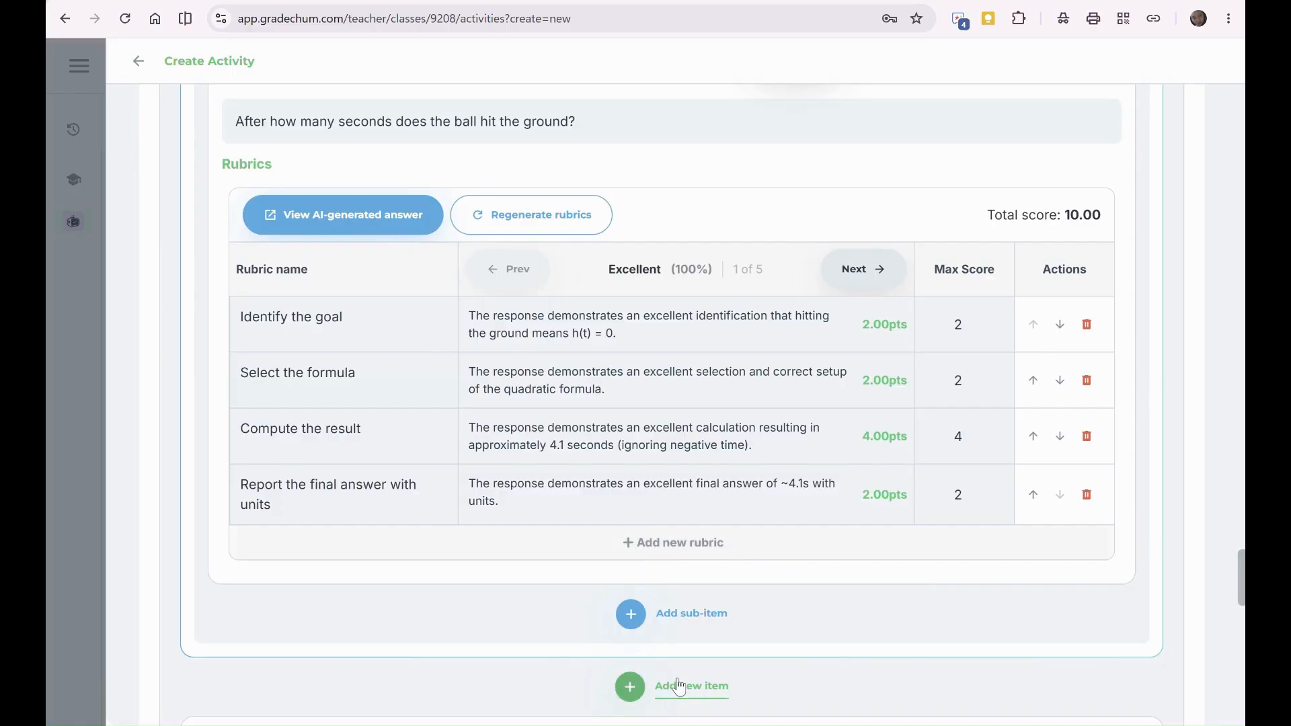
# Step: Show the item types available for a new item after item group 10, and close the choices without adding one
pyautogui.scroll(1, 679, 686)
pyautogui.scroll(5, 678, 686)
pyautogui.scroll(-5, 679, 686)
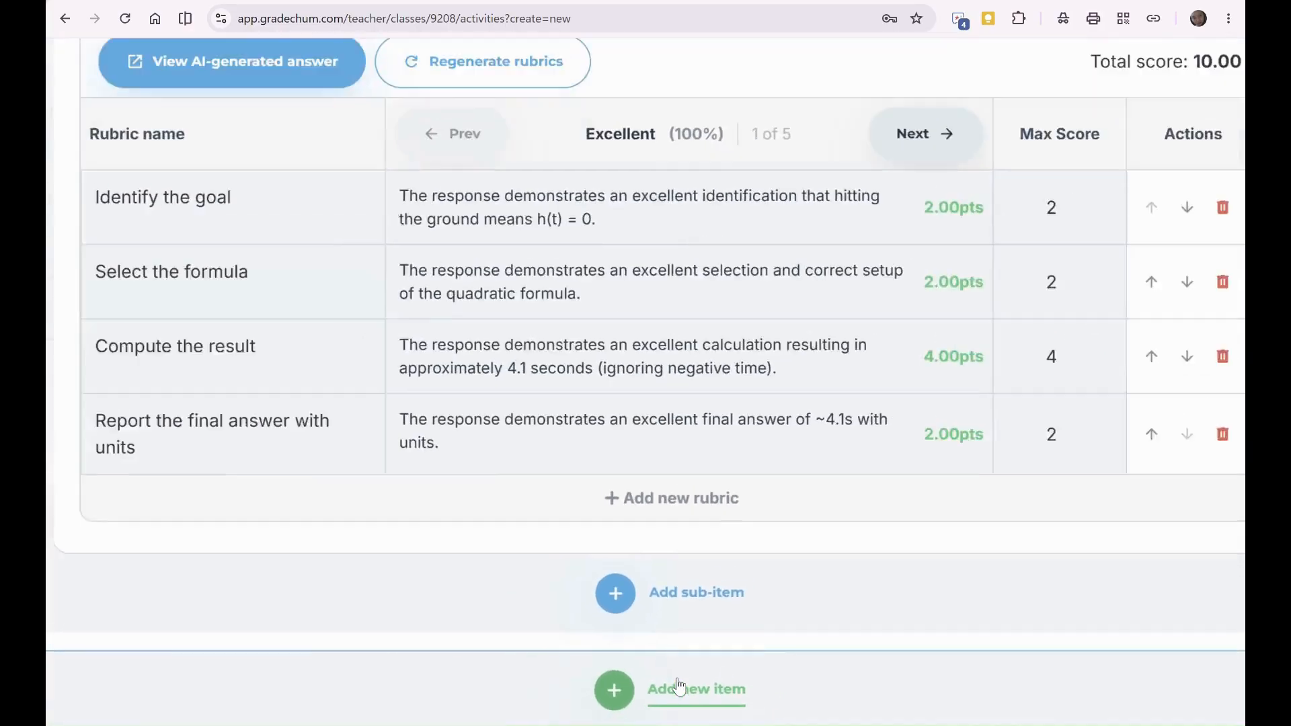
pyautogui.click(678, 686)
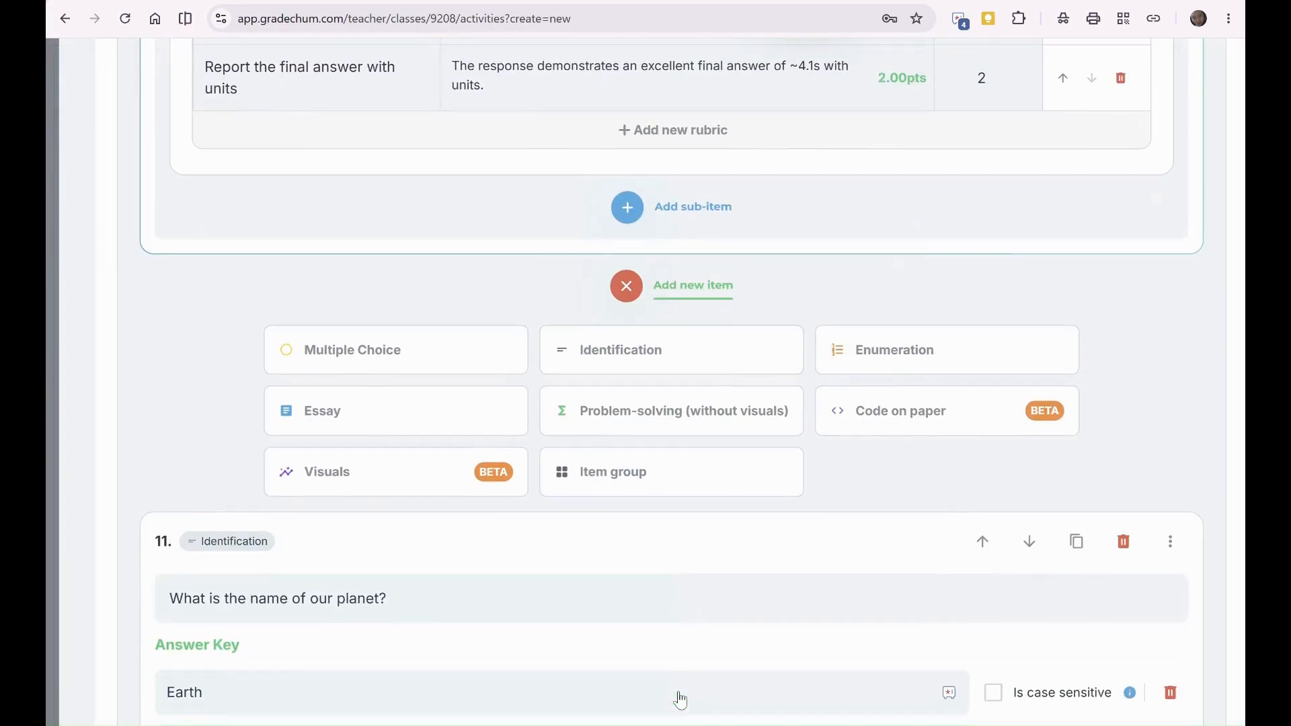
pyautogui.scroll(3, 554, 508)
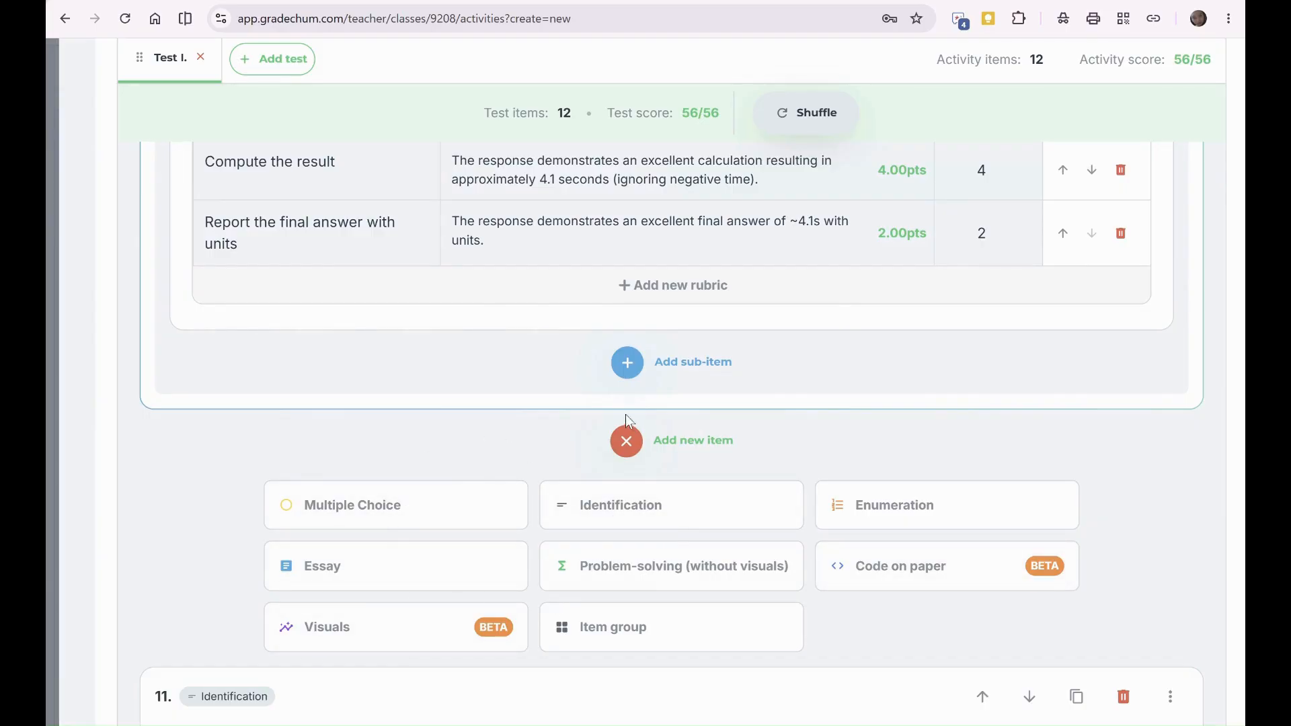
pyautogui.click(625, 444)
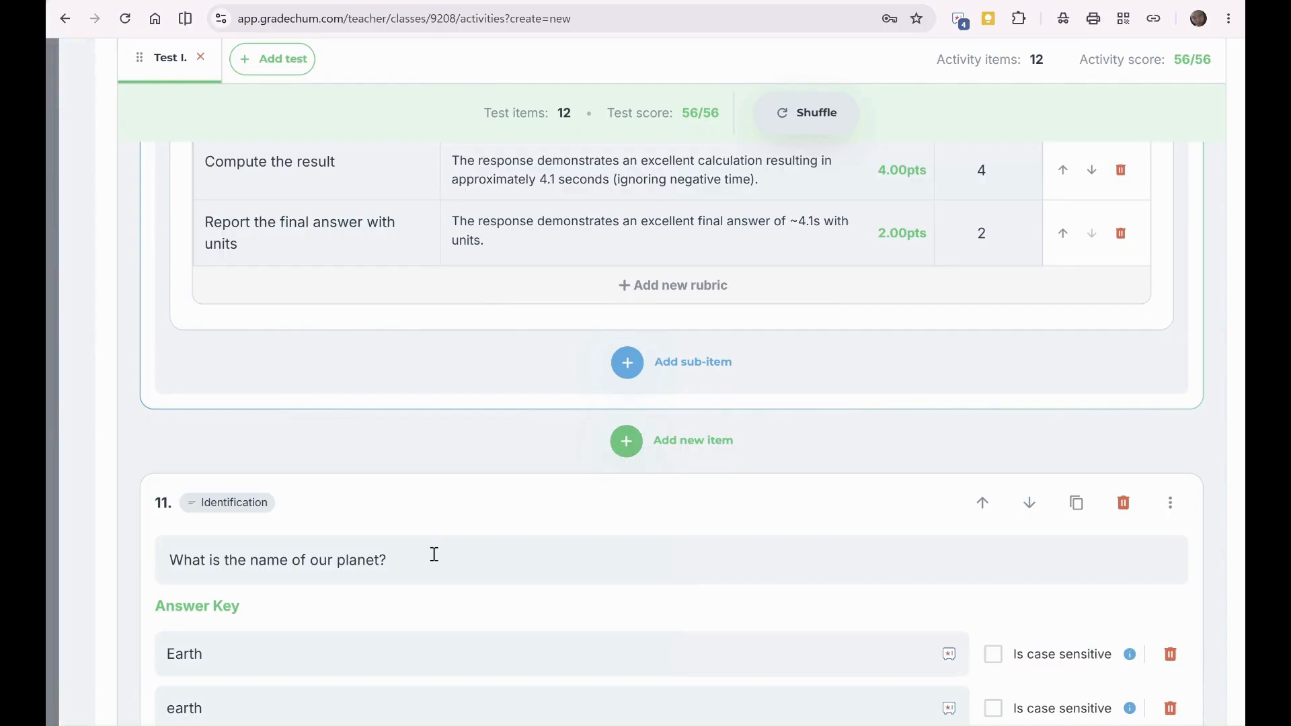
# Step: Review identification item 11's planet question, its accepted answer keys and its score field
pyautogui.scroll(-3, 434, 554)
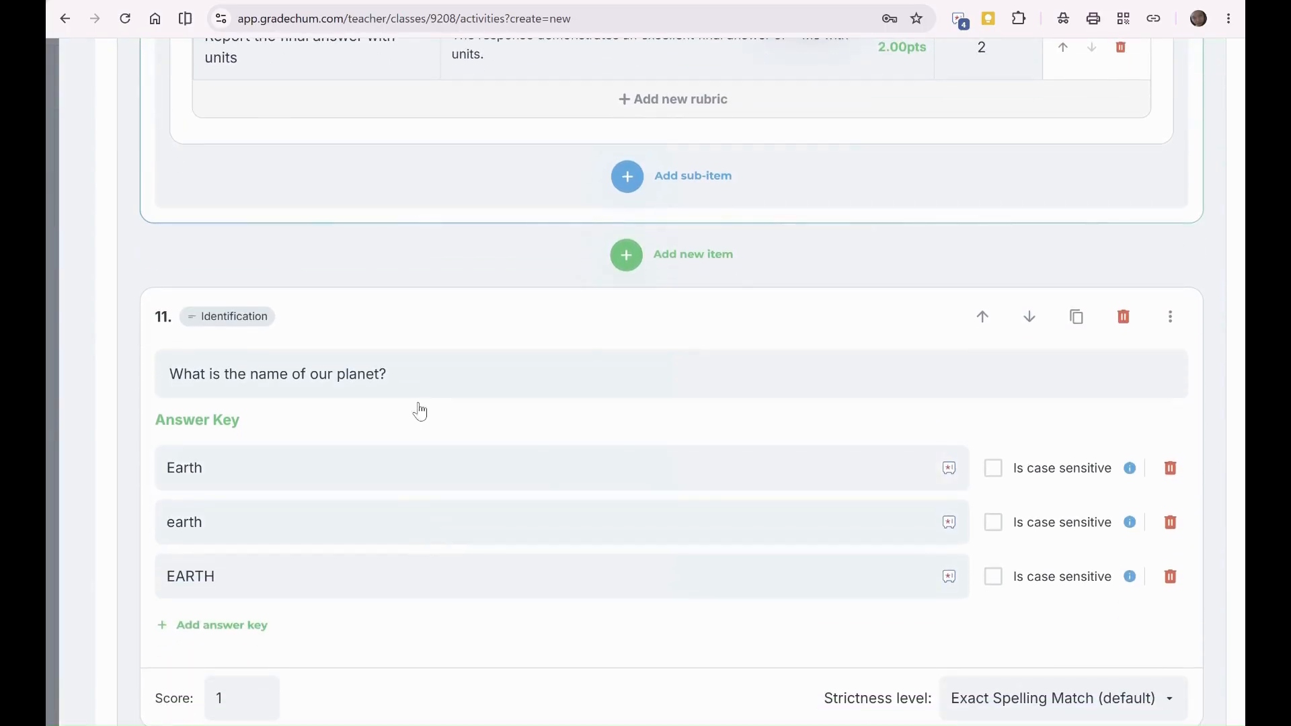
pyautogui.click(465, 374)
pyautogui.scroll(-1, 468, 381)
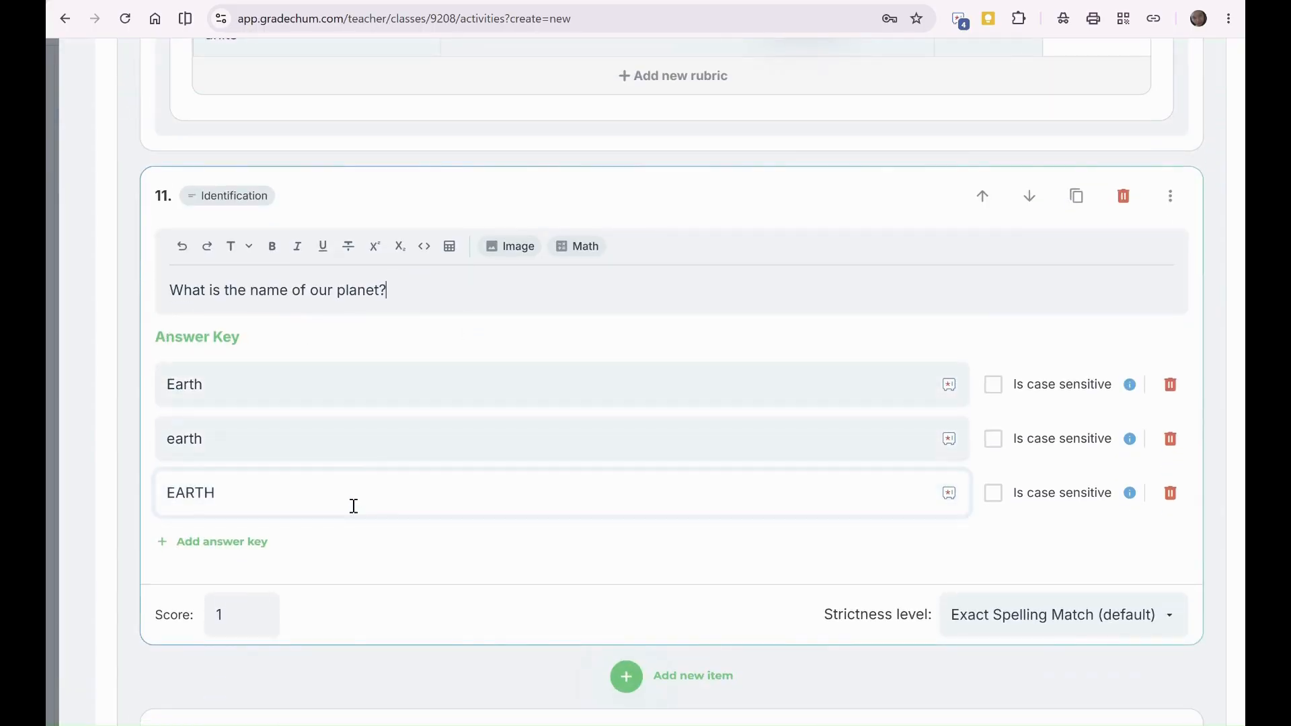
pyautogui.click(240, 616)
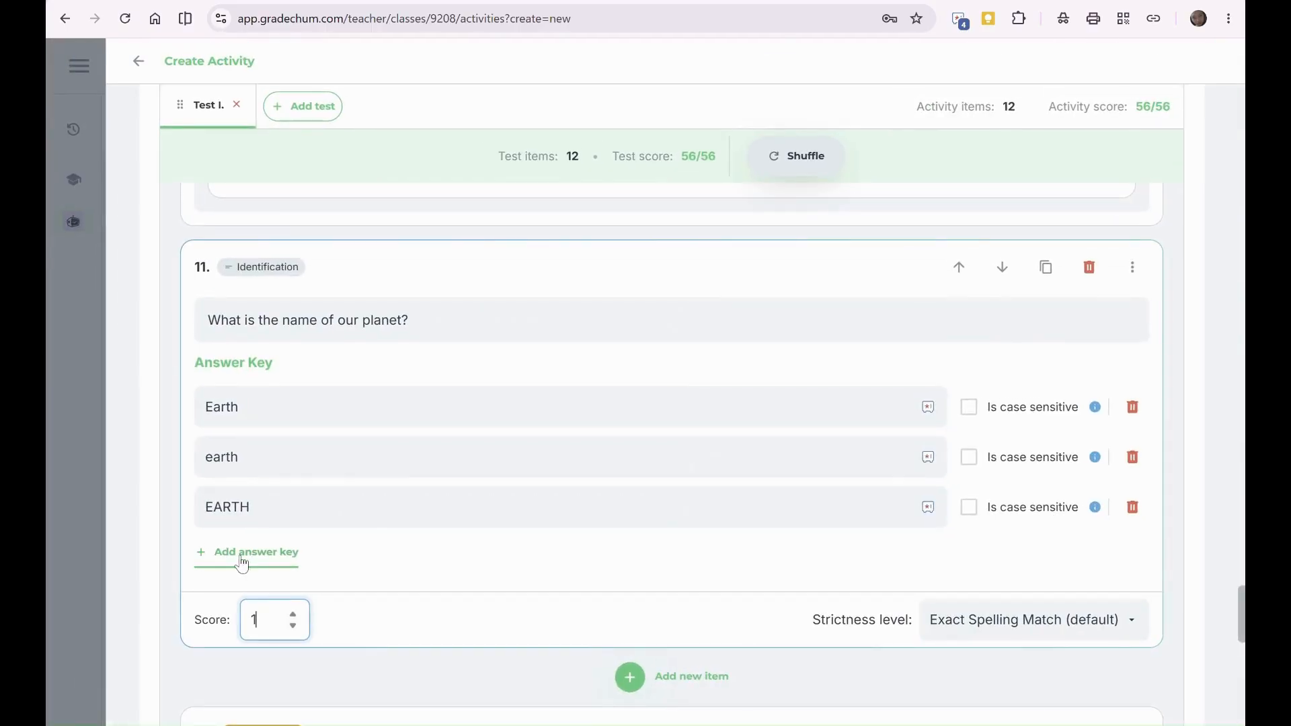
# Step: Add a blank answer key to item 11, remove it, and check the item's strictness level options
pyautogui.click(242, 562)
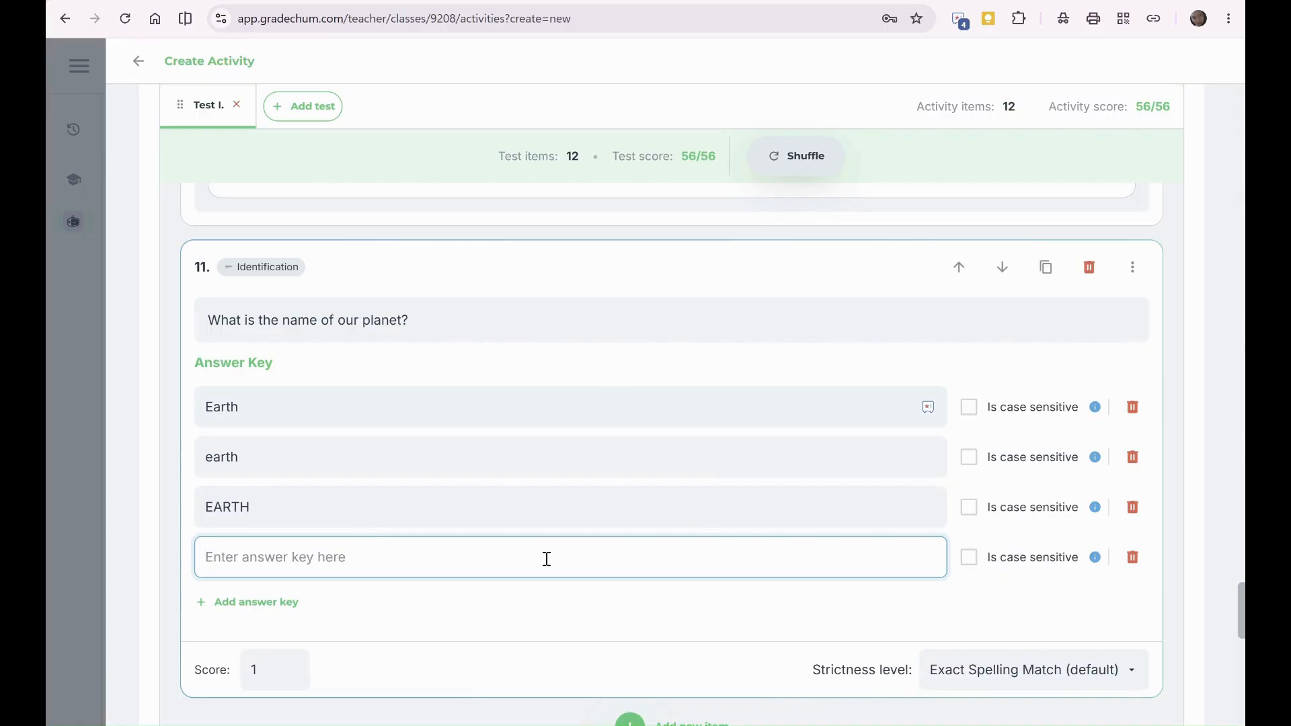
pyautogui.click(1132, 557)
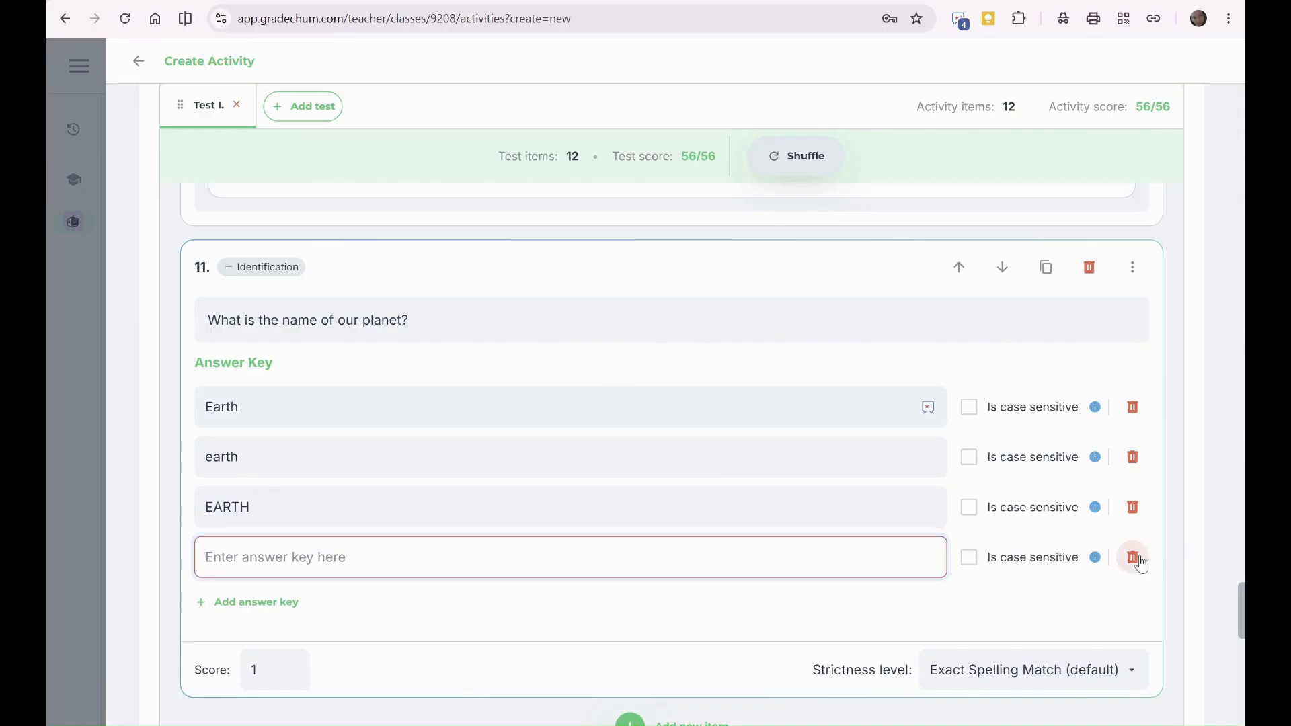
pyautogui.click(993, 617)
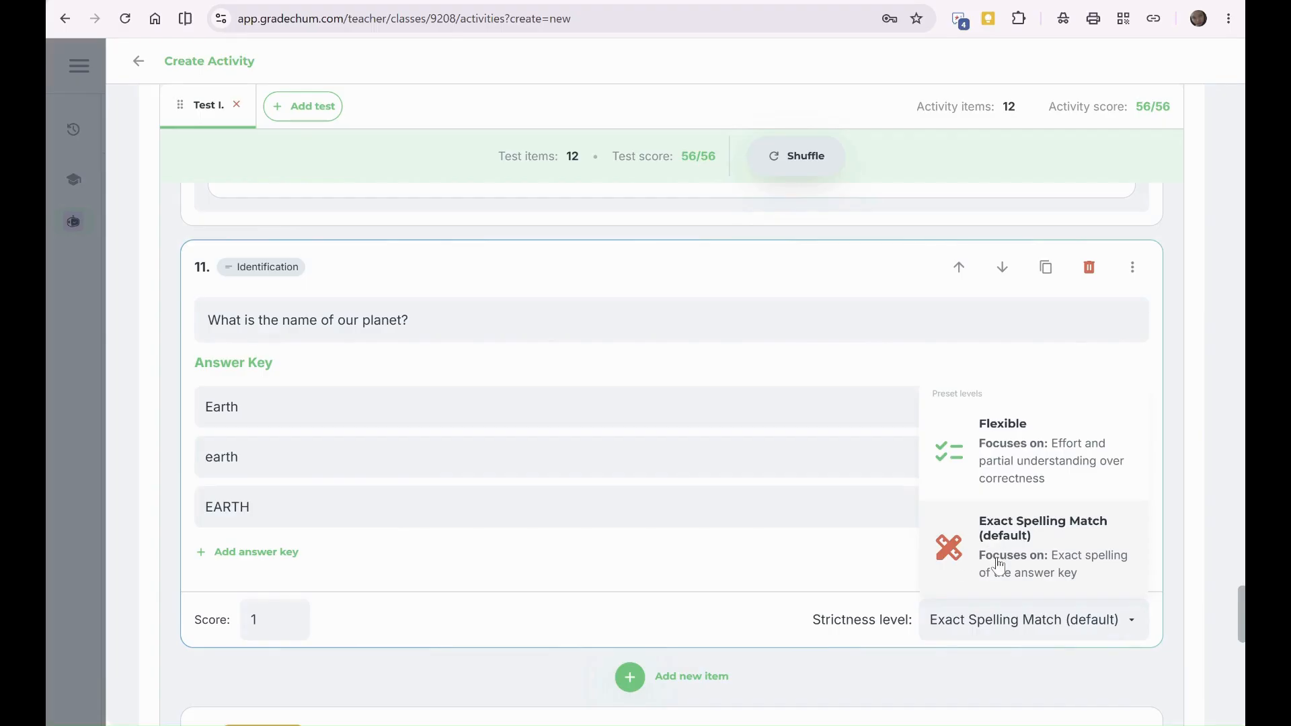
pyautogui.click(983, 607)
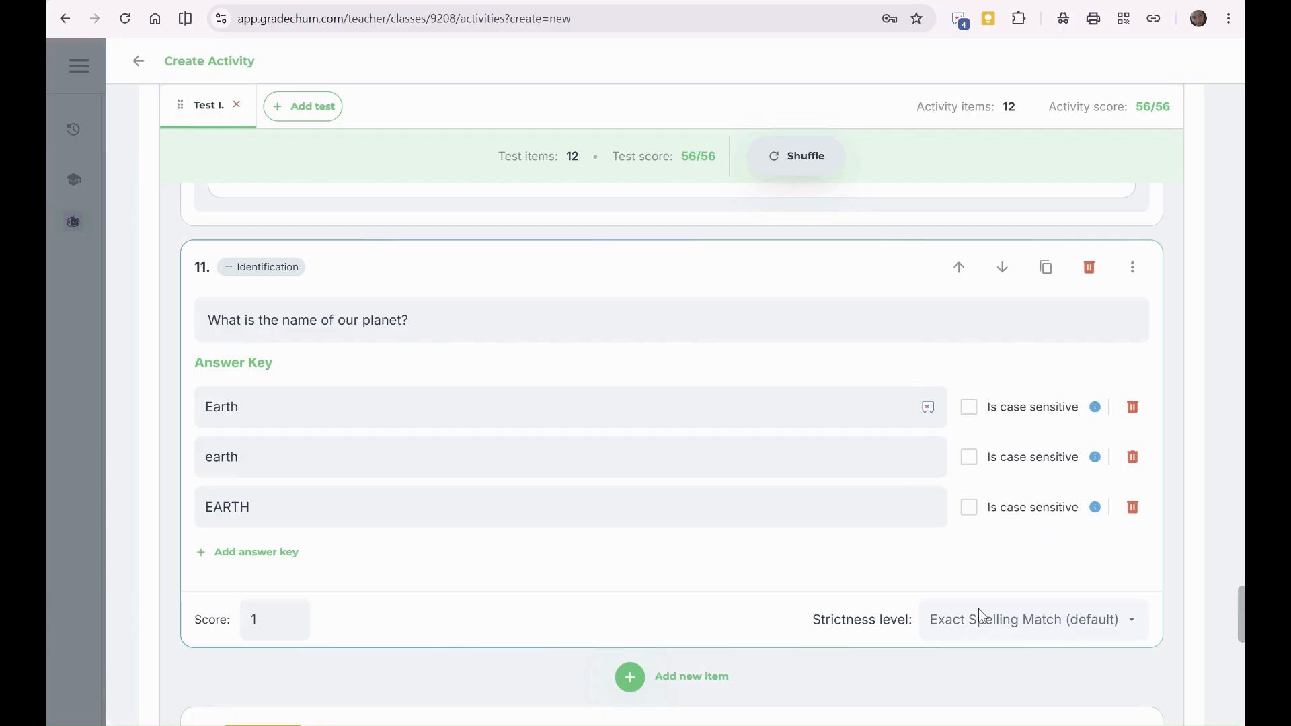
# Step: Add a period to the end of enumeration item 12's question so it reads "What are the 7 continents in the world."
pyautogui.scroll(-5, 789, 613)
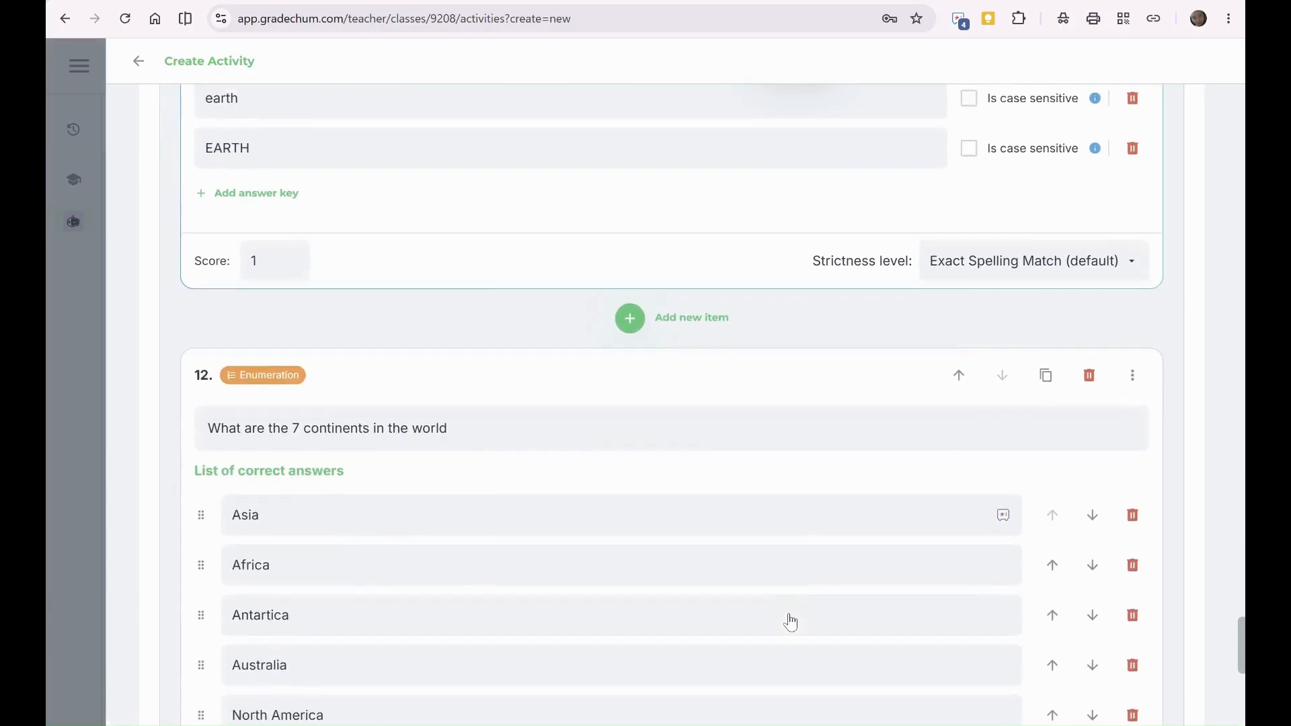
pyautogui.scroll(-3, 790, 618)
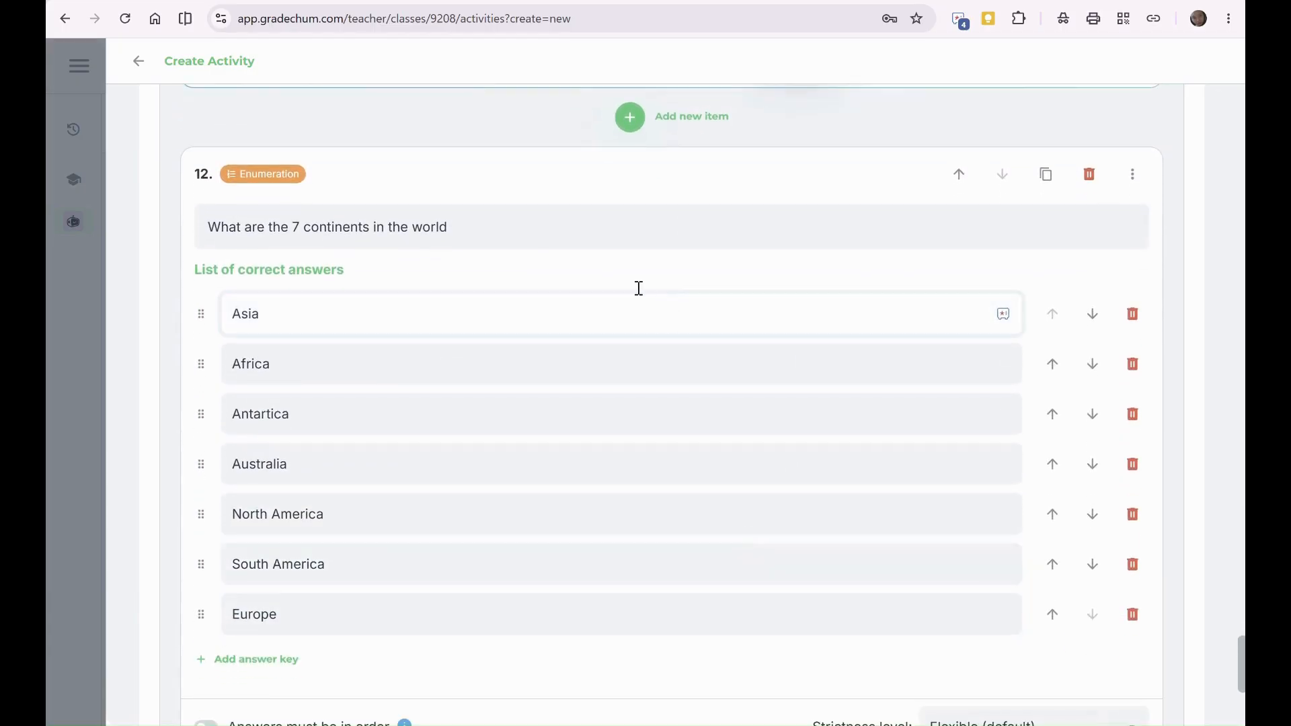
pyautogui.click(574, 234)
pyautogui.scroll(1, 573, 235)
pyautogui.write('.')
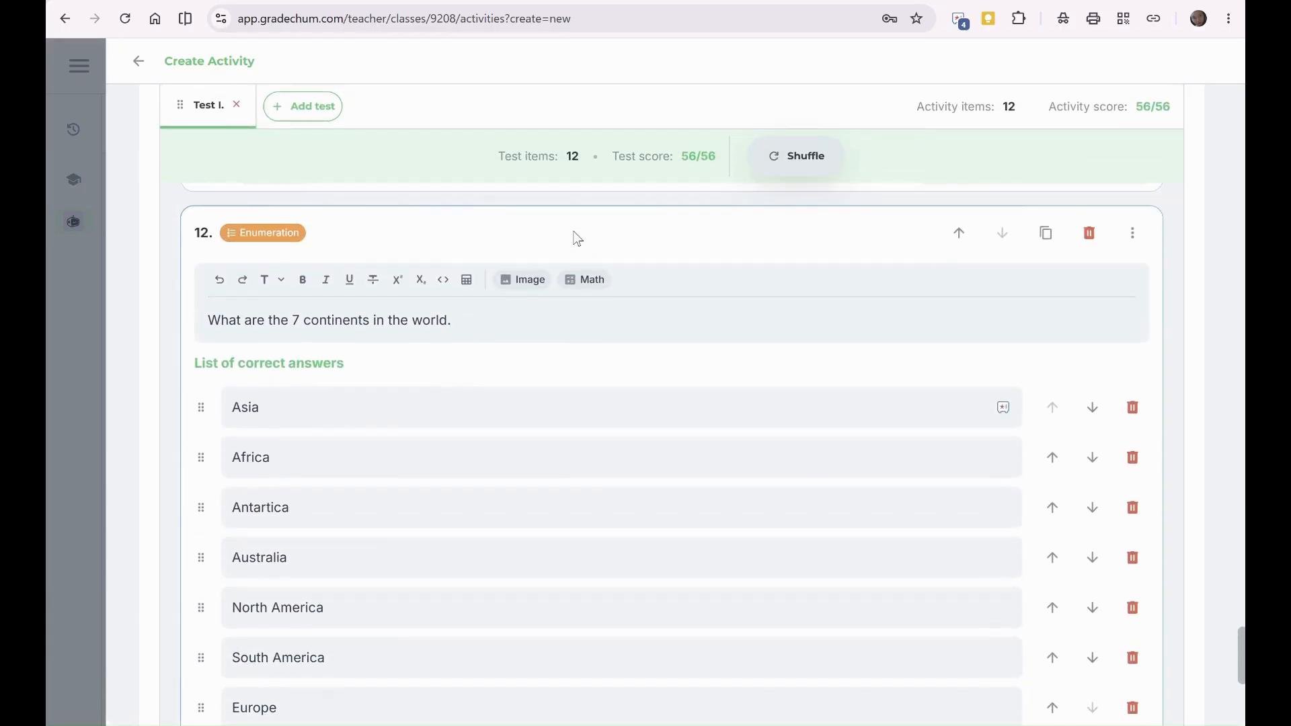
# Step: Check item 12's score per answer, the choices for number of required answers and the strictness level options
pyautogui.scroll(-4, 455, 461)
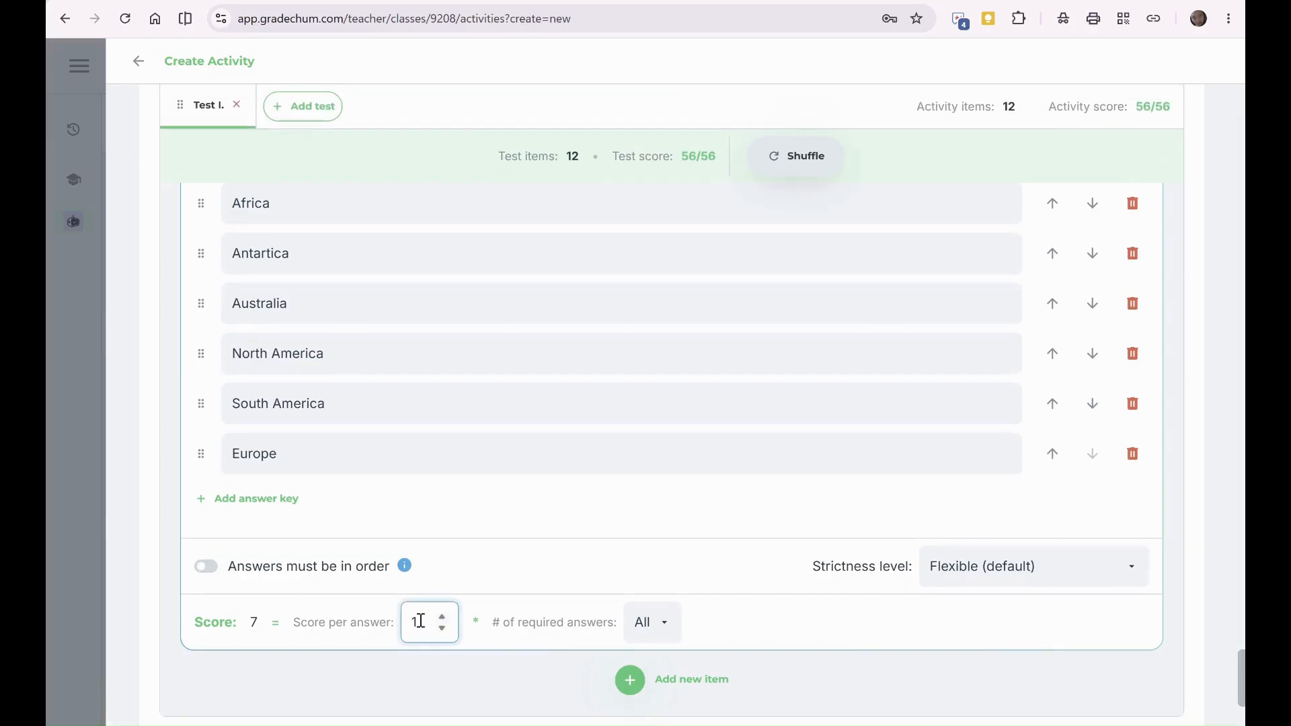
pyautogui.click(669, 620)
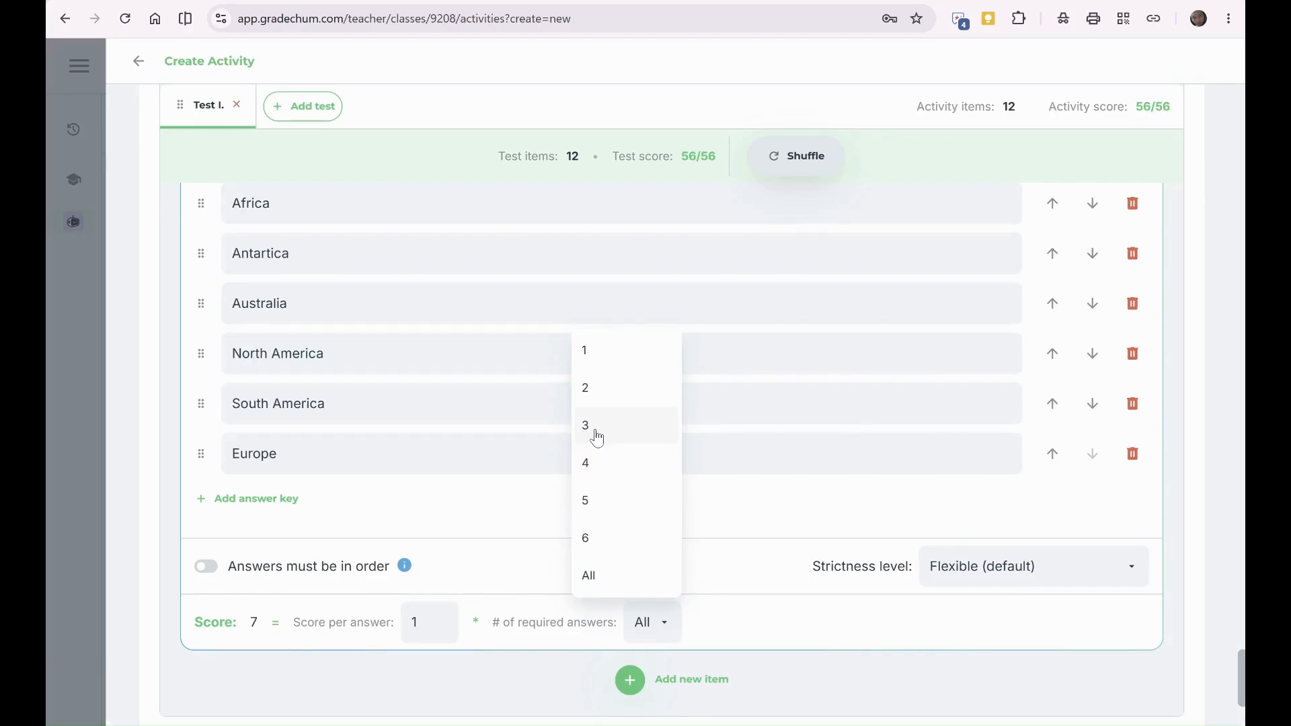
pyautogui.click(727, 589)
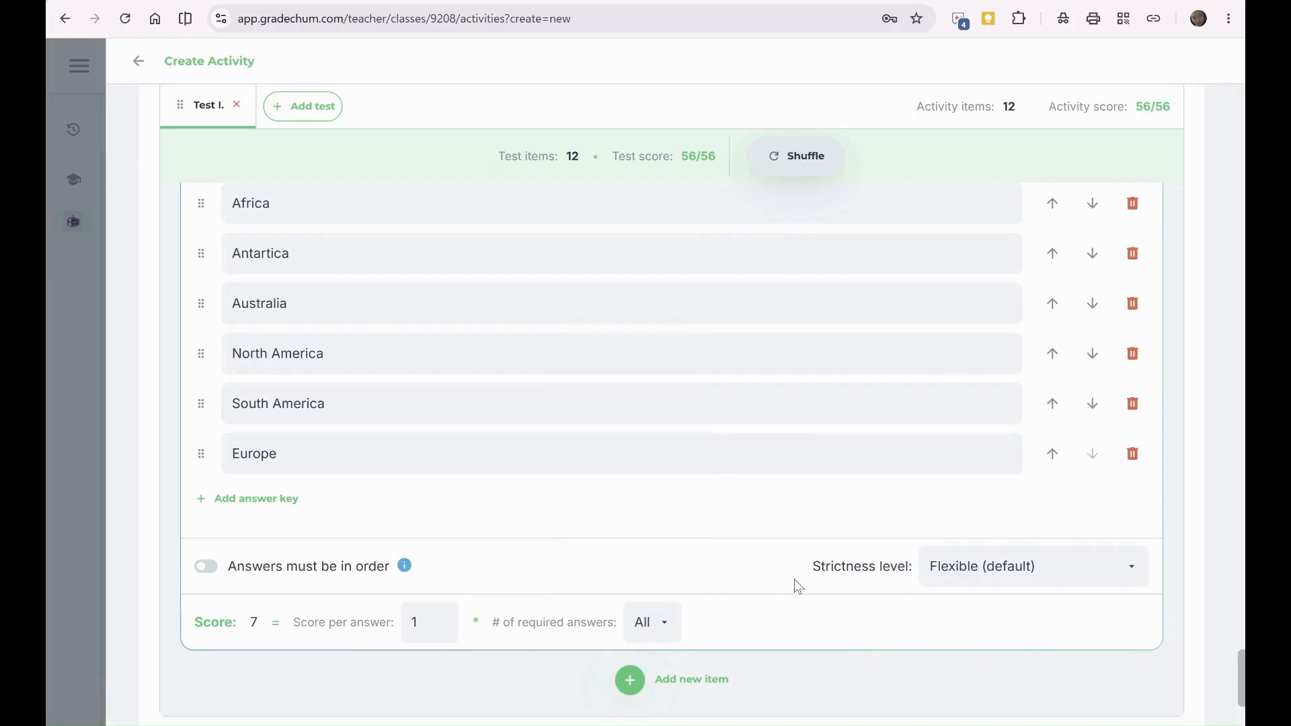
pyautogui.click(1041, 564)
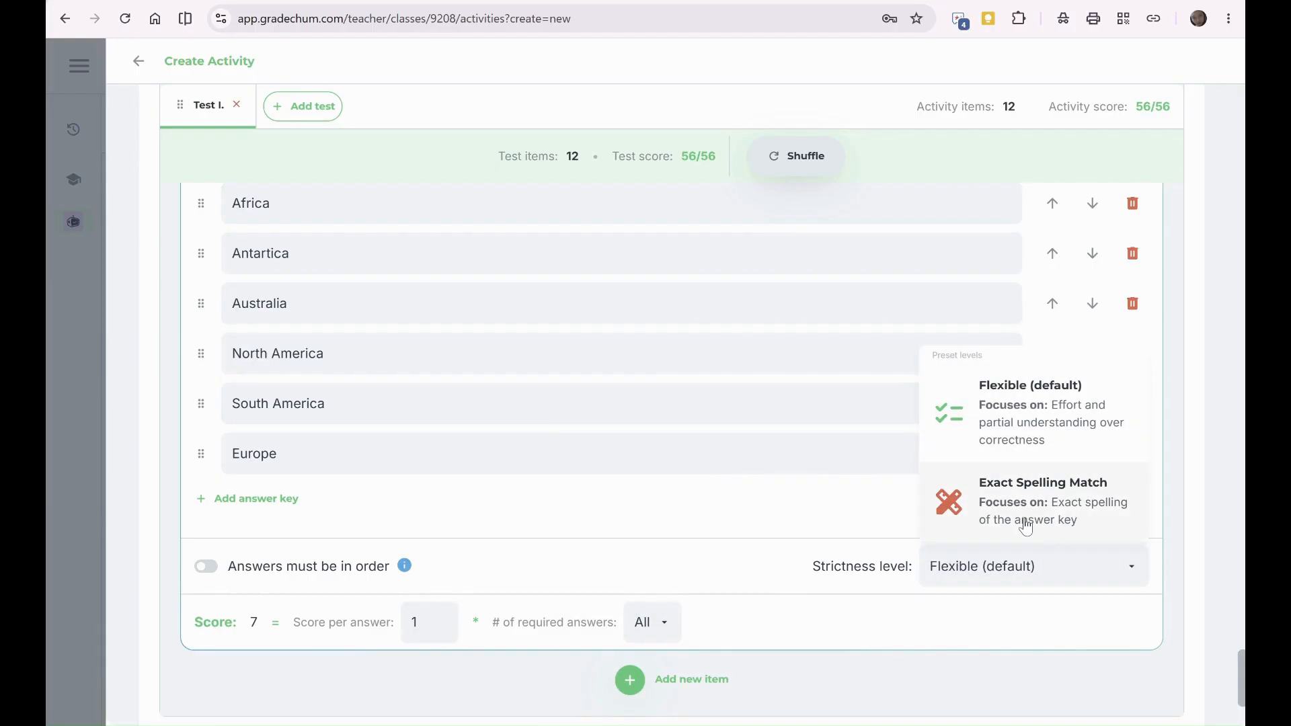
pyautogui.click(749, 523)
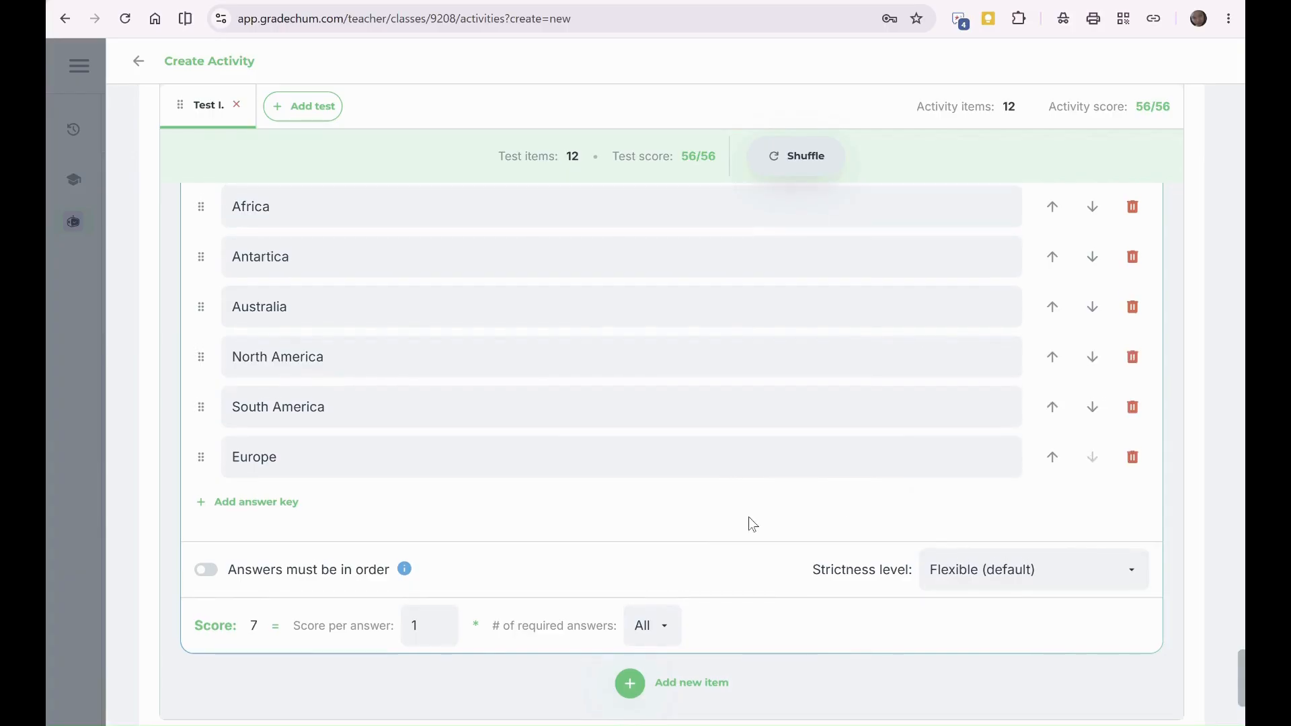
# Step: Review item 12's list of correct continent answers together with its answer order, strictness and scoring settings
pyautogui.scroll(1, 751, 523)
pyautogui.scroll(3, 752, 524)
pyautogui.scroll(-7, 751, 524)
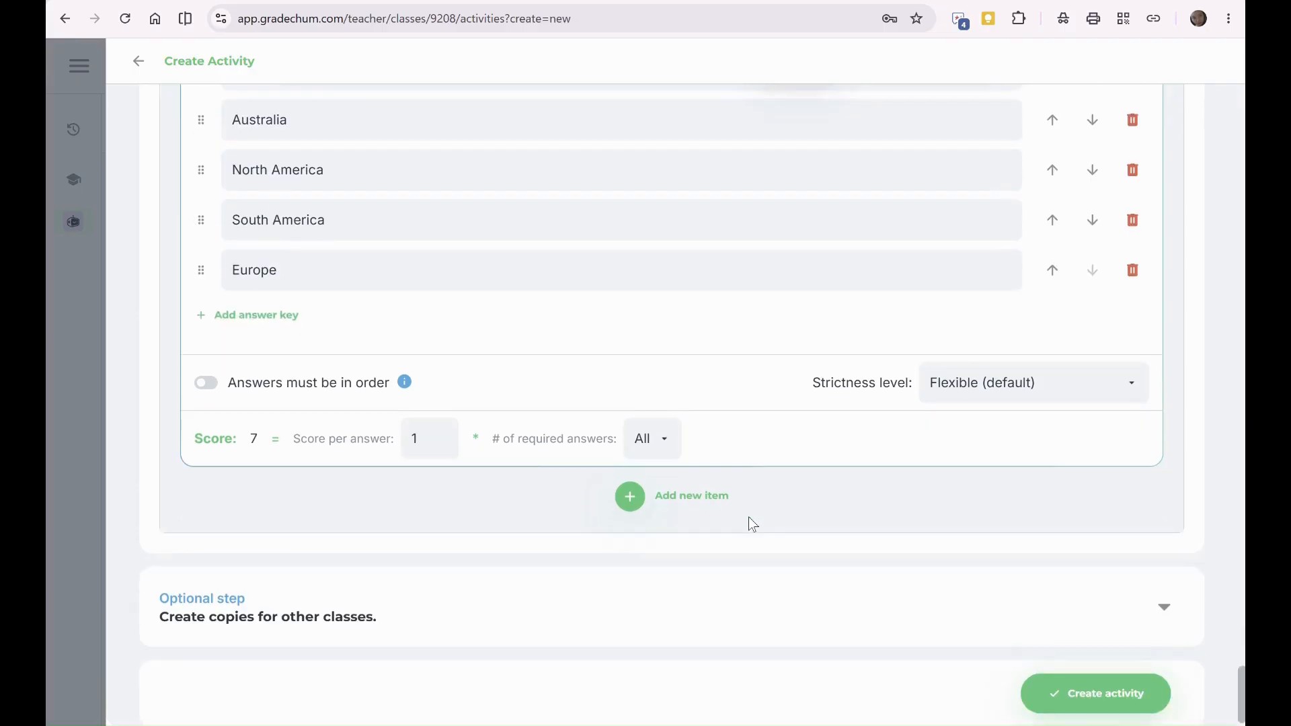
pyautogui.scroll(1, 751, 525)
pyautogui.scroll(5, 748, 517)
pyautogui.scroll(-5, 748, 516)
pyautogui.scroll(5, 748, 516)
pyautogui.scroll(-4, 749, 517)
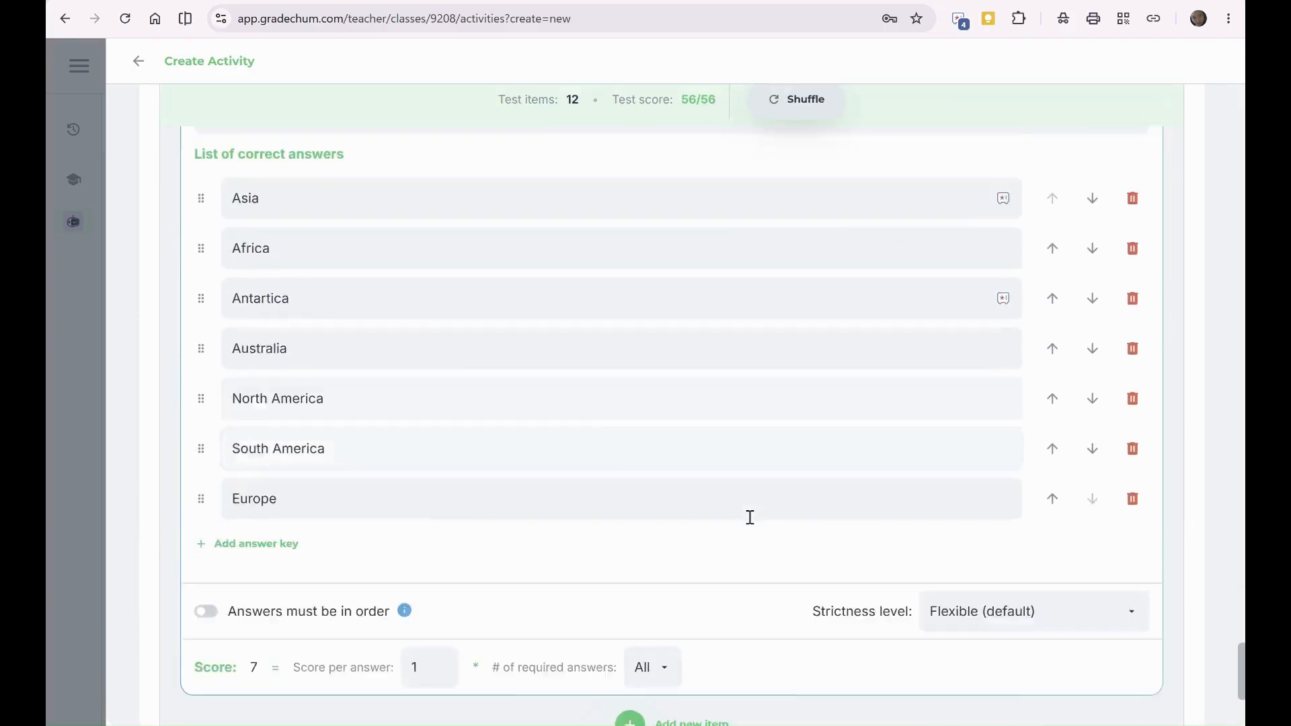
pyautogui.scroll(-1, 748, 518)
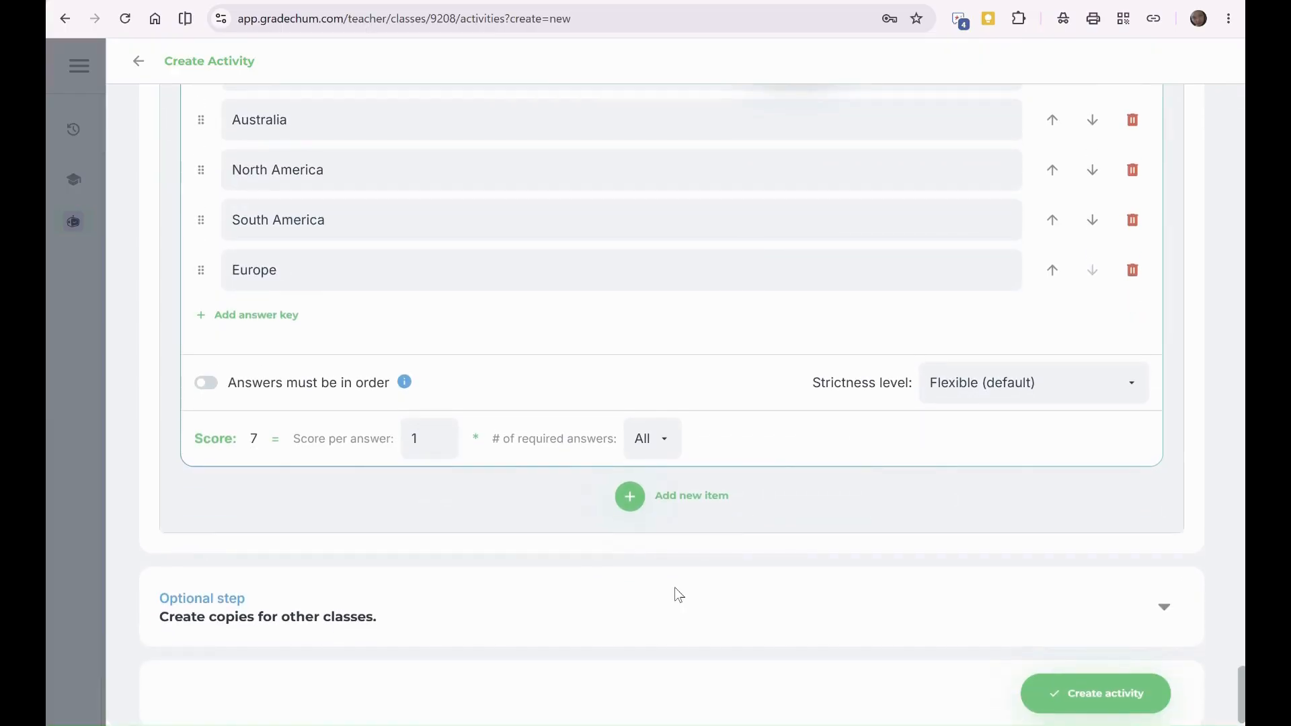
# Step: Expand the optional section for creating copies for other classes, leave its class selection as is, and create the activity
pyautogui.click(658, 616)
pyautogui.scroll(-4, 658, 616)
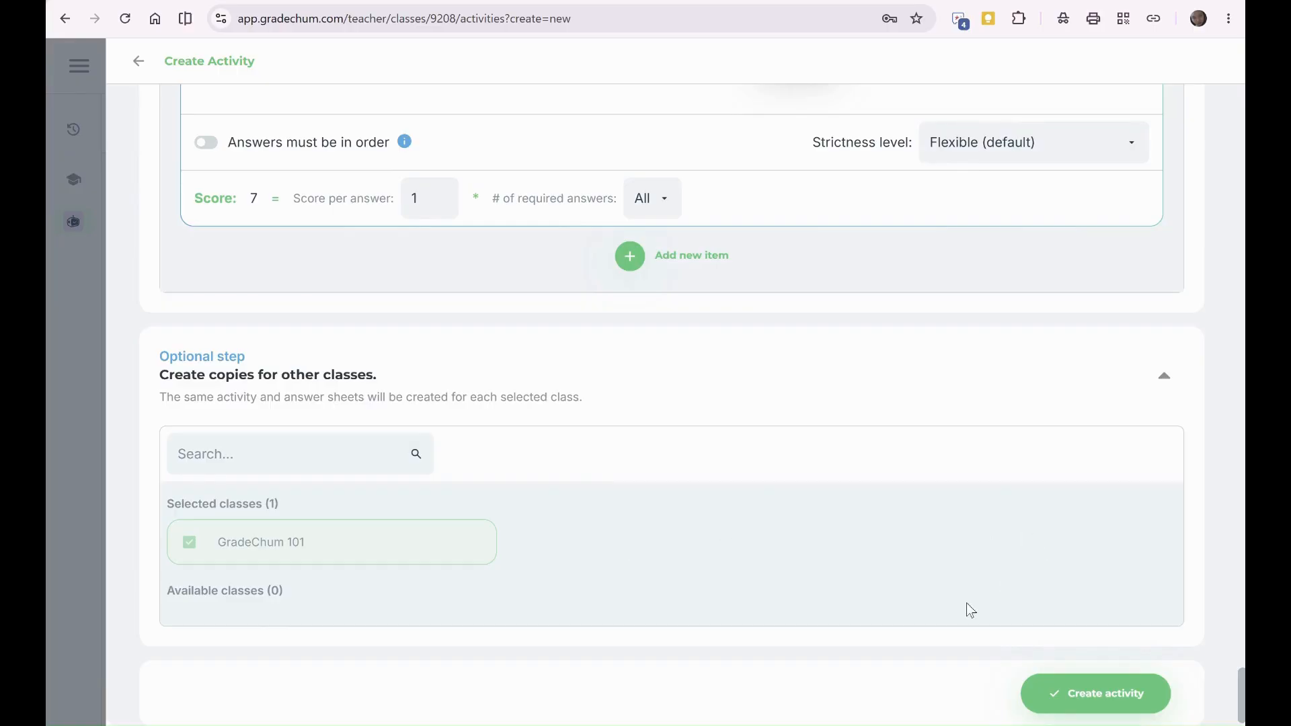
pyautogui.click(1096, 702)
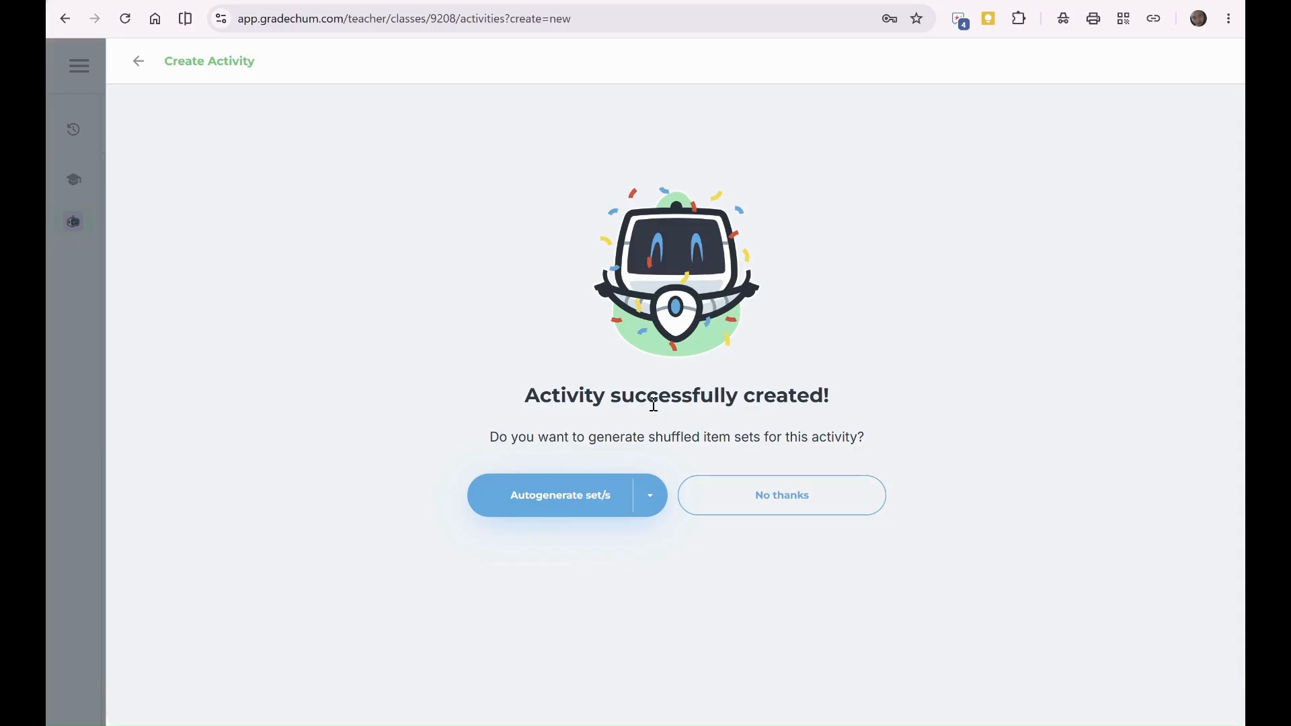
# Step: Check the choices for number of additional shuffled sets and decline generating shuffled item sets for the activity
pyautogui.click(649, 496)
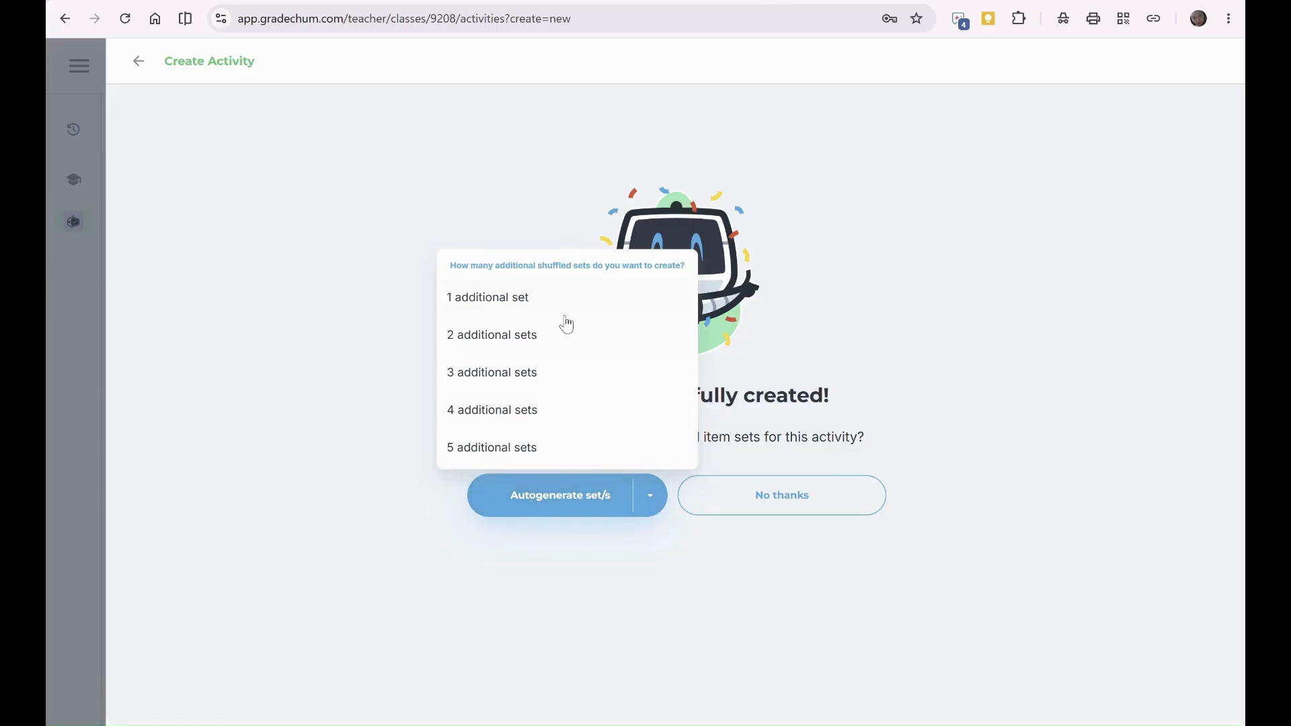
pyautogui.click(793, 422)
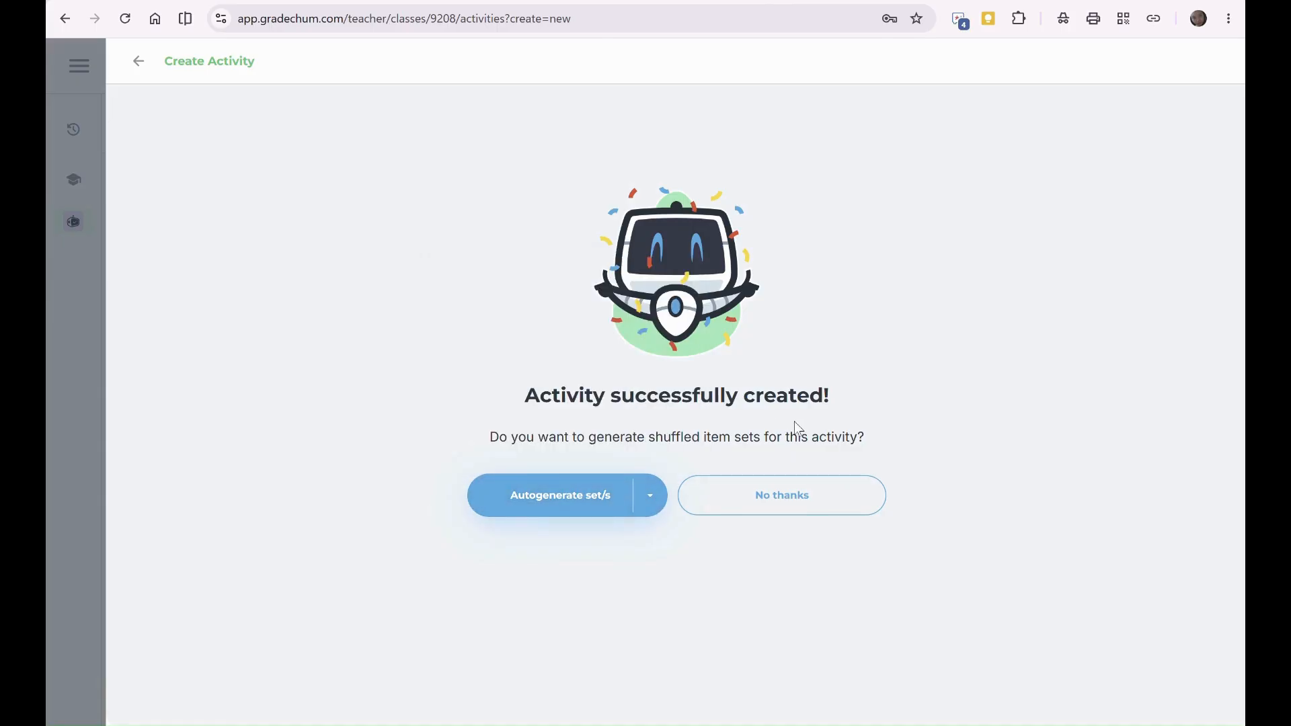
pyautogui.click(800, 501)
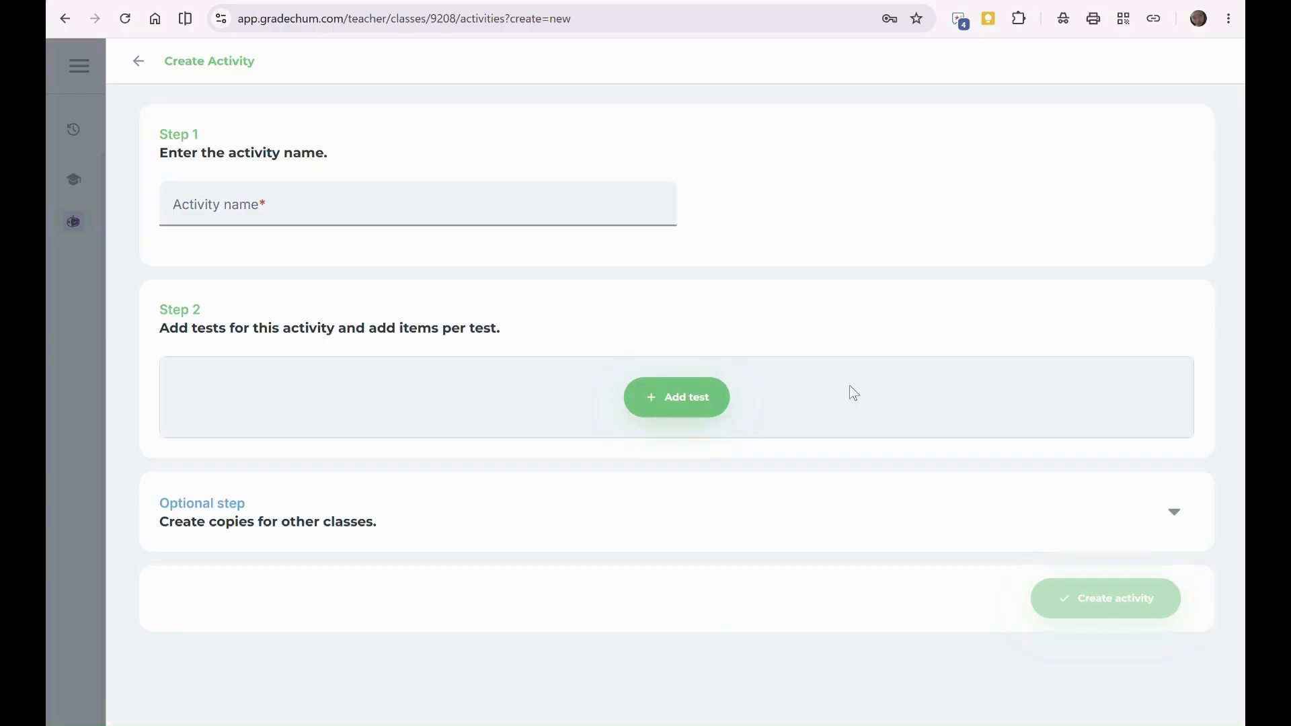